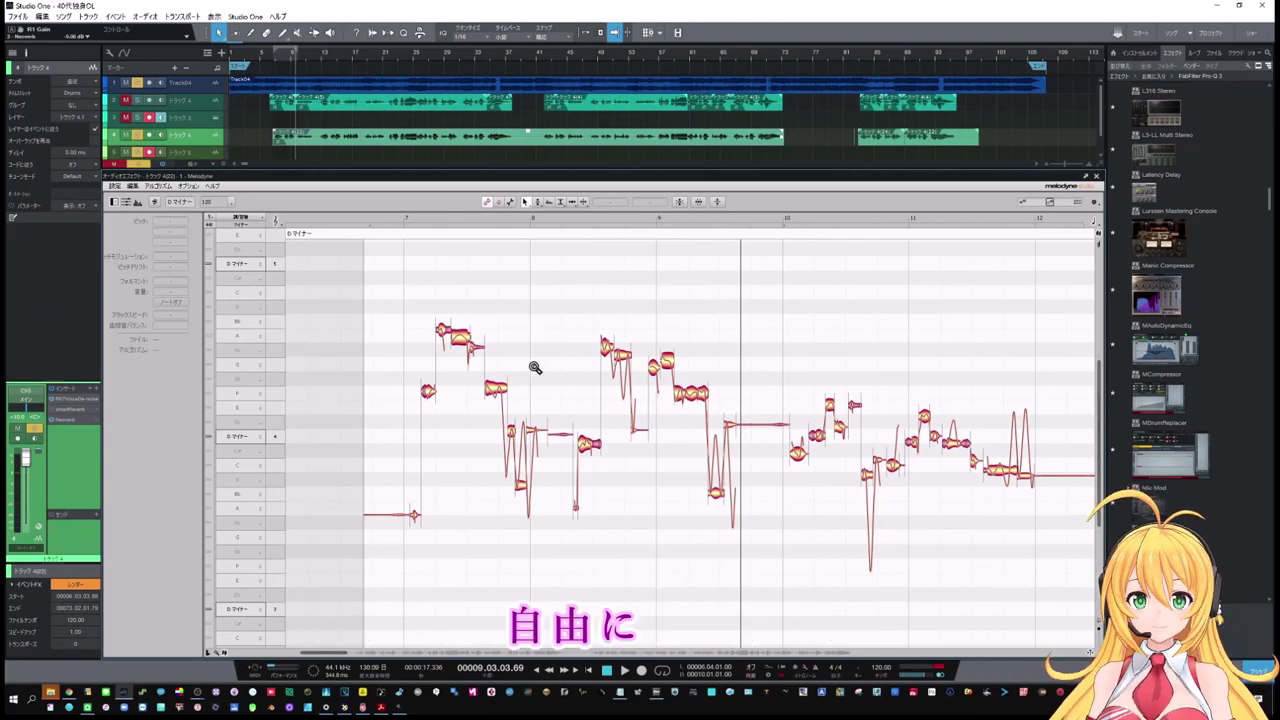
Select the A4 blob in bar 7 to inspect its pitch settings and clear the selection
left_click_drag(535, 367, 565, 386)
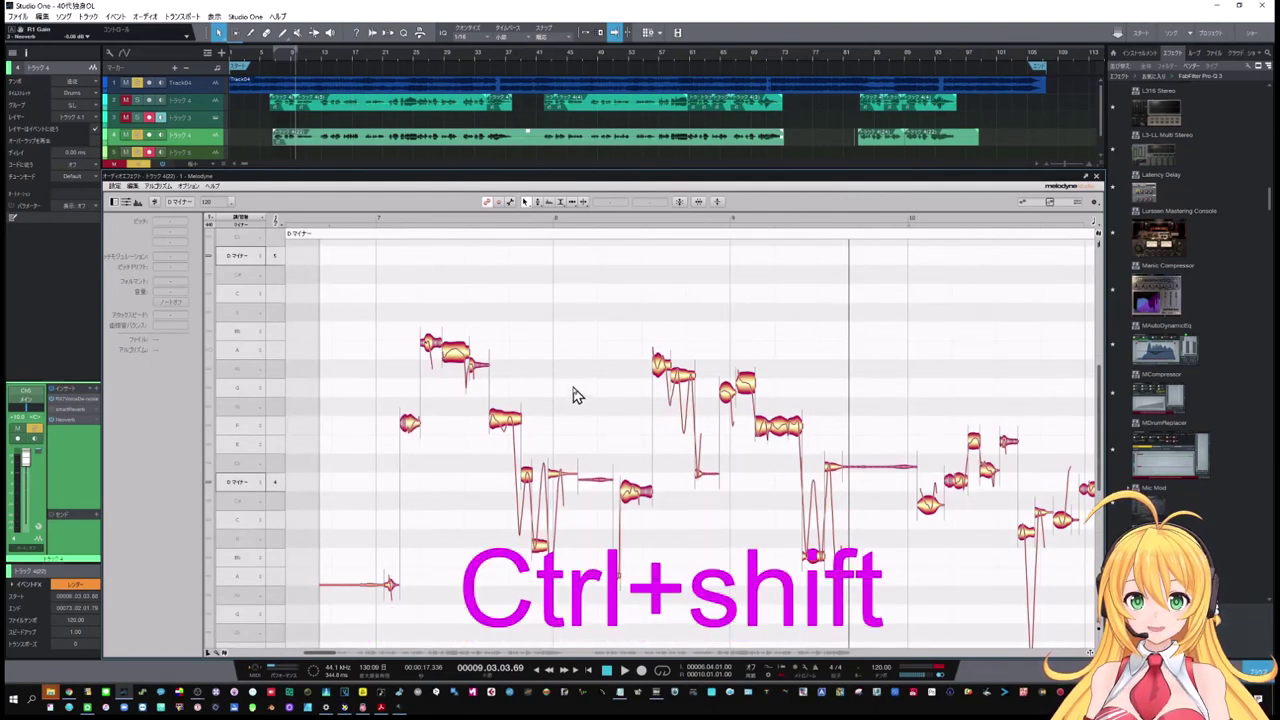
mouse_move(546, 346)
left_mouse_down()
mouse_move(626, 334)
mouse_move(580, 331)
mouse_move(569, 417)
mouse_move(564, 364)
left_mouse_up()
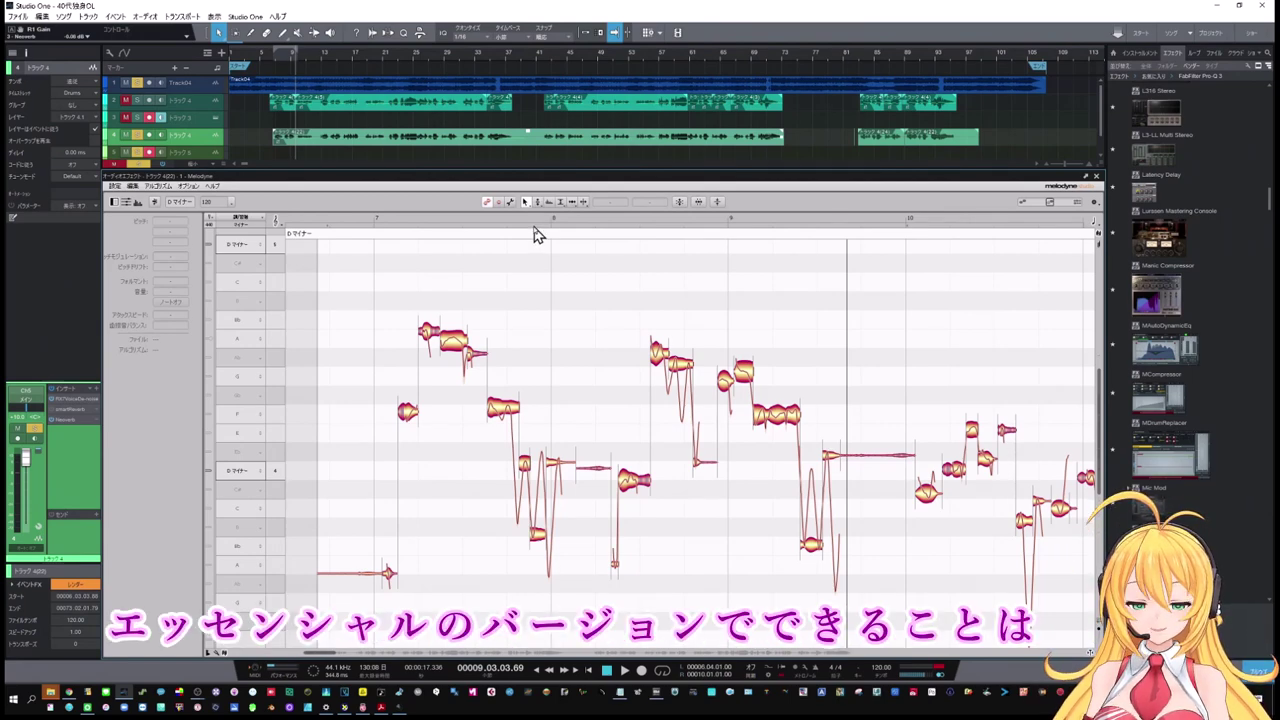
left_click(452, 342)
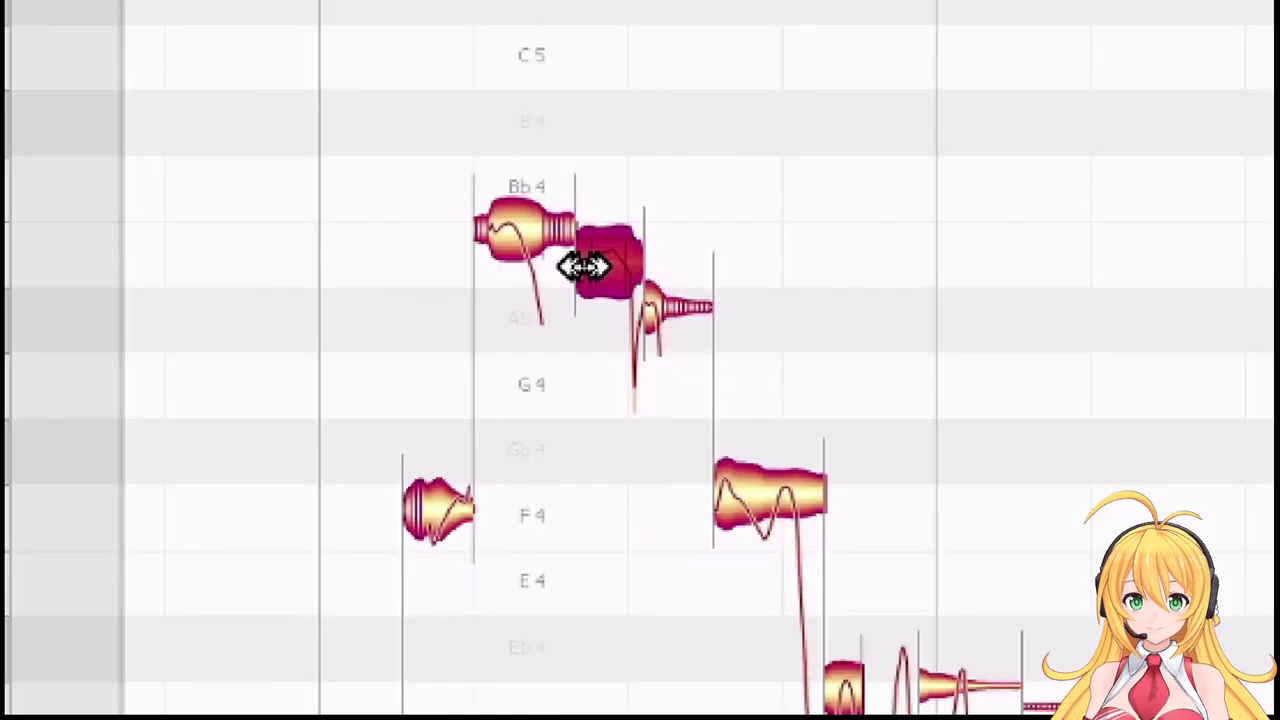
mouse_move(586, 266)
left_mouse_down()
mouse_move(563, 266)
mouse_move(603, 260)
left_mouse_up()
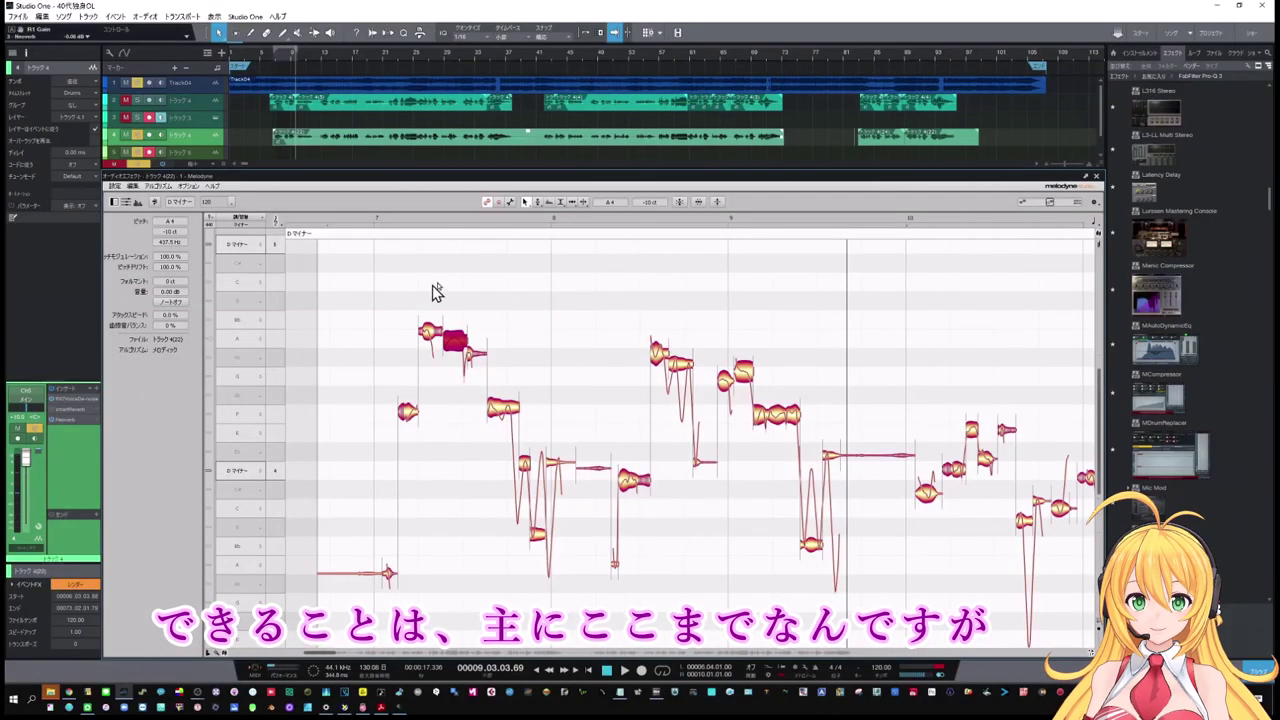
left_click(517, 325)
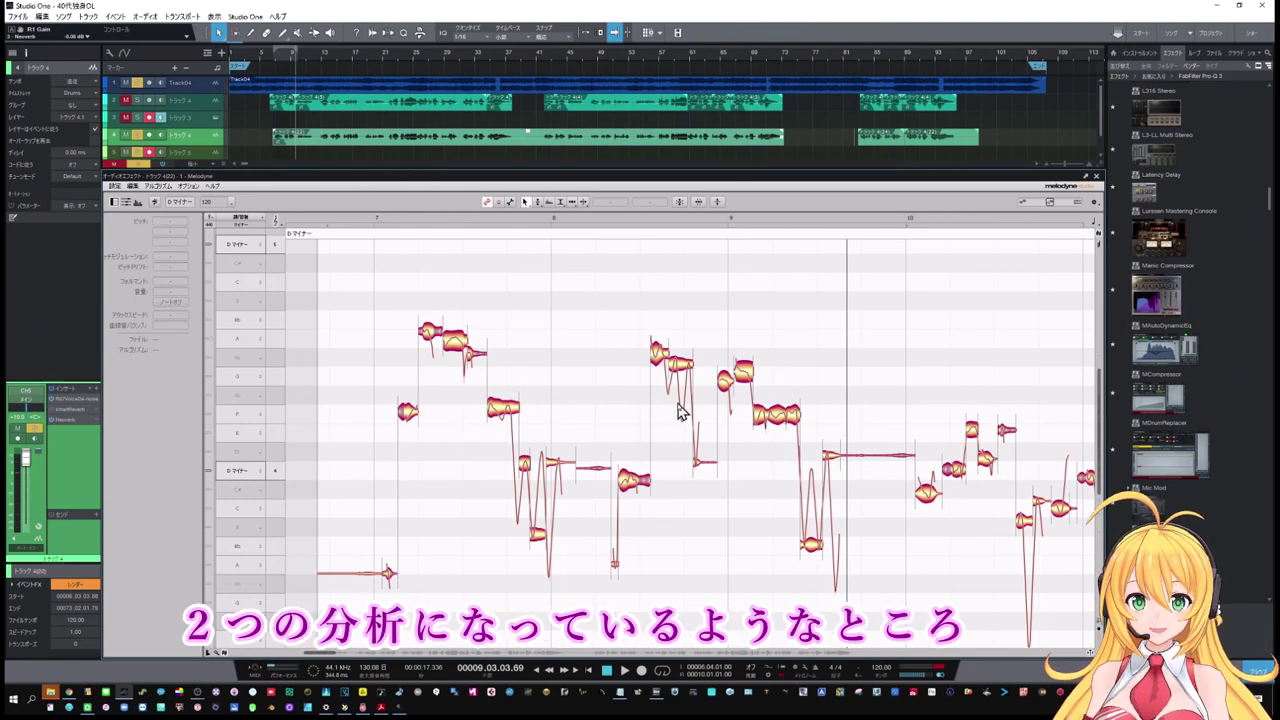
Split the long three-bulge F4 blob in bar 9 at its first narrowing
left_click(786, 420)
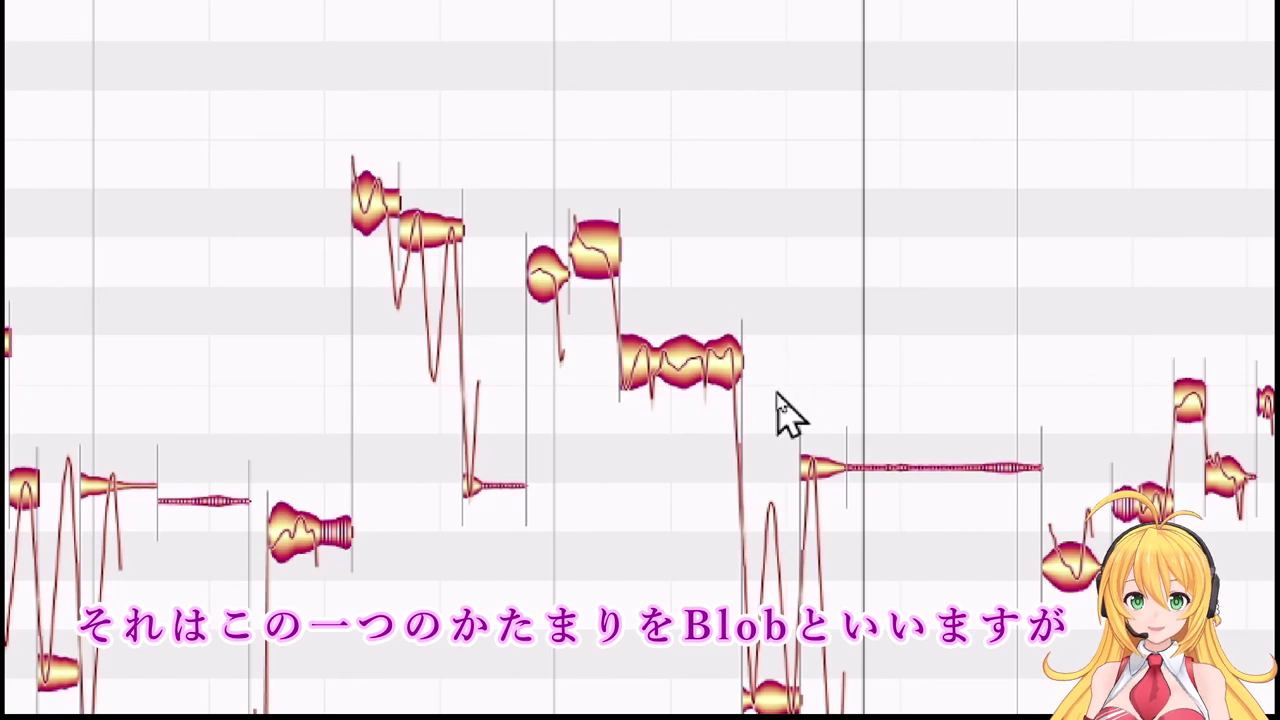
double_click(652, 366)
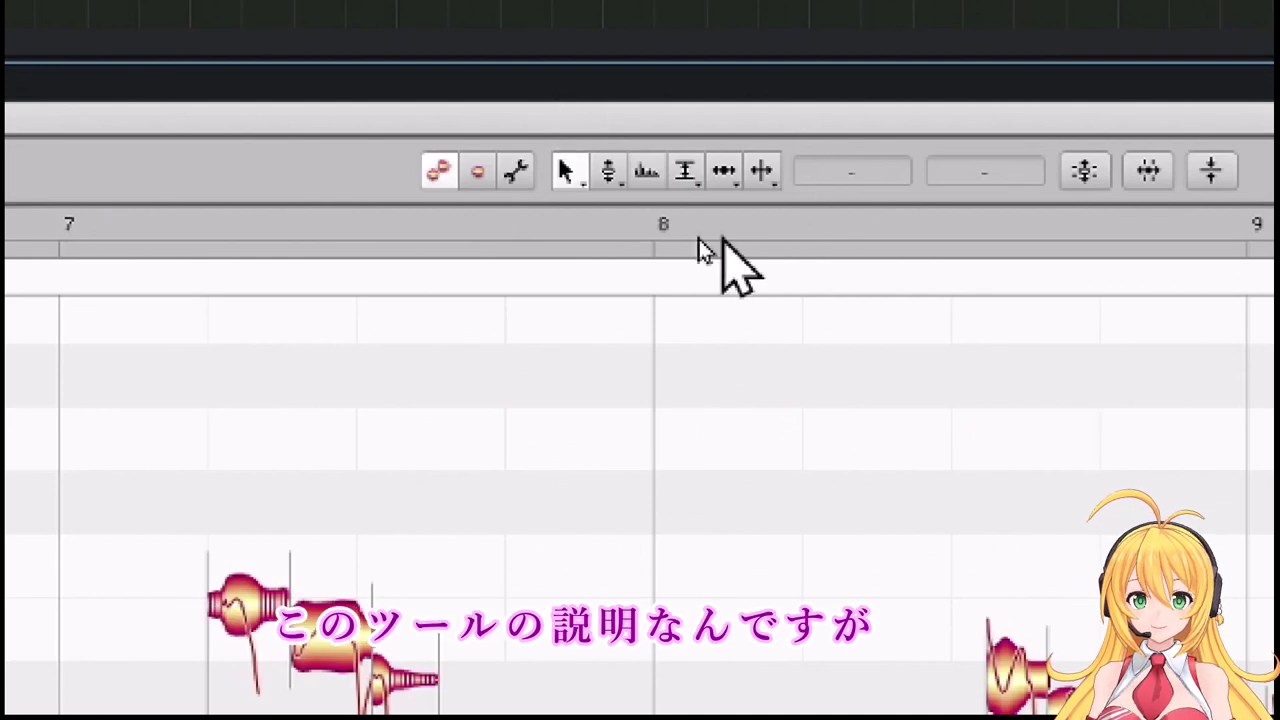
Try the Formant, Amplitude and Time tools one after another and return to the Main tool
left_click(650, 171)
left_click(685, 176)
left_click(722, 176)
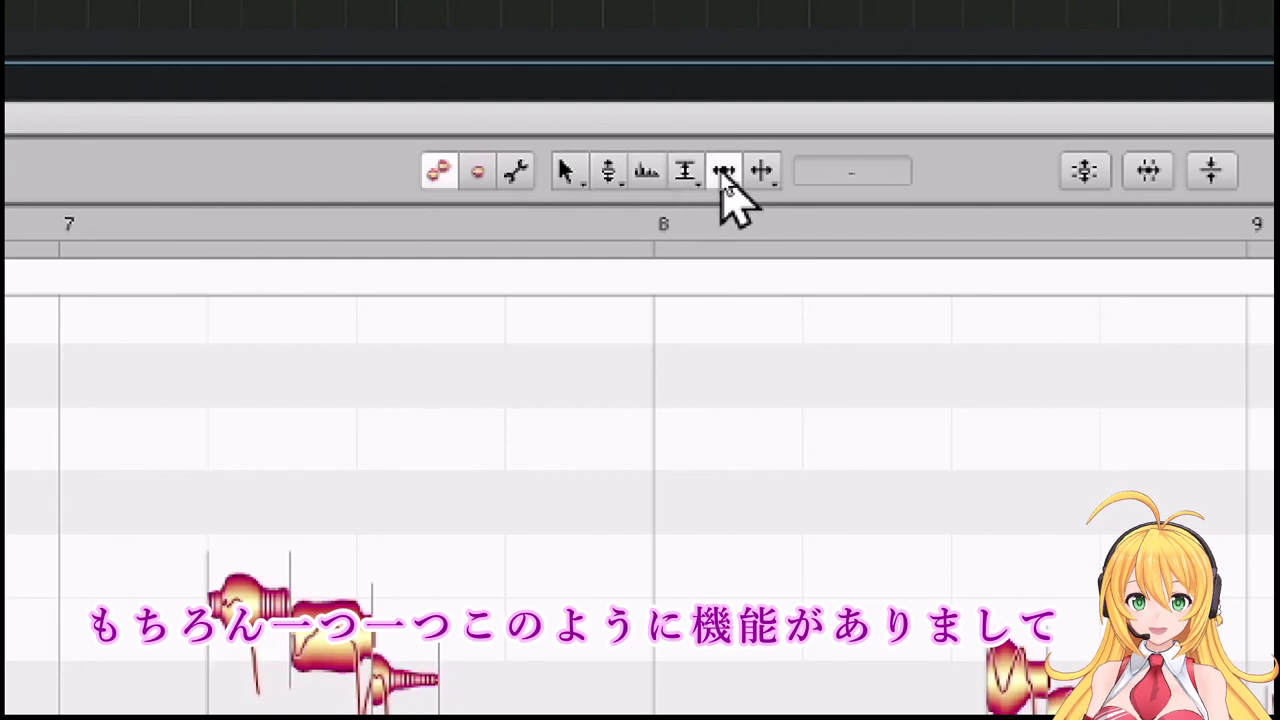
left_click(570, 172)
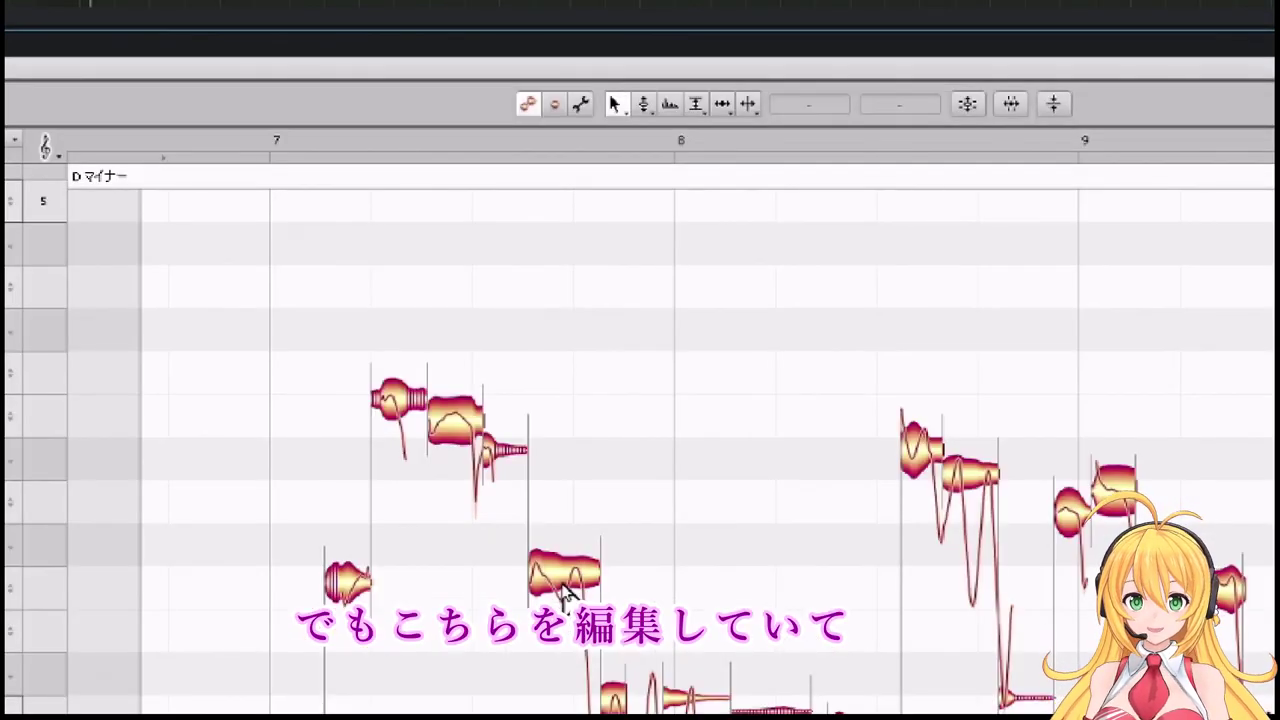
Select the wide blob near F4 in bar 7, switch to the Time tool and go back to the Main tool
left_click(565, 585)
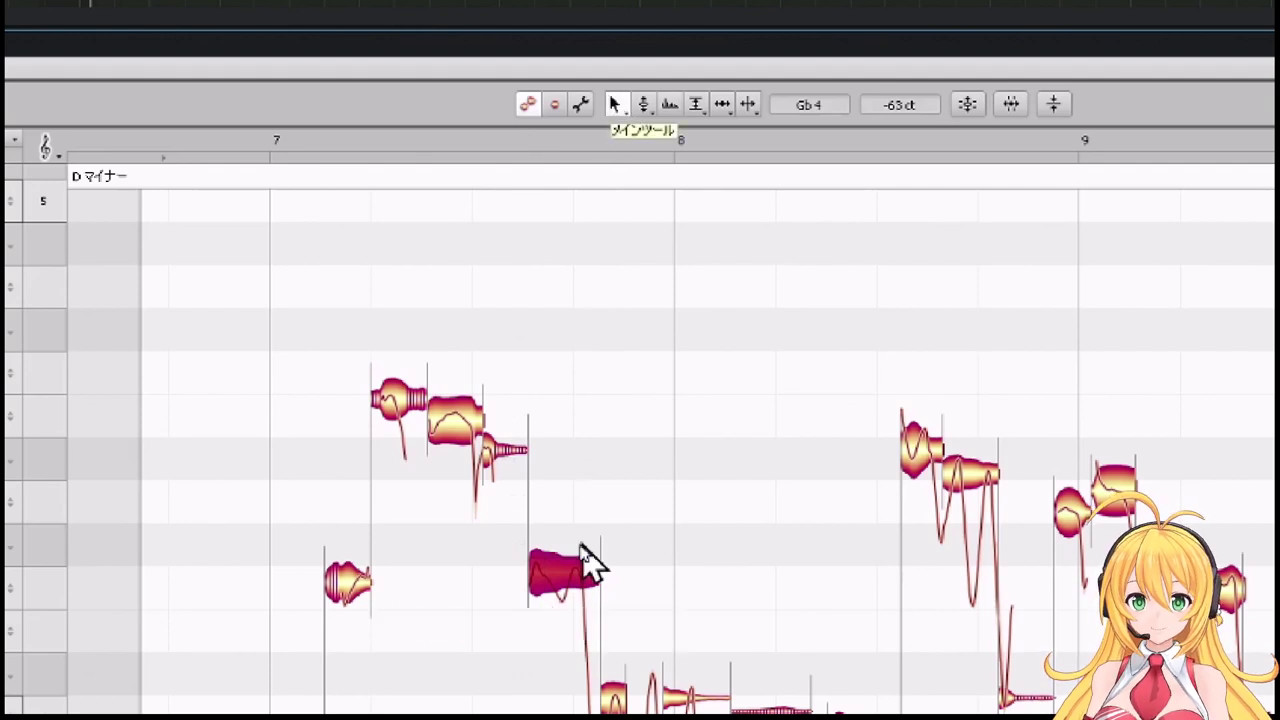
right_click(571, 582)
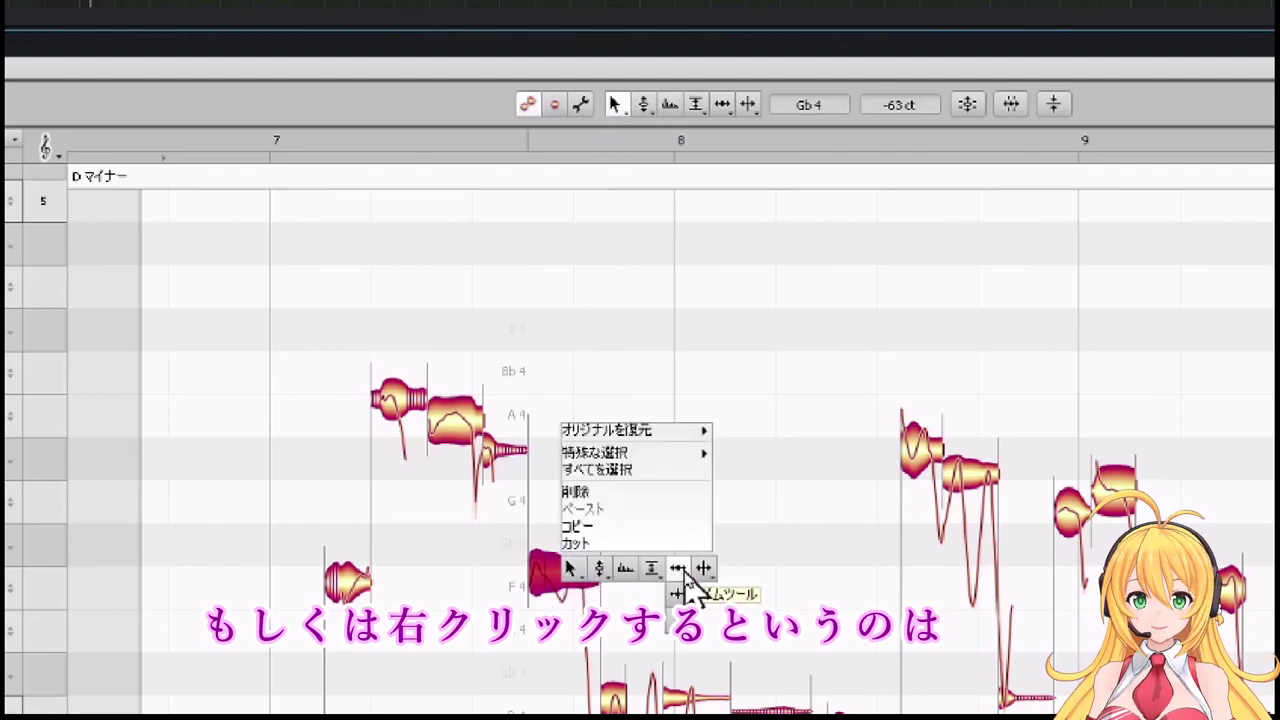
left_click(745, 250)
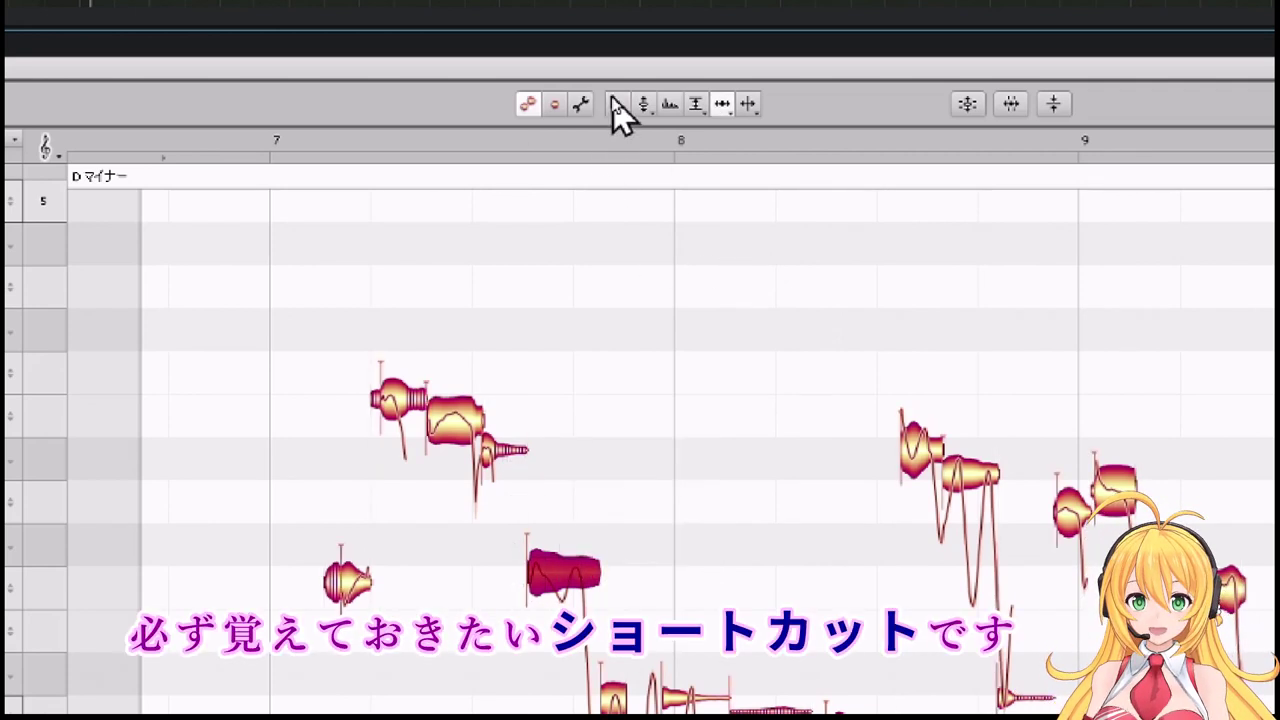
left_click(615, 104)
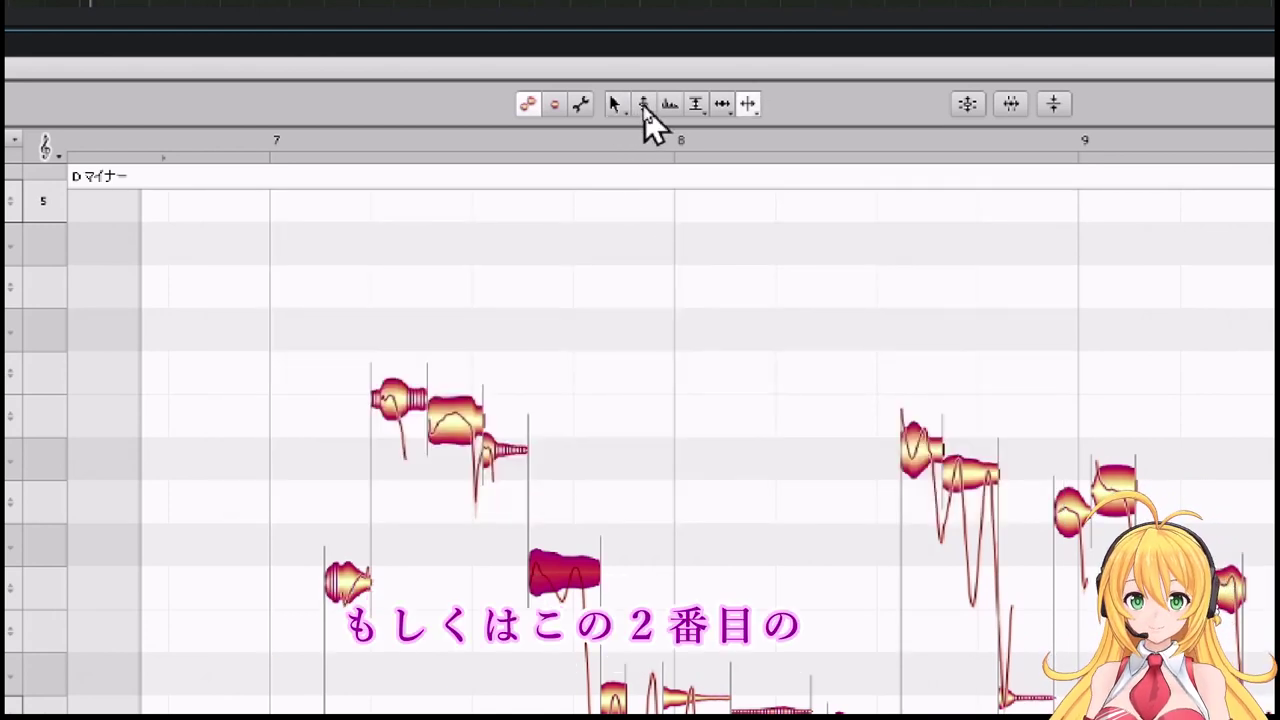
left_click_drag(645, 112, 615, 102)
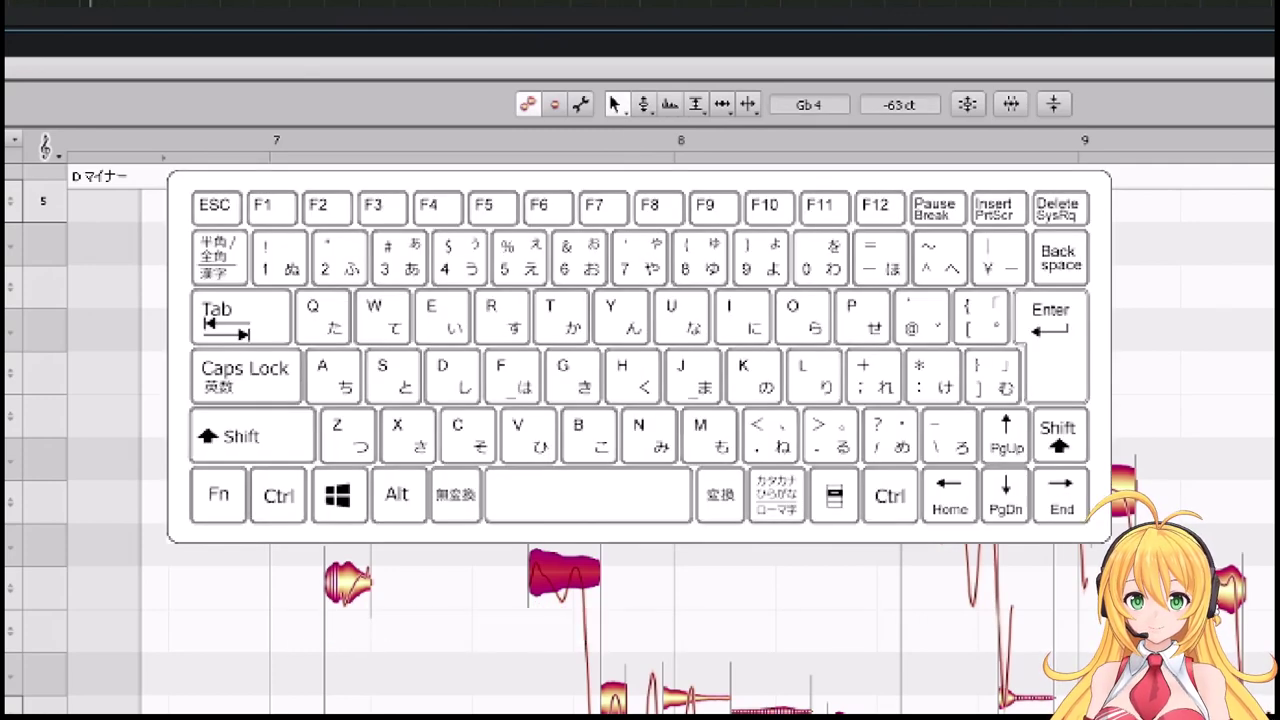
Switch to the second variant of the Pitch tool and to the second variant of the Note Separation tool
key("2")
key("2")
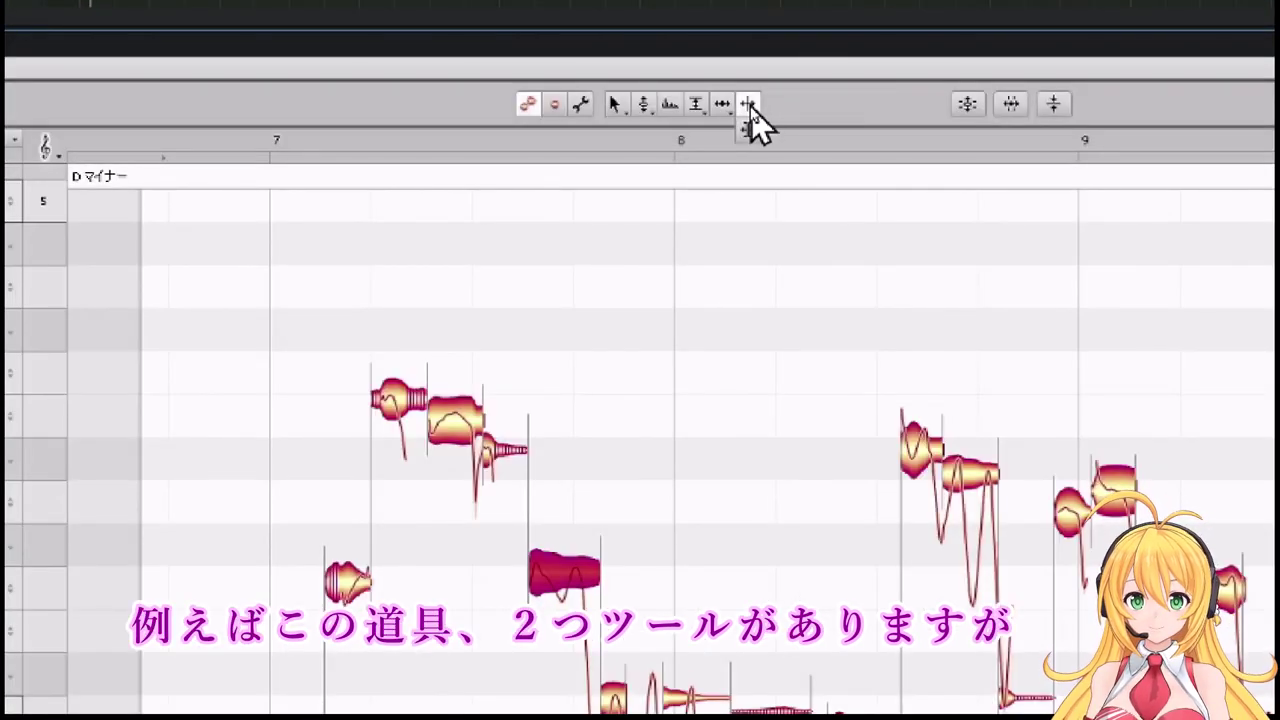
left_click(749, 243)
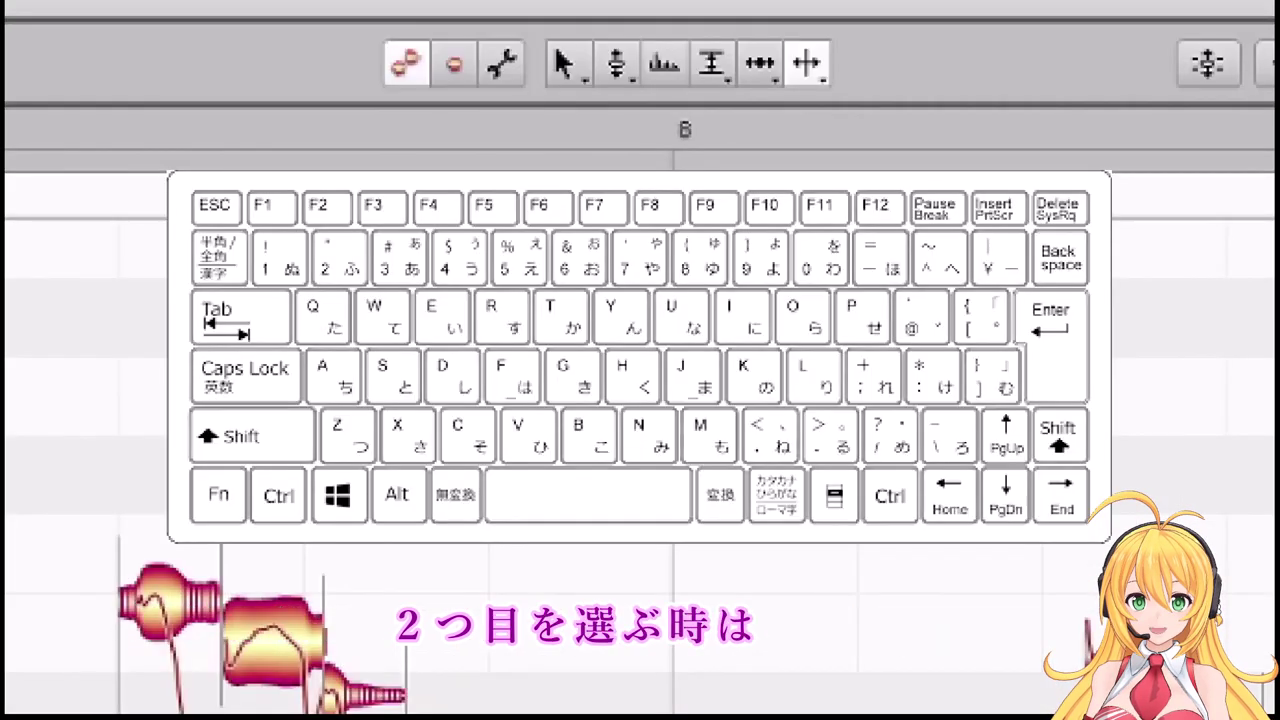
key("6")
key("6")
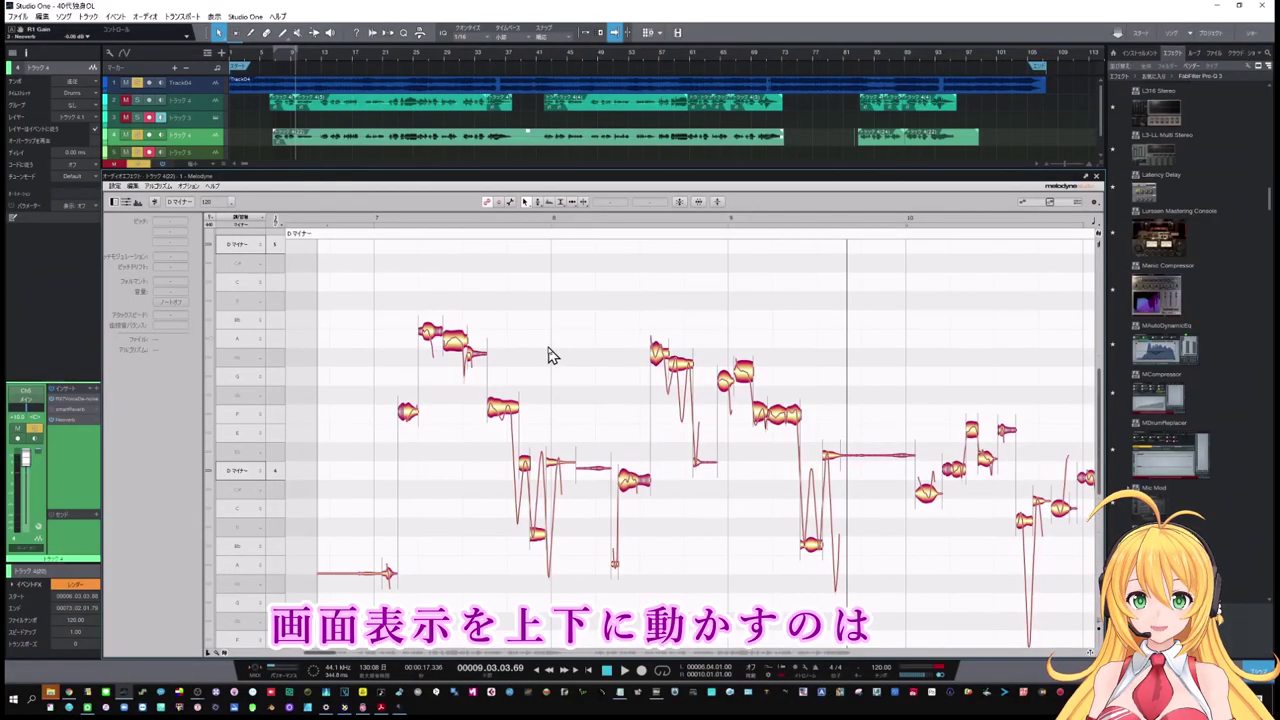
Look over the vocal blobs up and down the pitch range and along the timeline from bar 7 to bar 11
scroll(395, 471, "down", 1)
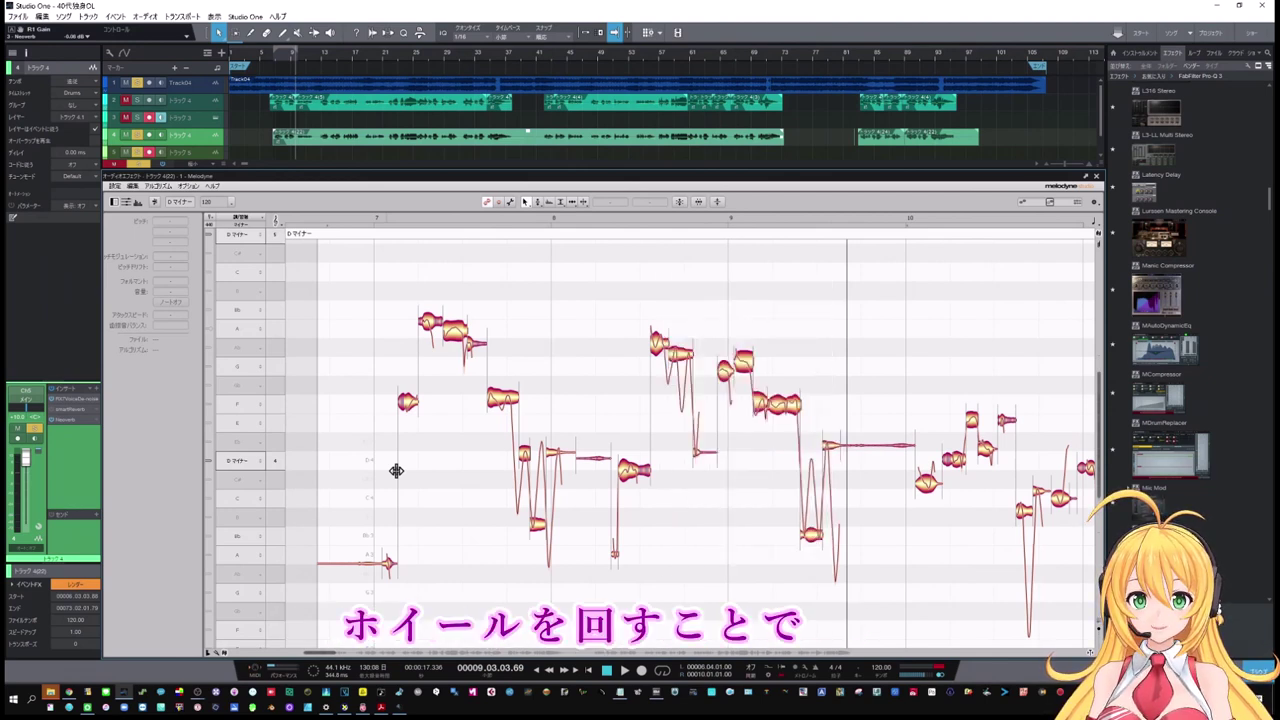
scroll(408, 477, "up", 3)
scroll(408, 477, "down", 4)
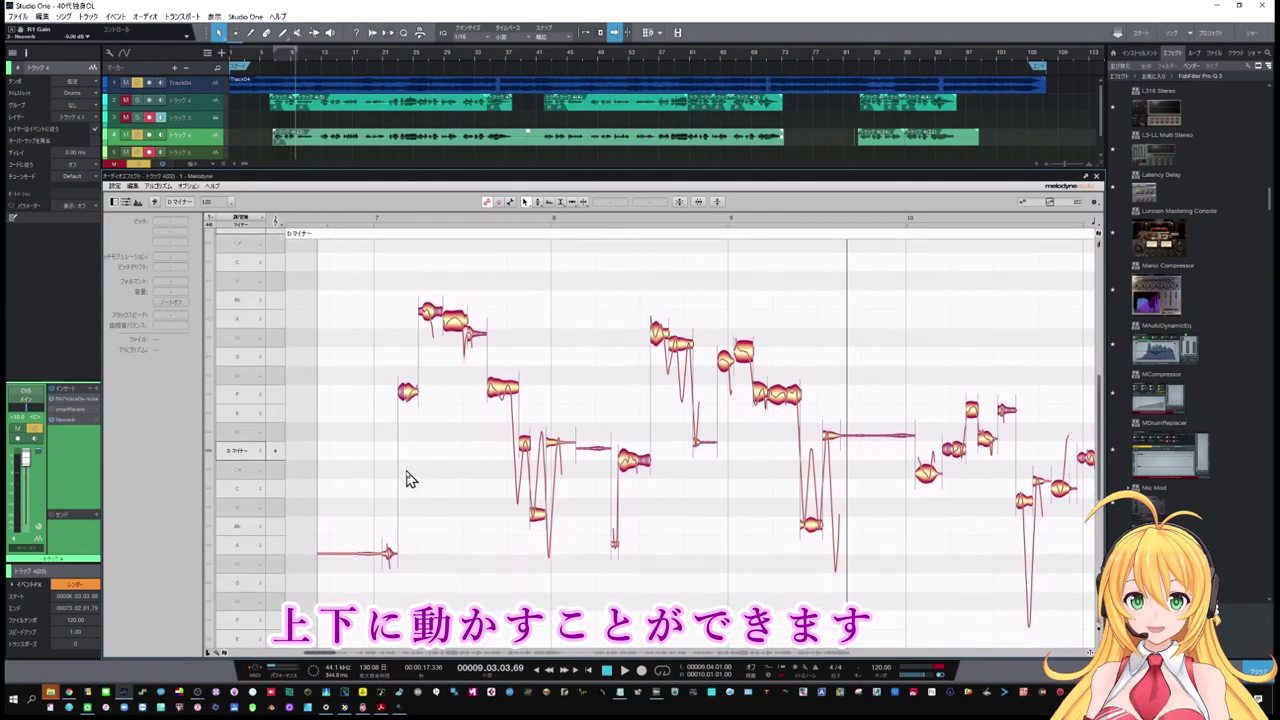
scroll(408, 477, "up", 5)
scroll(408, 477, "down", 4)
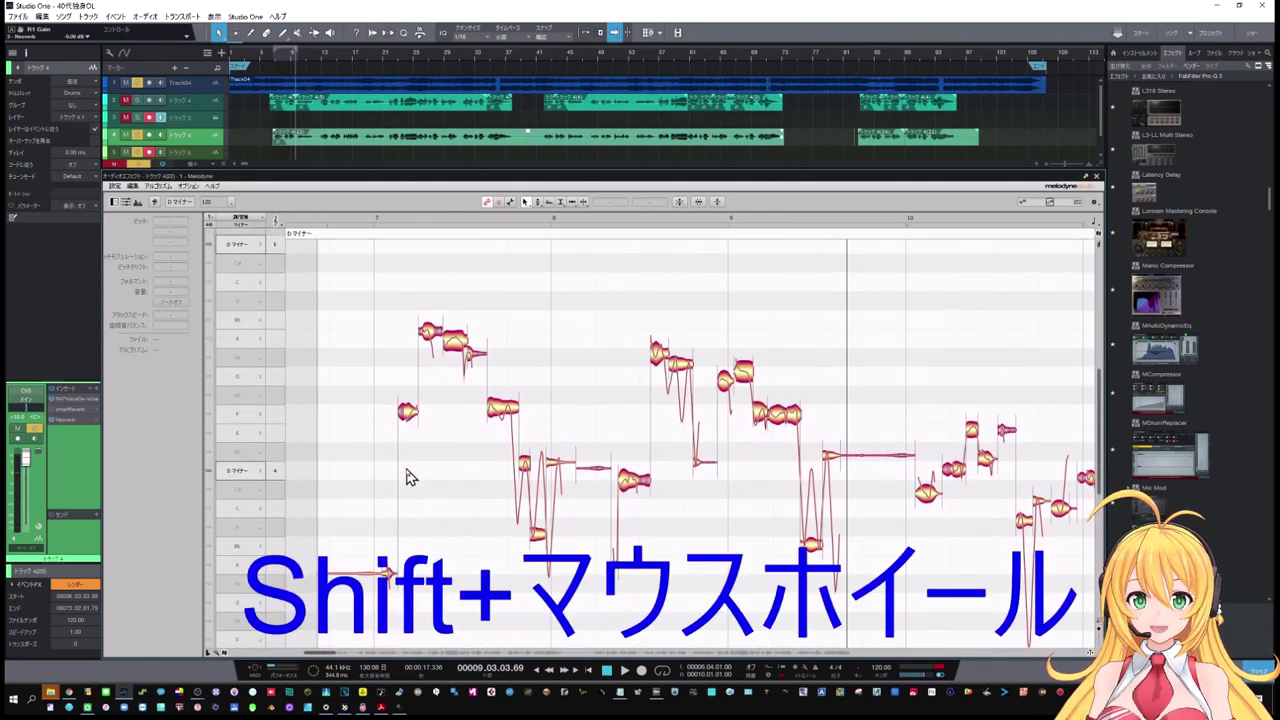
scroll(427, 475, "left", 2)
scroll(427, 475, "right", 3)
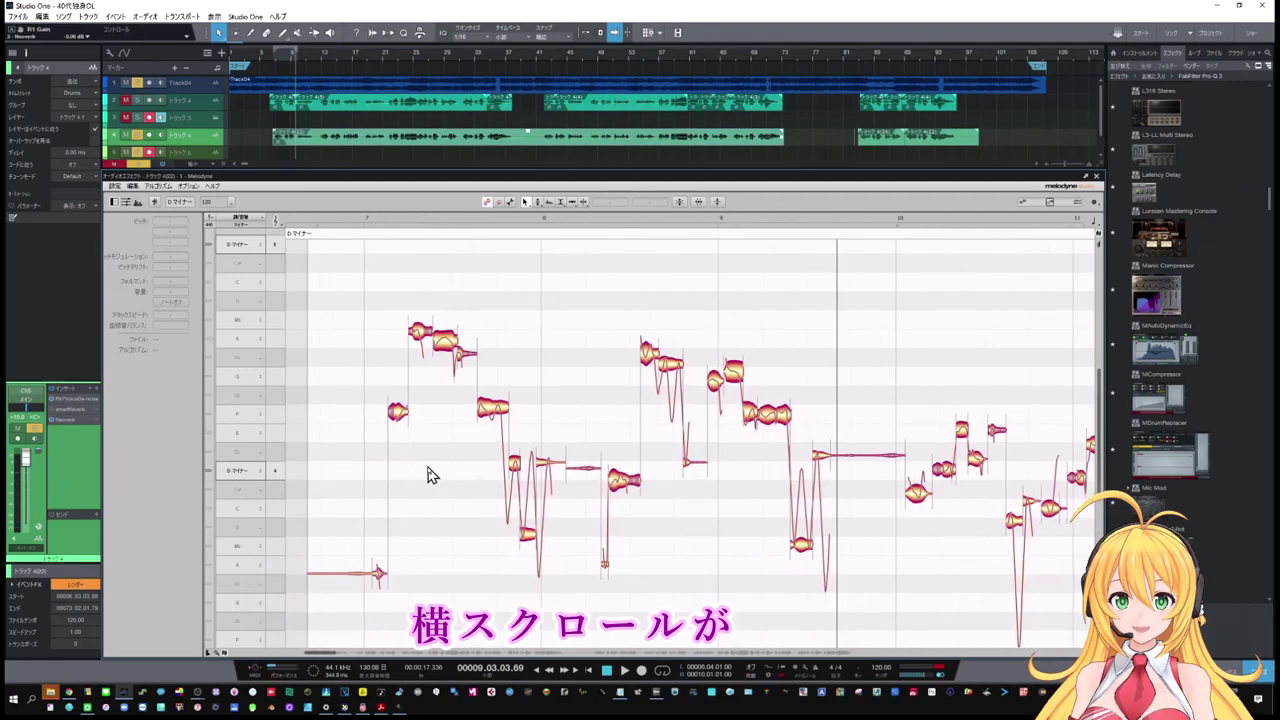
scroll(427, 470, "left", 3)
scroll(428, 470, "right", 3)
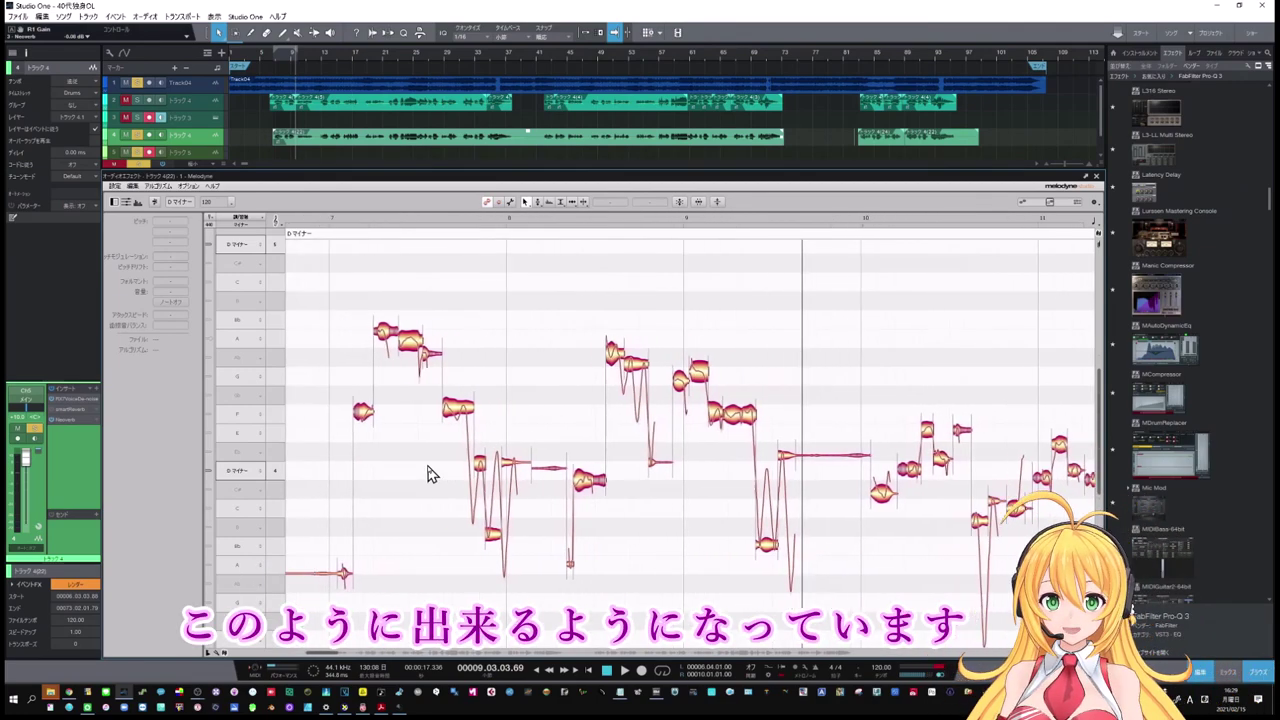
scroll(432, 475, "left", 2)
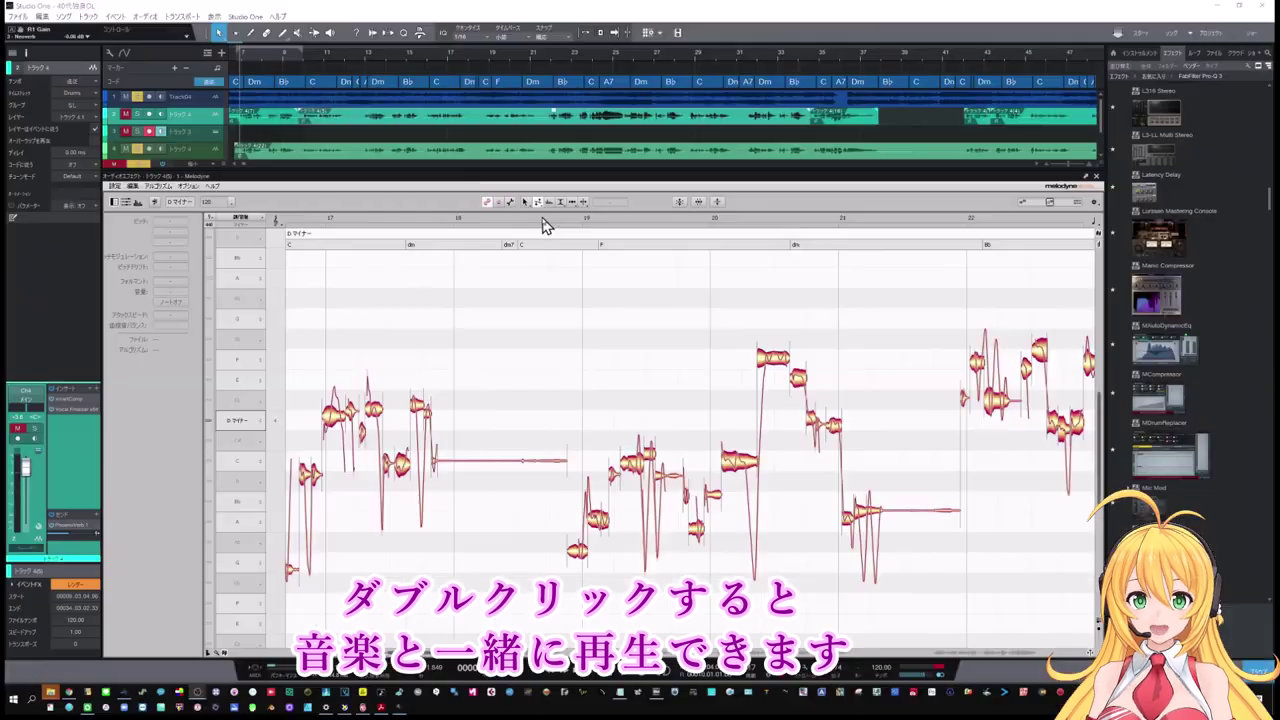
Play the vocal together with the song from between bars 18 and 19 and stop playback
double_click(545, 225)
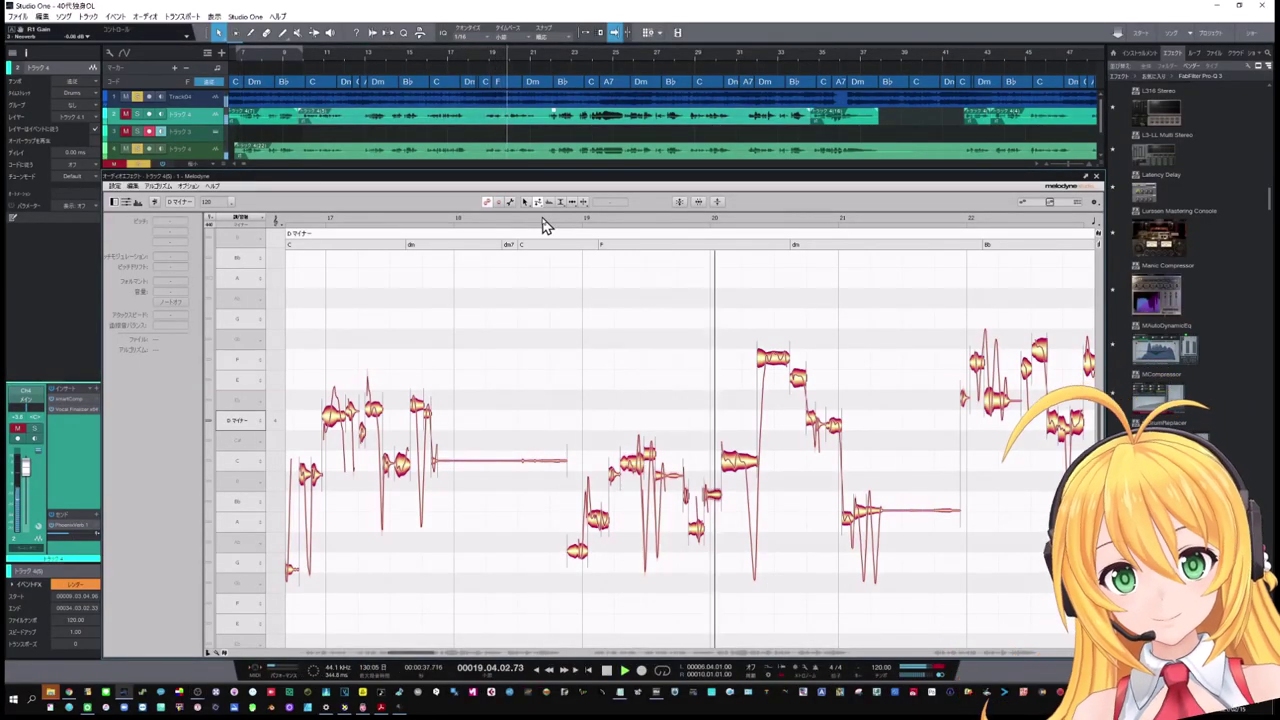
key("space")
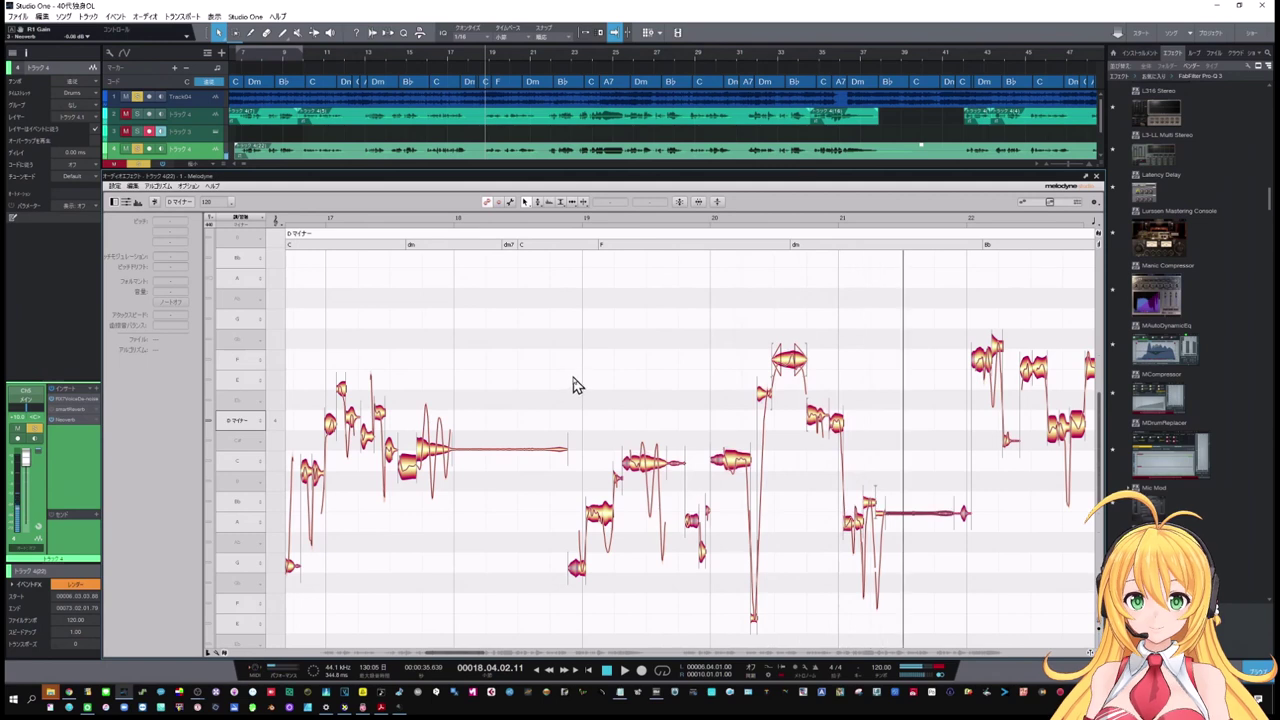
left_click(573, 385)
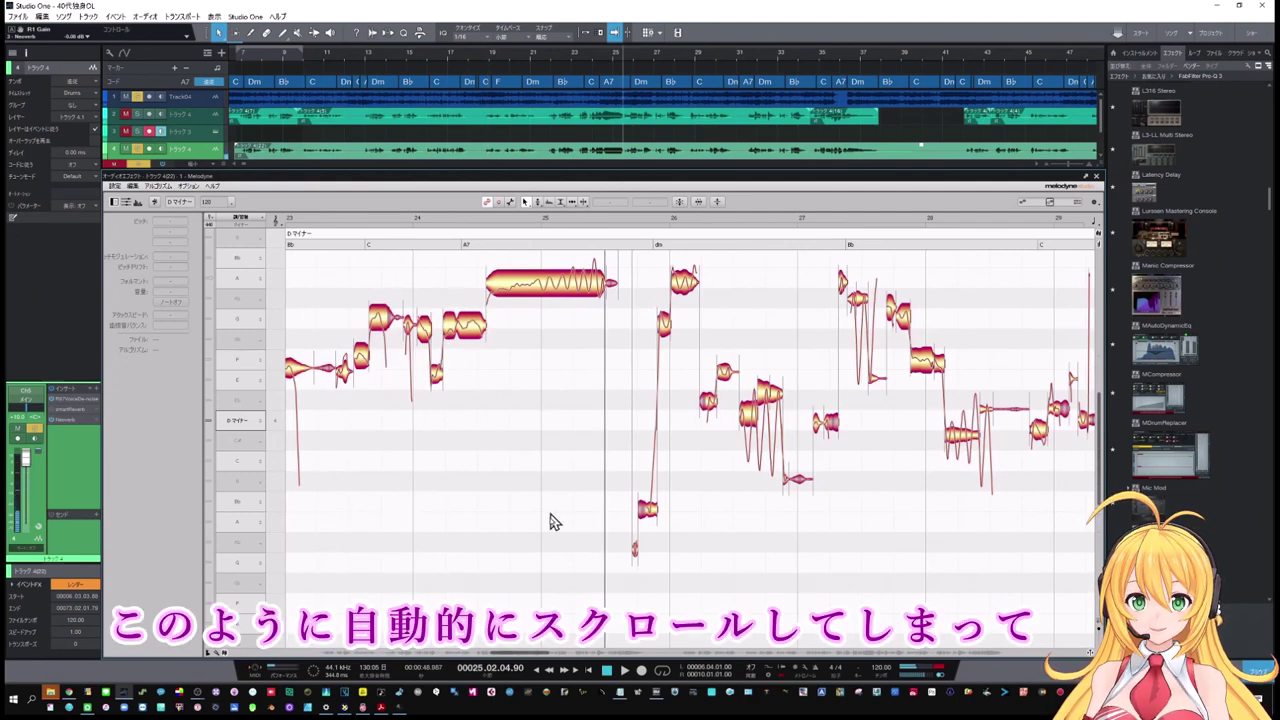
Select the blobs from just before bar 19 to about the middle of bar 21 and play only that selection
left_click_drag(531, 654, 474, 668)
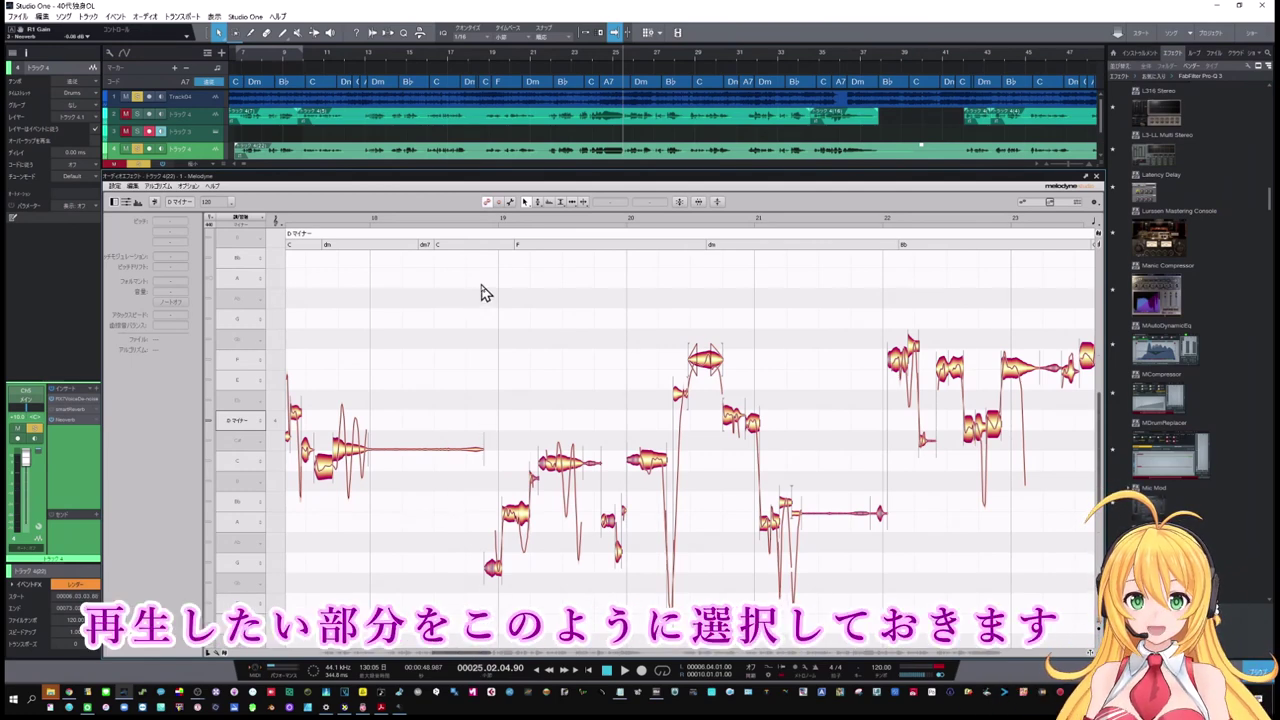
left_click_drag(481, 285, 851, 631)
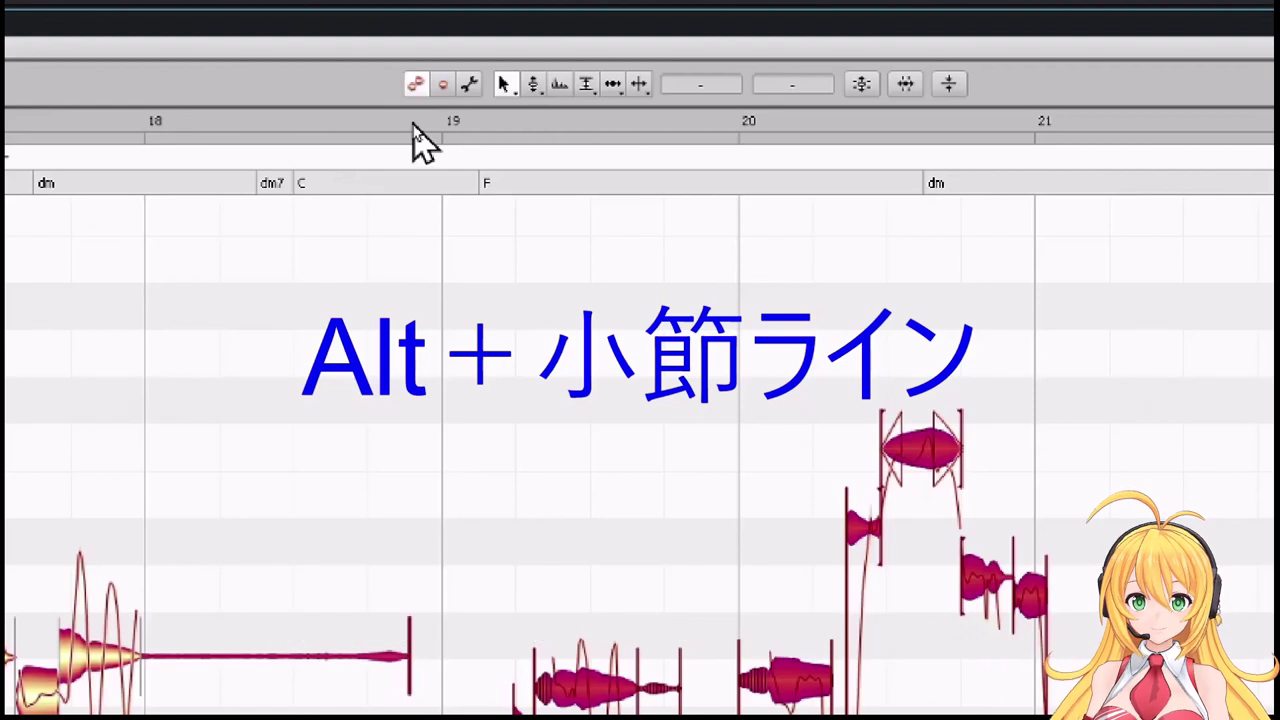
left_click(413, 124, "alt")
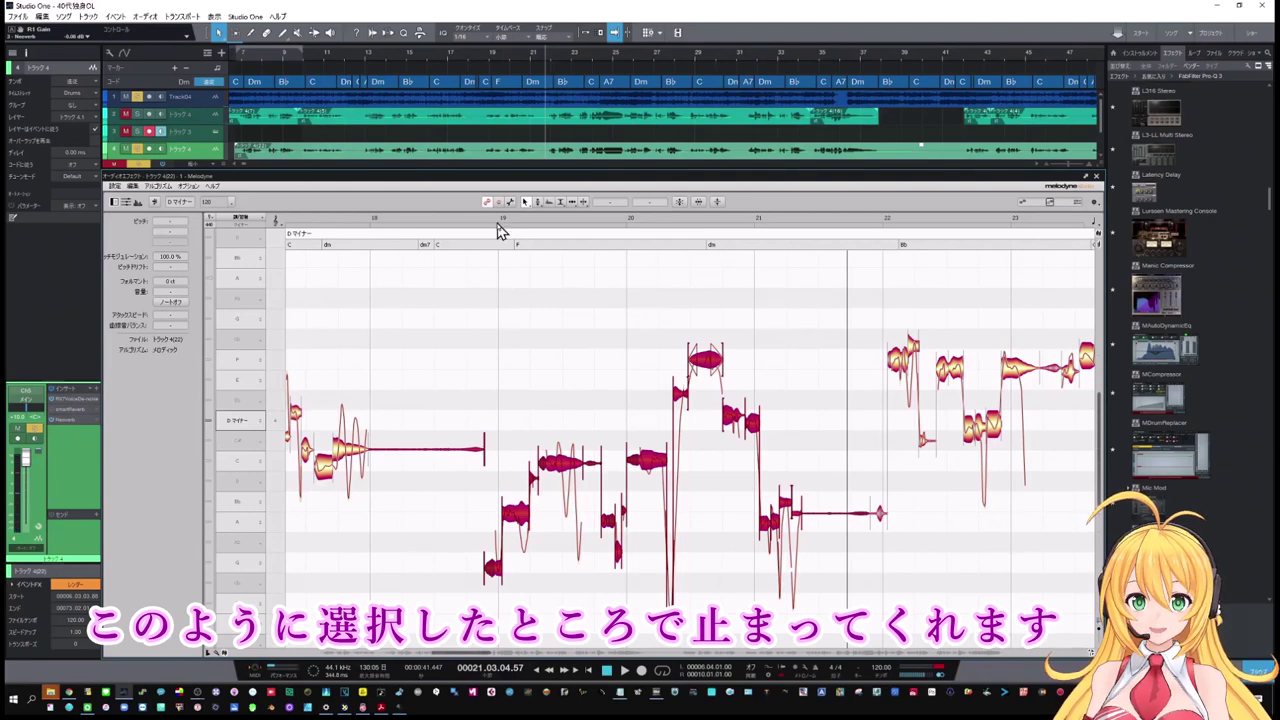
Define a playback loop from bar 19 to slightly past the middle of bar 21 and switch the loop off again
left_click(586, 220)
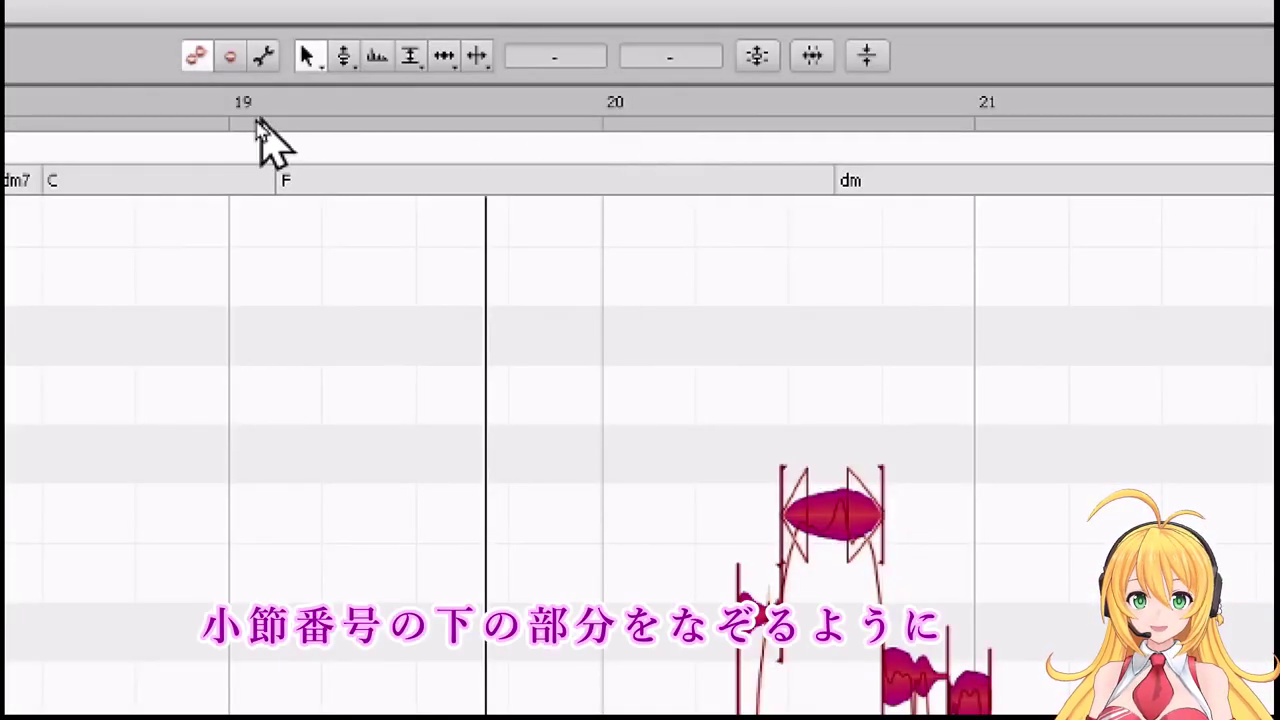
left_click_drag(236, 125, 1160, 142)
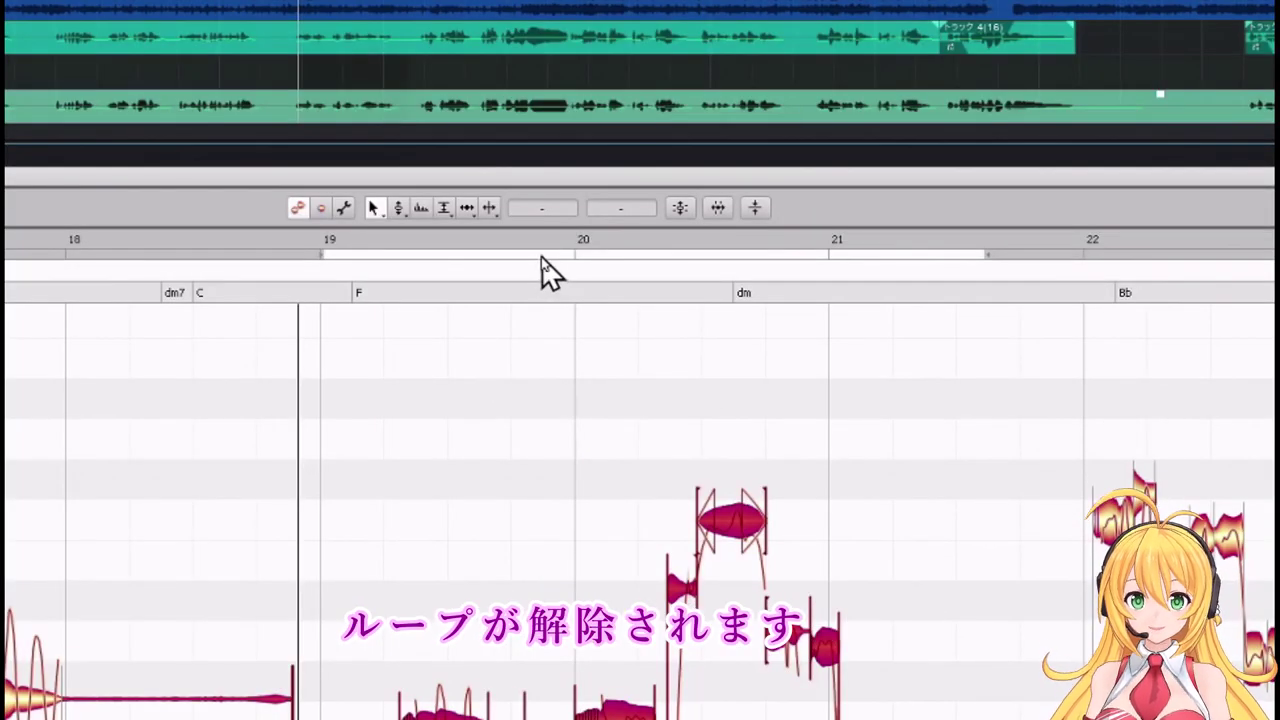
left_click(546, 261)
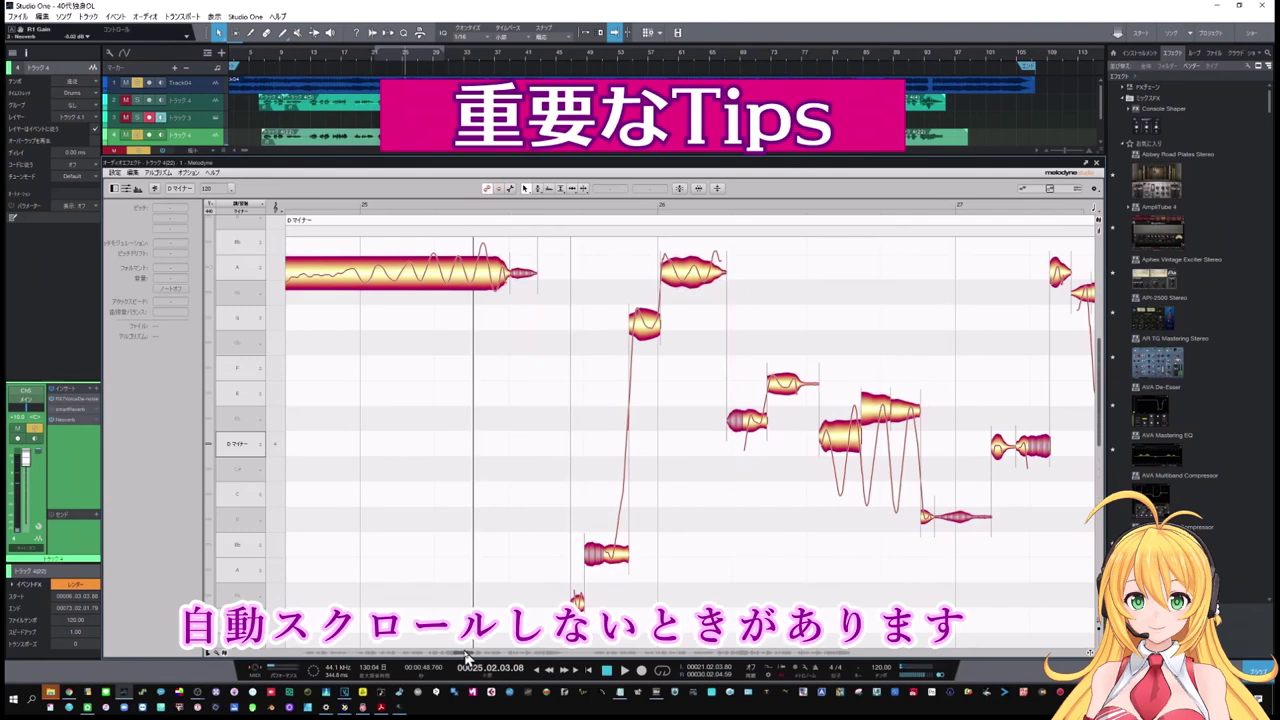
Select the long F4 blob that begins just before bar 23 and start playback from it
left_click_drag(464, 652, 437, 653)
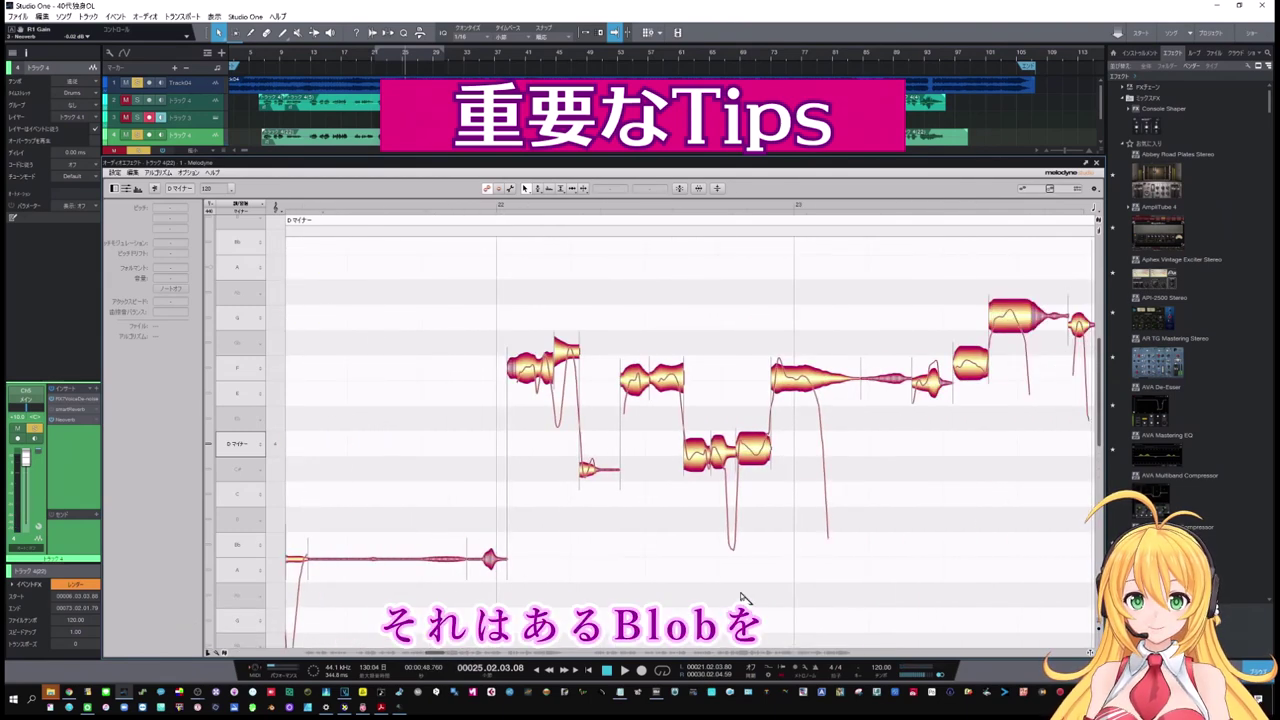
left_click(800, 388)
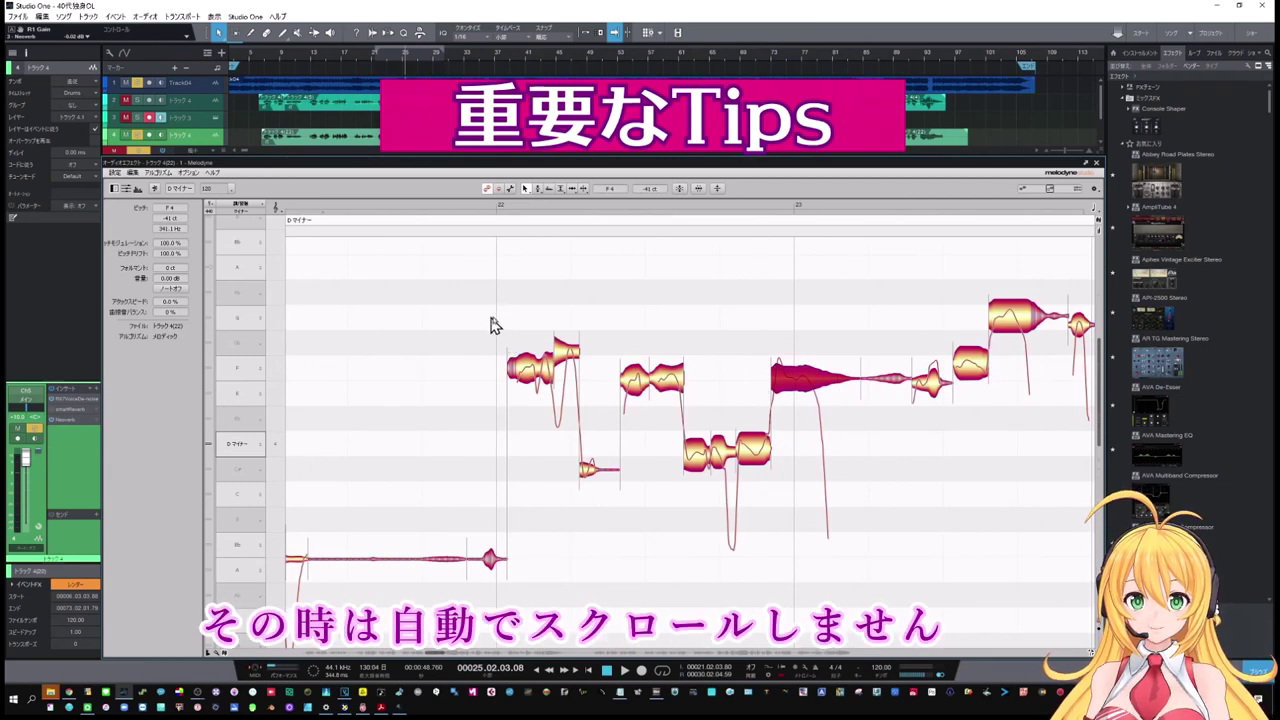
key("space")
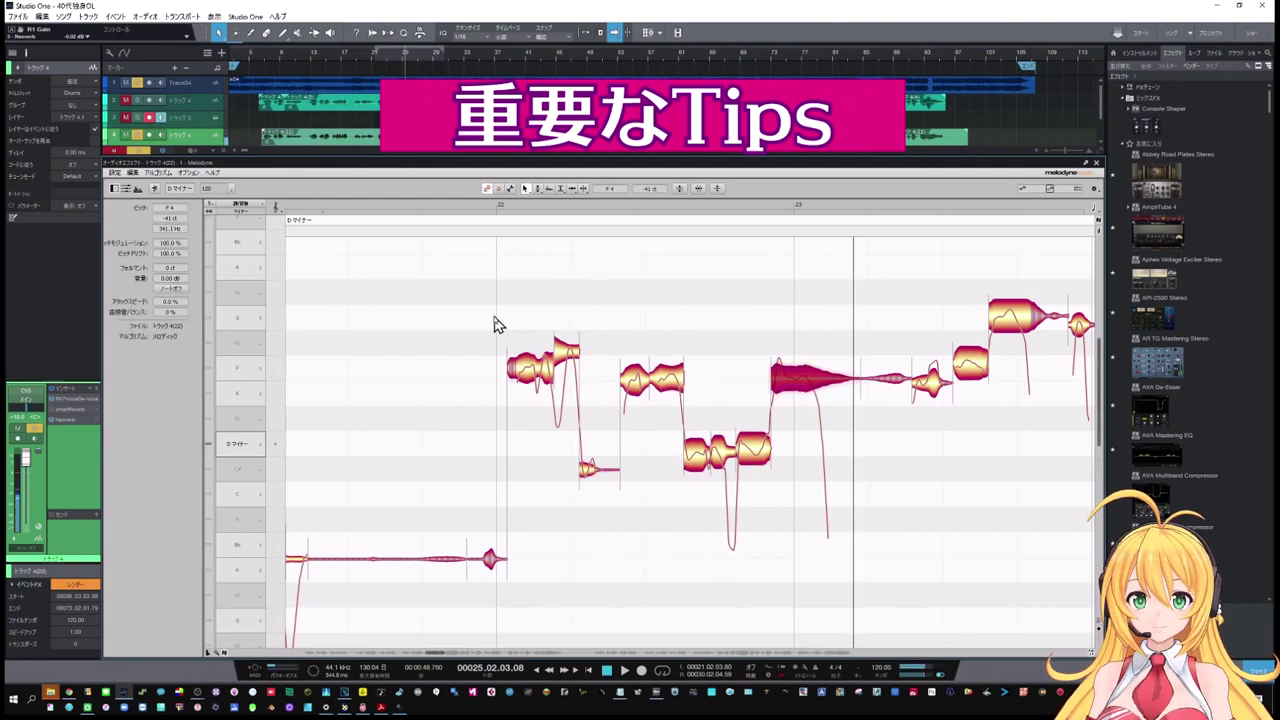
Play the vocal without a blob selection until about bar 28, and reselect the long F4 blob that begins just before bar 23
key("space")
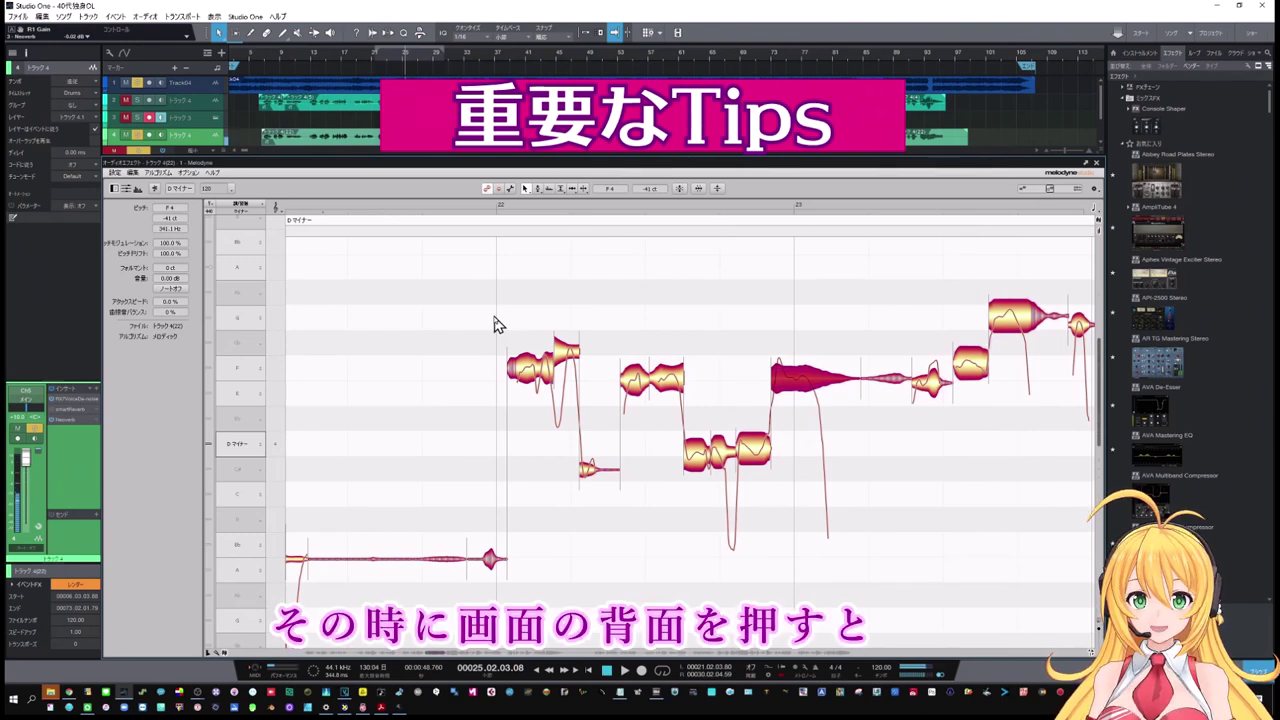
key("space")
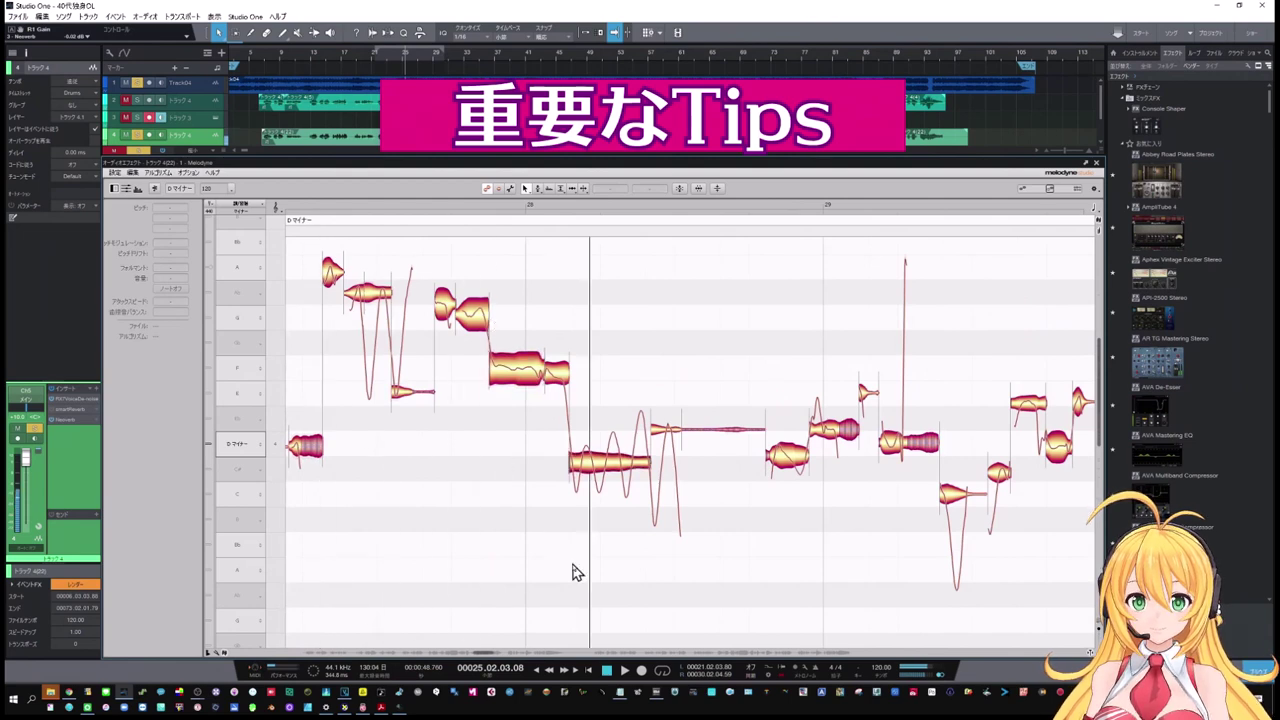
left_click(558, 600)
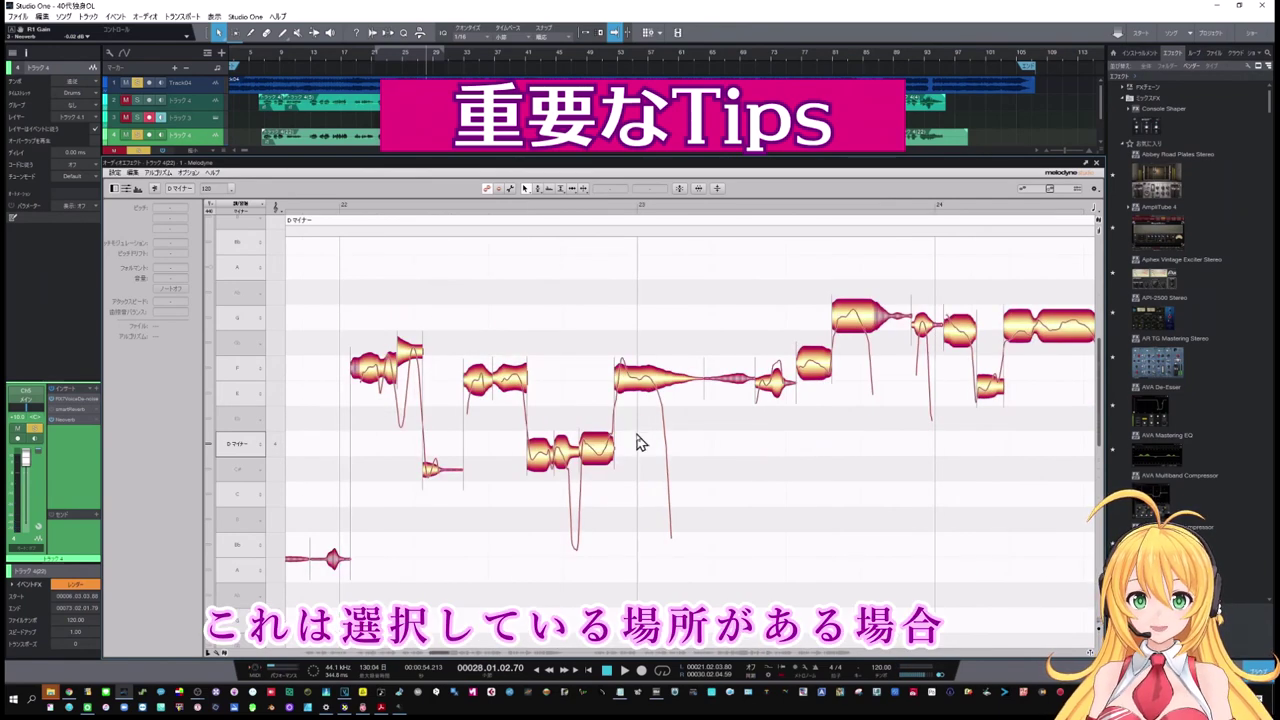
left_click(632, 385)
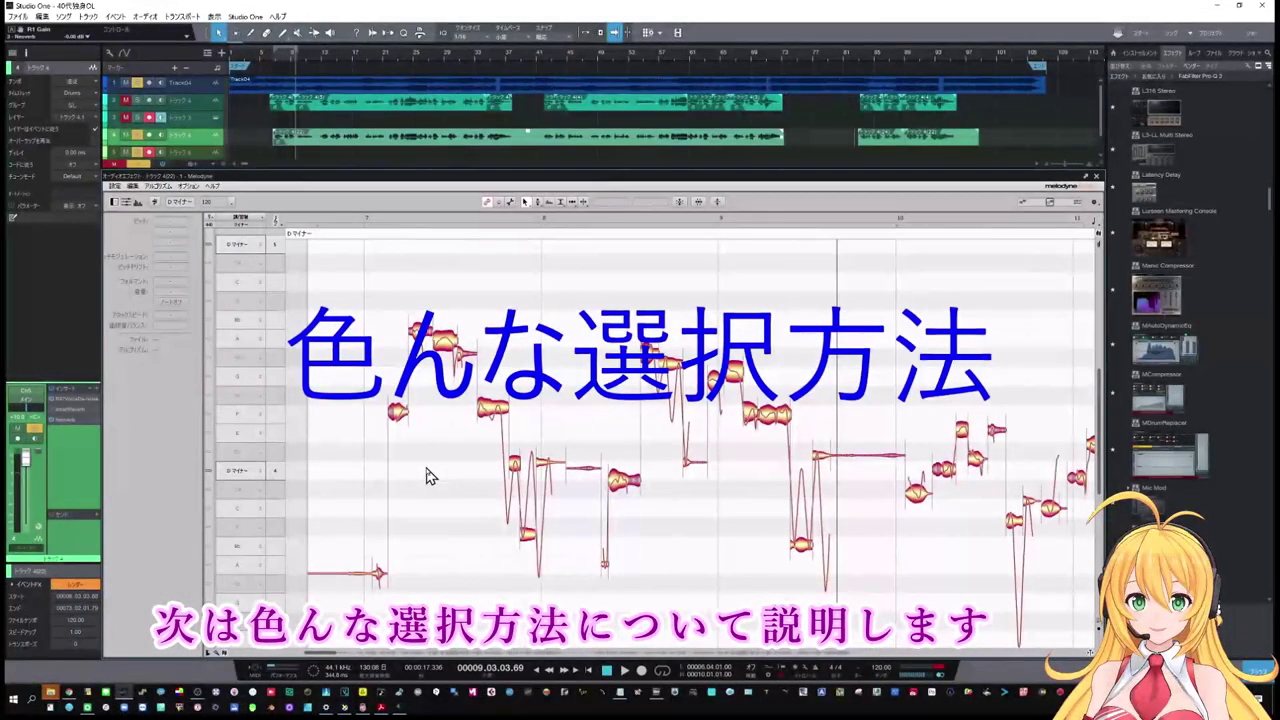
Select the single F4 blob just after bar 7, clear it, and box-select the blob group between bars 7 and 8
left_click(398, 414)
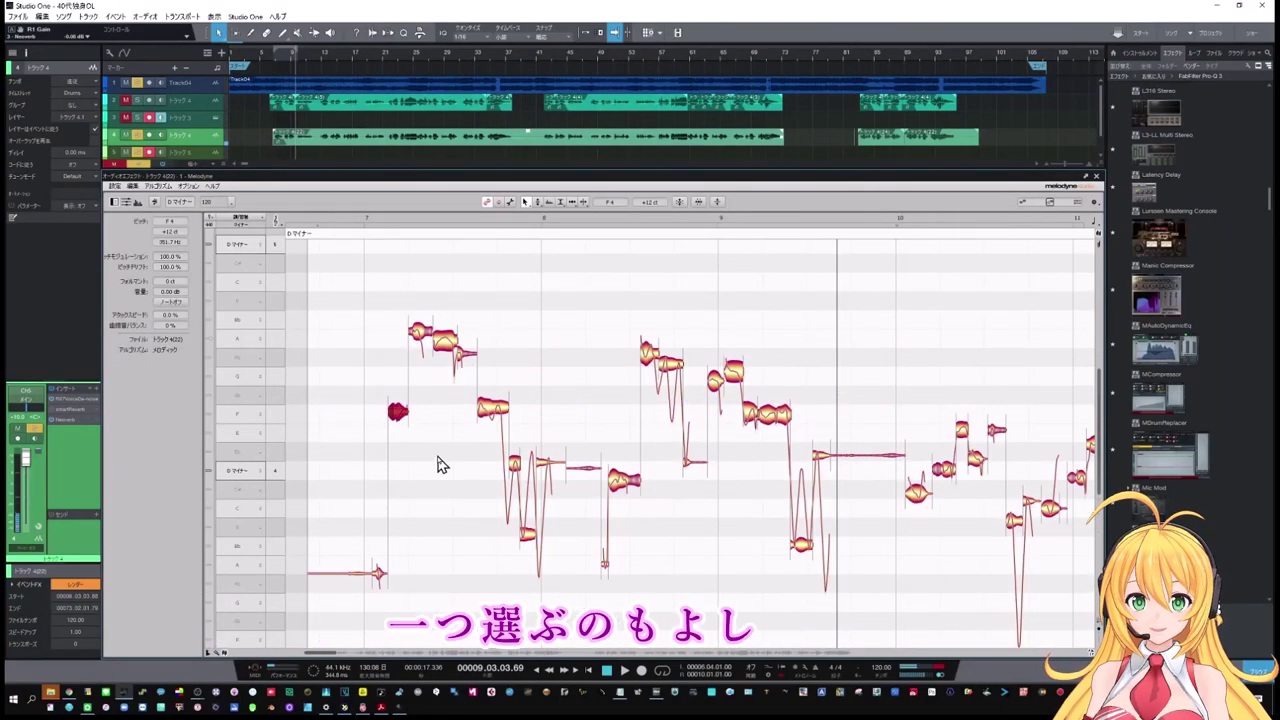
left_click(380, 309)
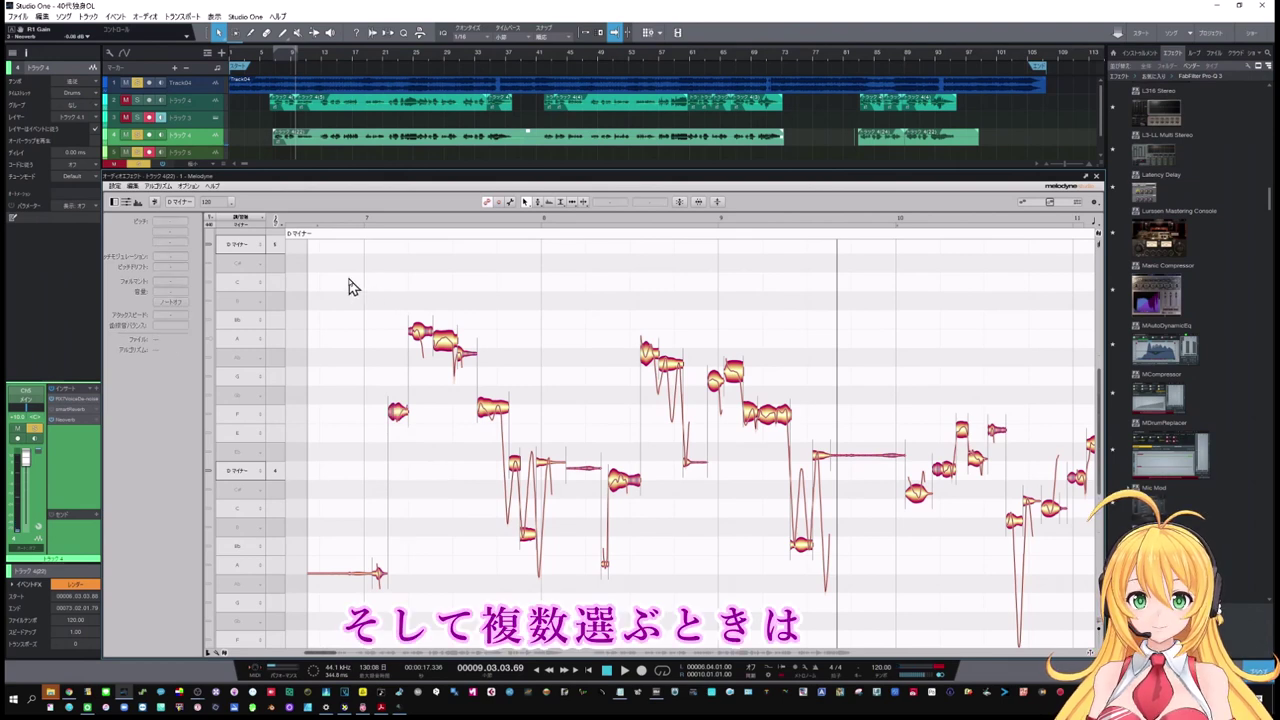
left_click_drag(350, 274, 530, 432)
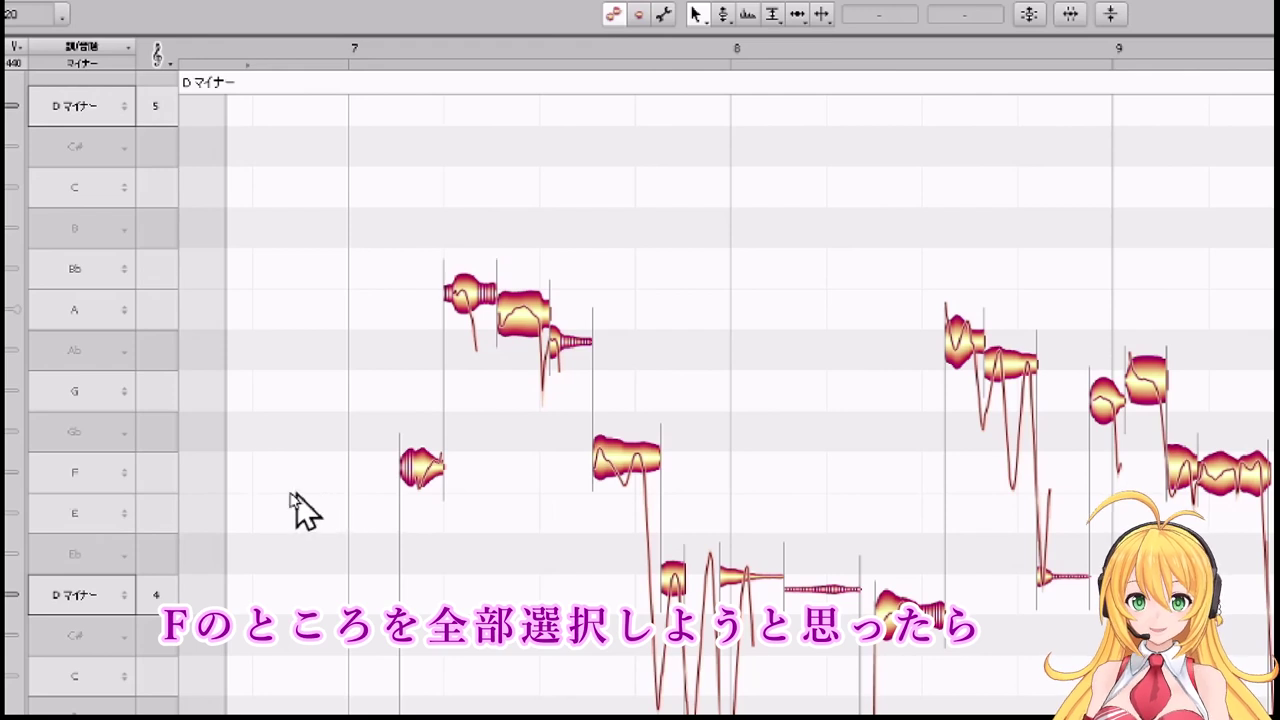
Select all blobs on F4 by pitch row, extend to every blob between Bb4 and E4, and clear the selection
left_click(167, 482)
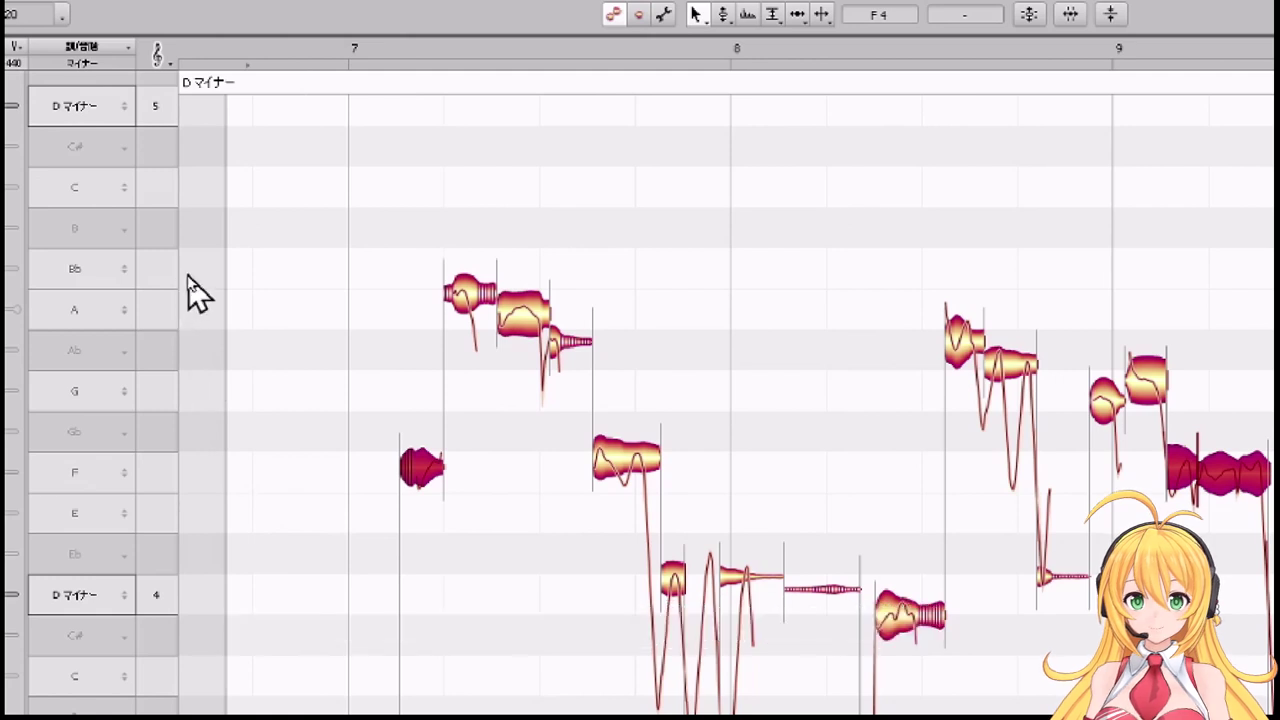
left_click(157, 264)
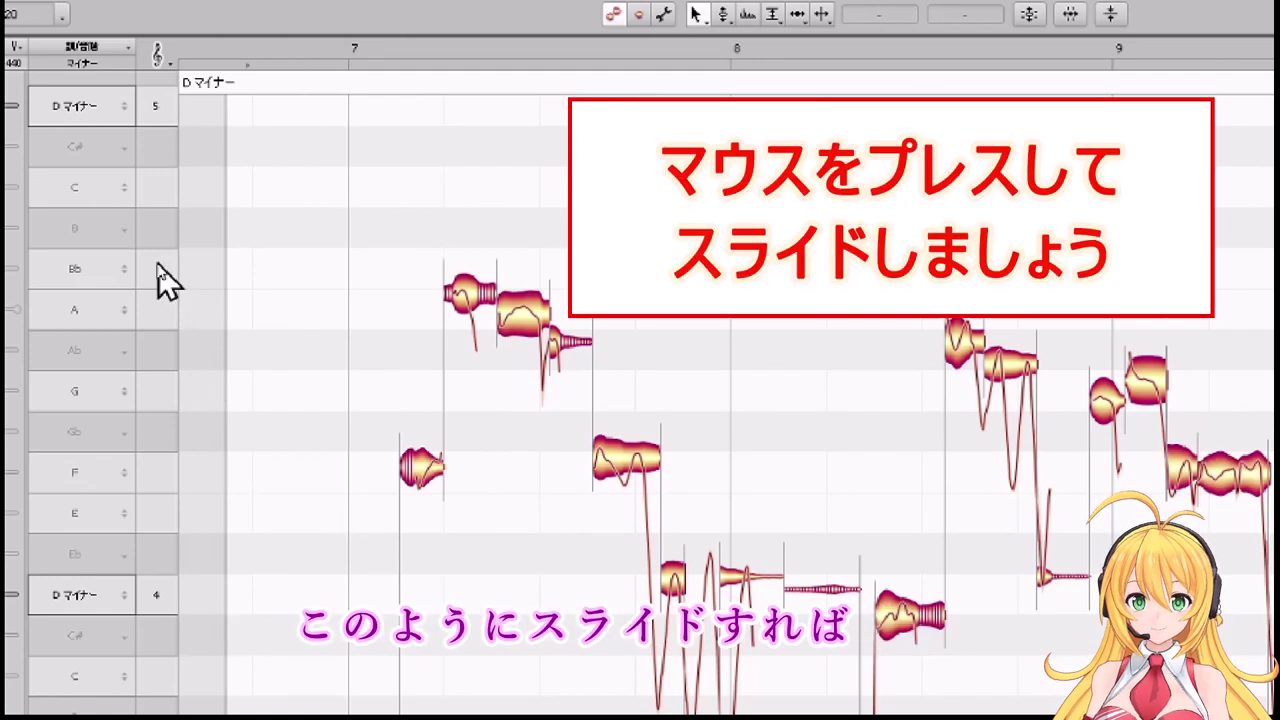
left_click_drag(161, 270, 163, 517)
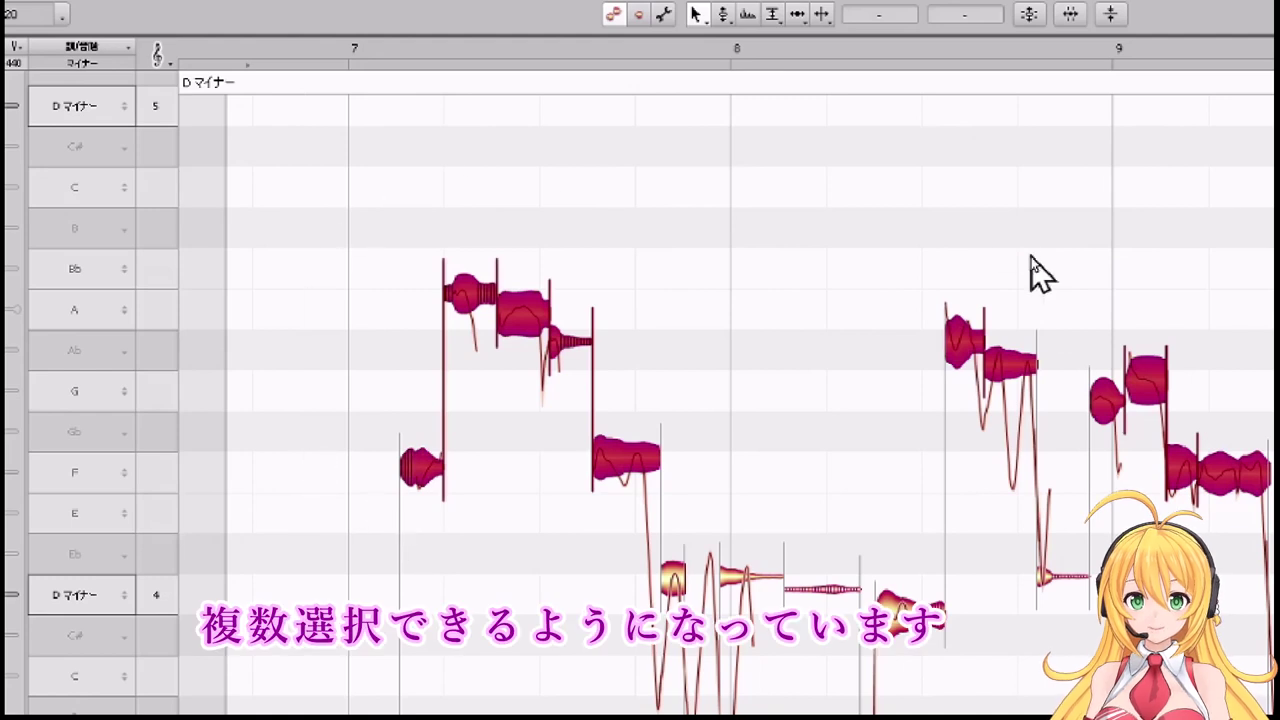
left_click(287, 321)
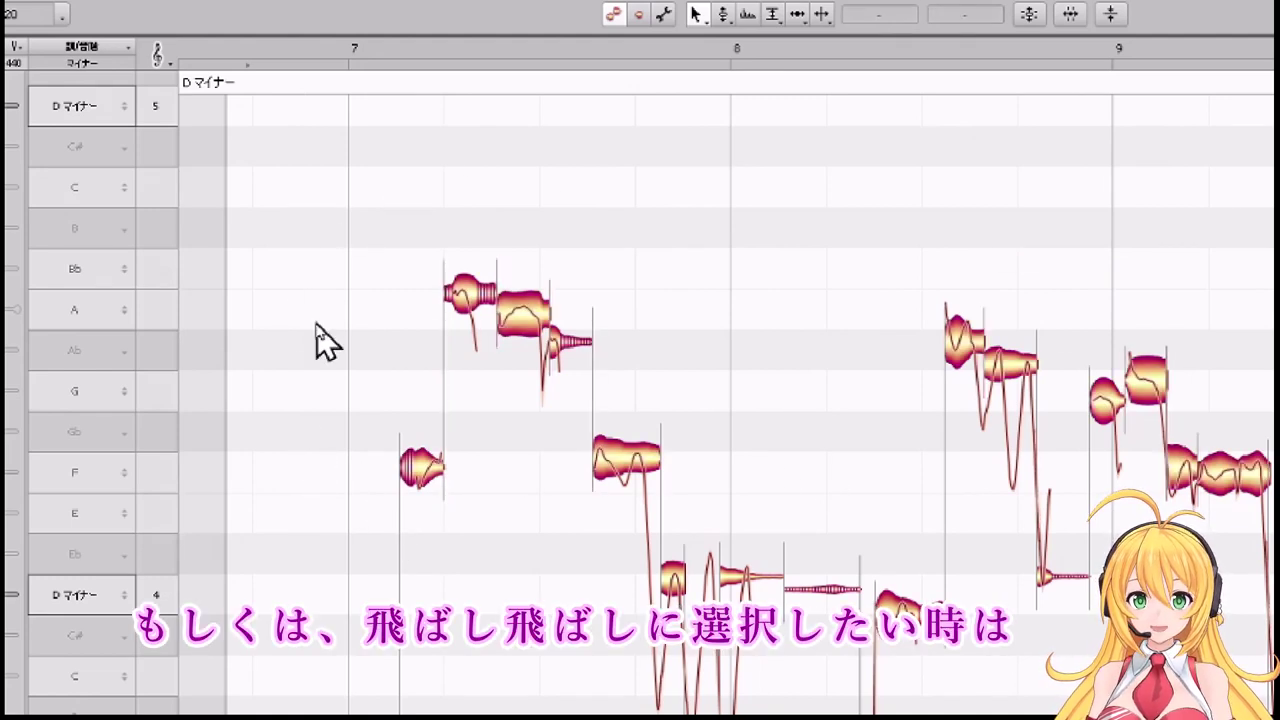
Add the blobs of the individual pitch rows A4, G4, Gb4 and F4 to one selection, and clear it
left_click(167, 317)
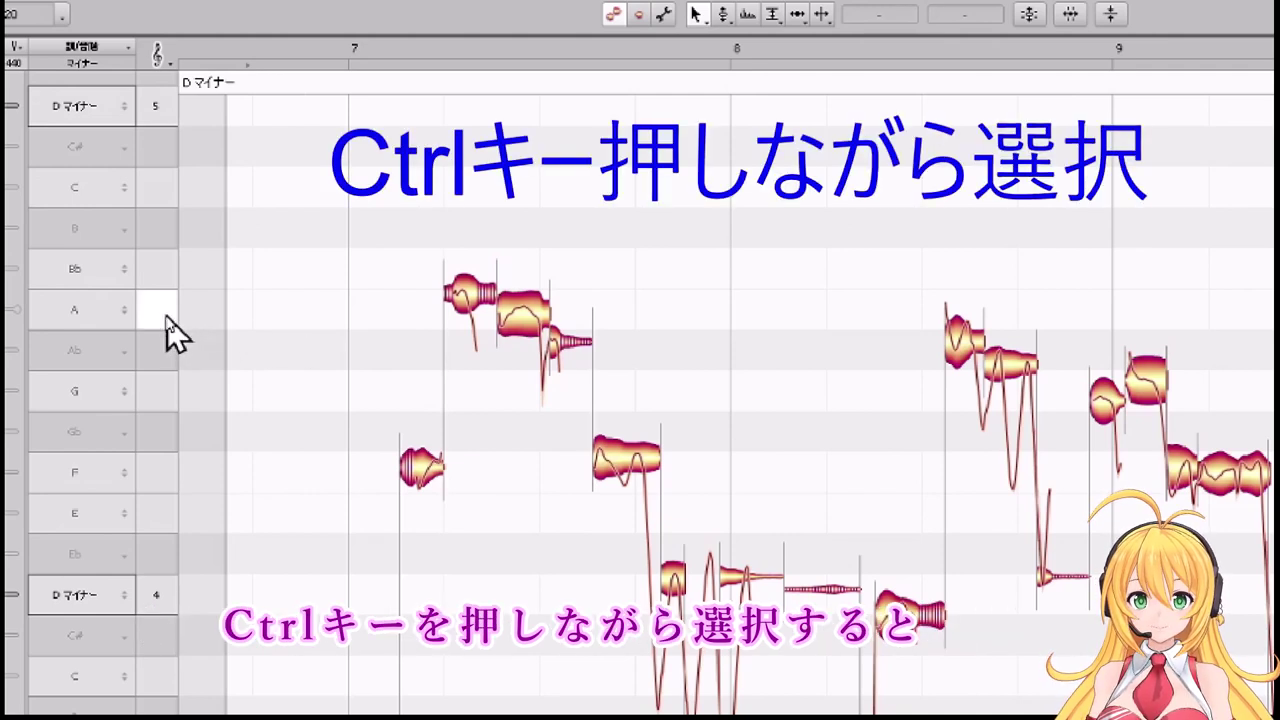
left_click(167, 402, "ctrl")
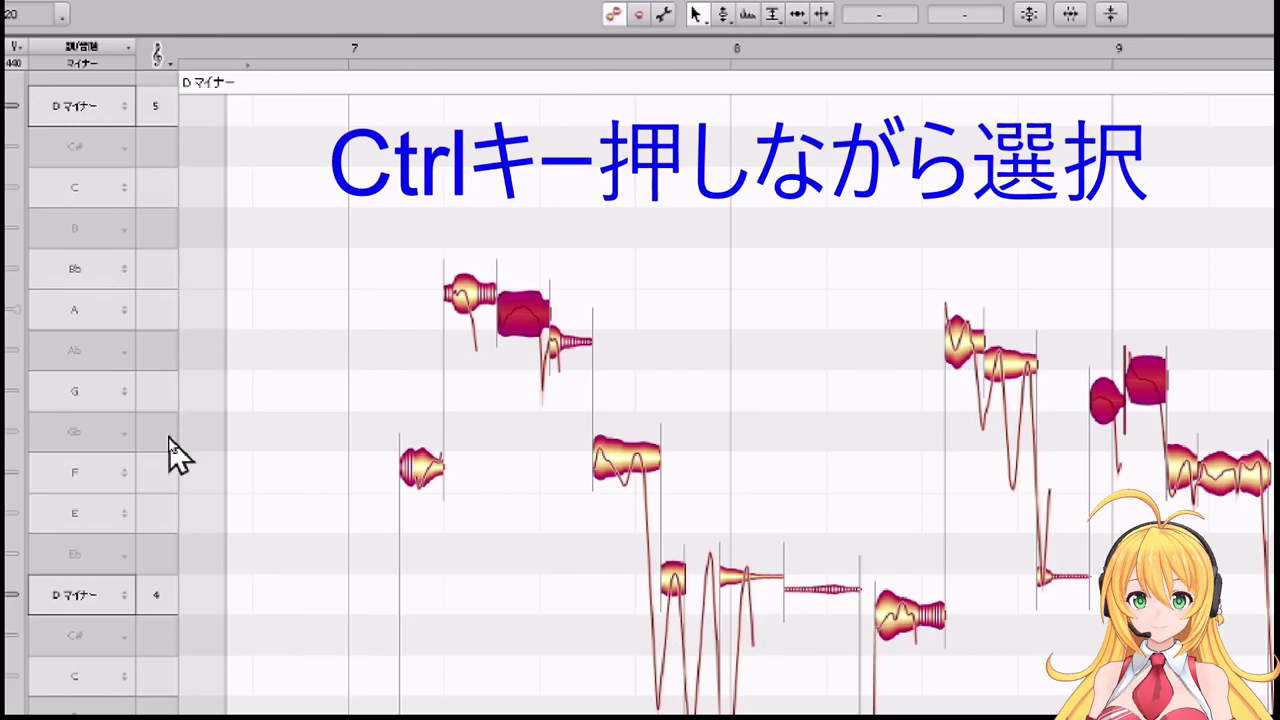
left_click(169, 440, "ctrl")
left_click(168, 472, "ctrl")
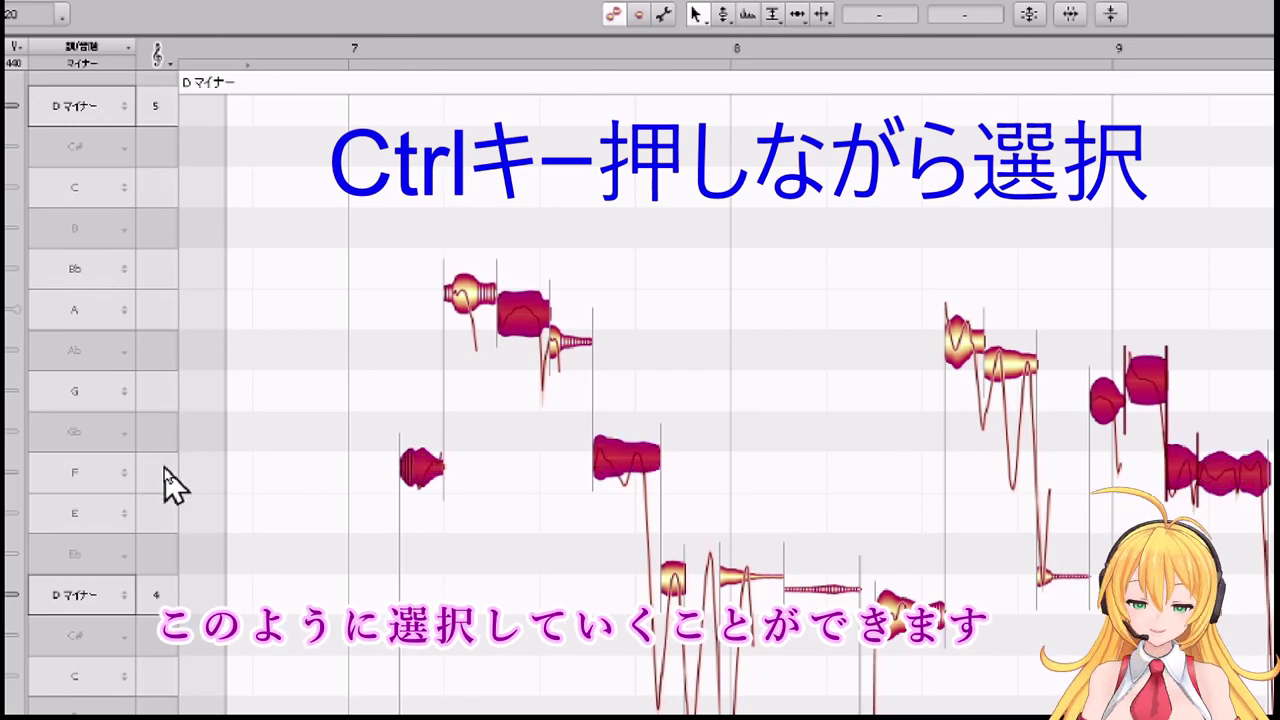
left_click(486, 402)
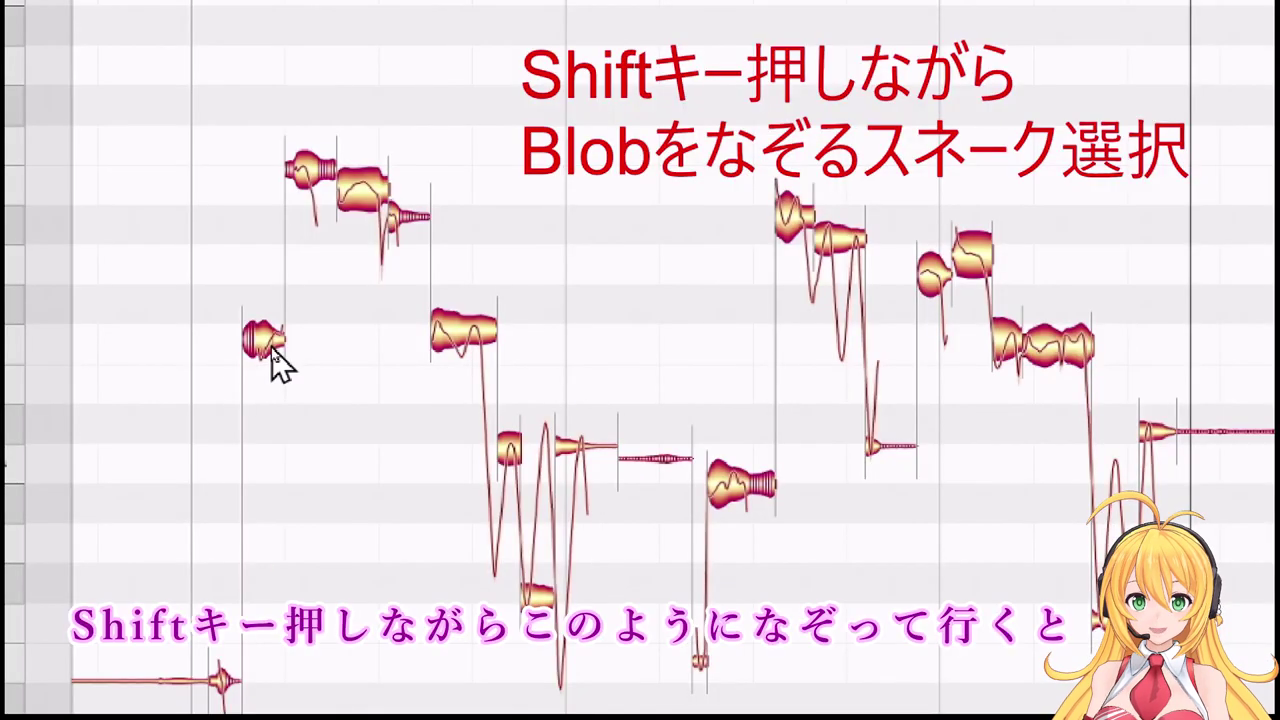
Snake-select blobs along the melody from the F4 blob just after bar 7 to past bar 9, and clear the selection
mouse_move(264, 342)
left_mouse_down()
mouse_move(283, 294)
mouse_move(293, 172)
mouse_move(383, 214)
mouse_move(423, 263)
mouse_move(449, 349)
mouse_move(472, 345)
mouse_move(523, 400)
mouse_move(509, 449)
mouse_move(604, 446)
mouse_move(714, 480)
mouse_move(815, 335)
mouse_move(1222, 357)
left_mouse_up()
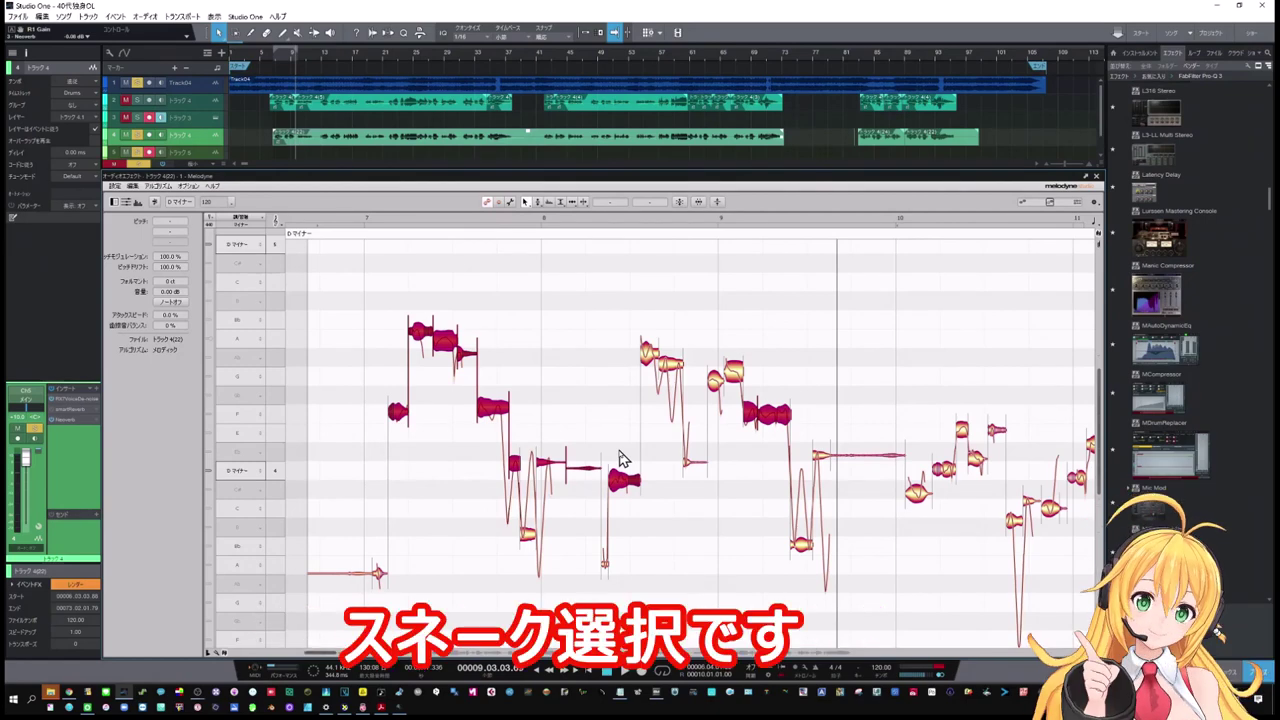
left_click(395, 297)
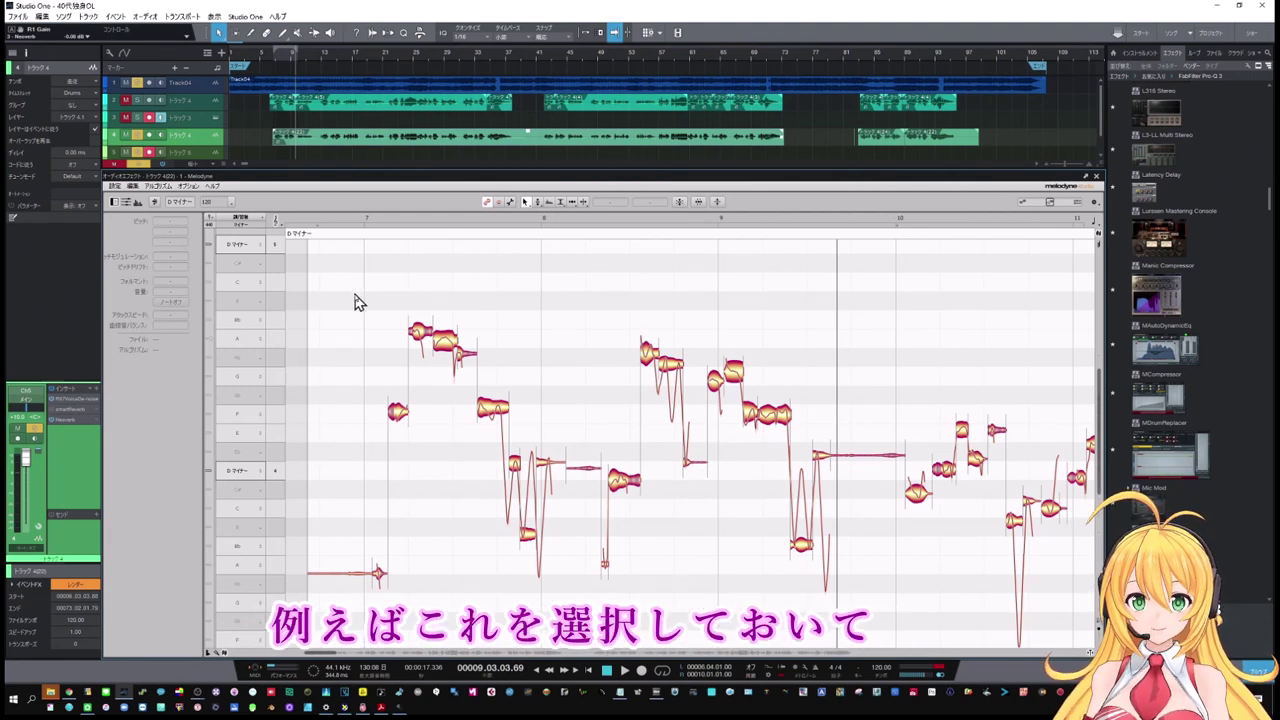
Snap the five blobs between bars 7 and 8 to their nearest pitches and undo the correction
left_click_drag(357, 294, 531, 432)
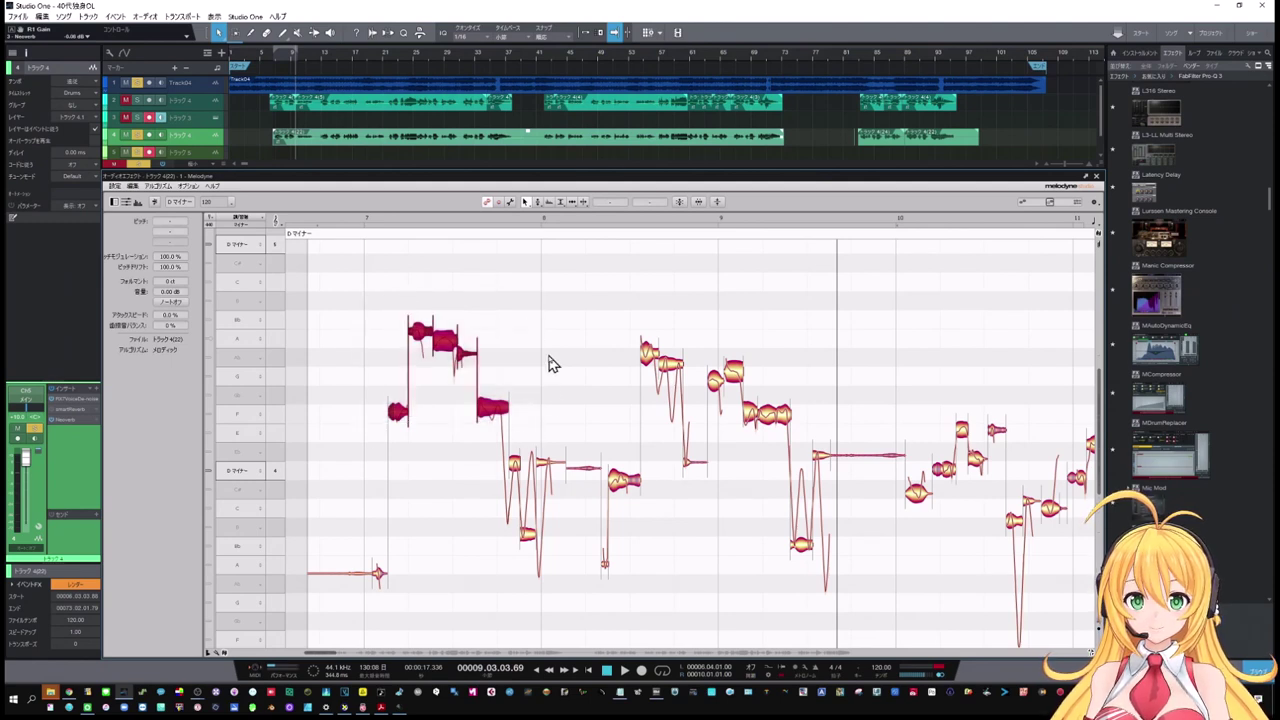
double_click(492, 408)
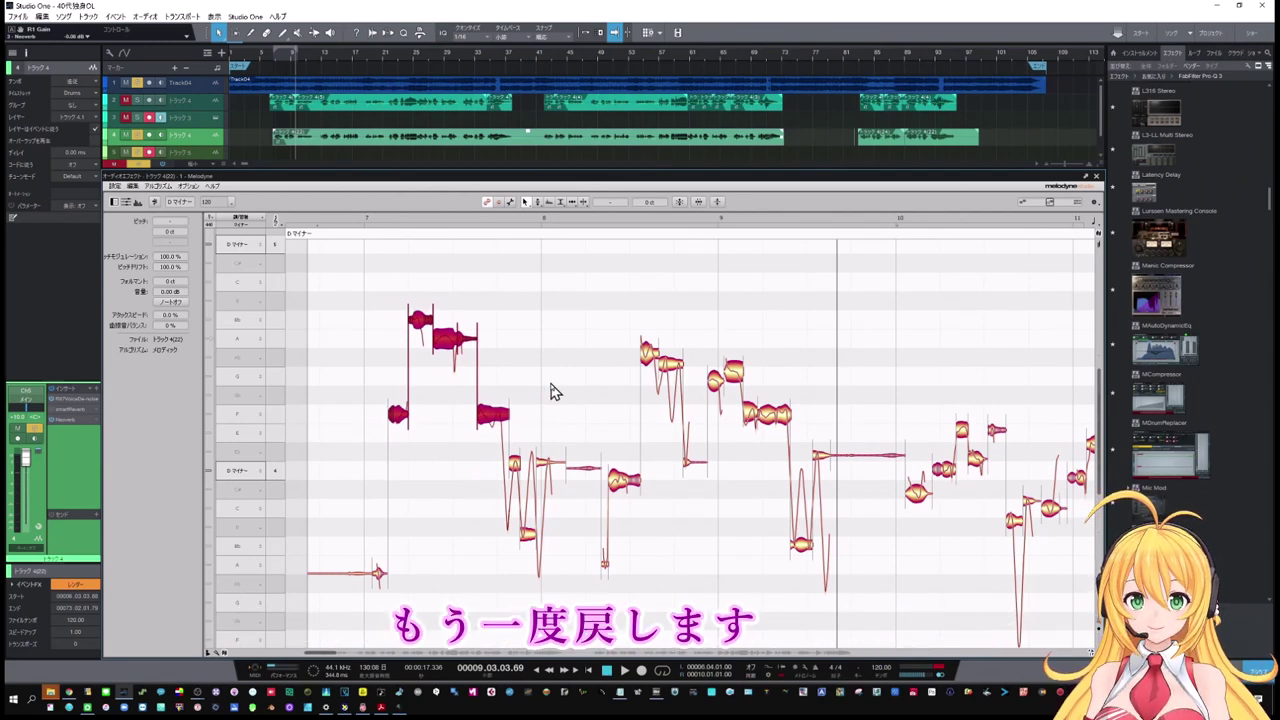
key("ctrl+z")
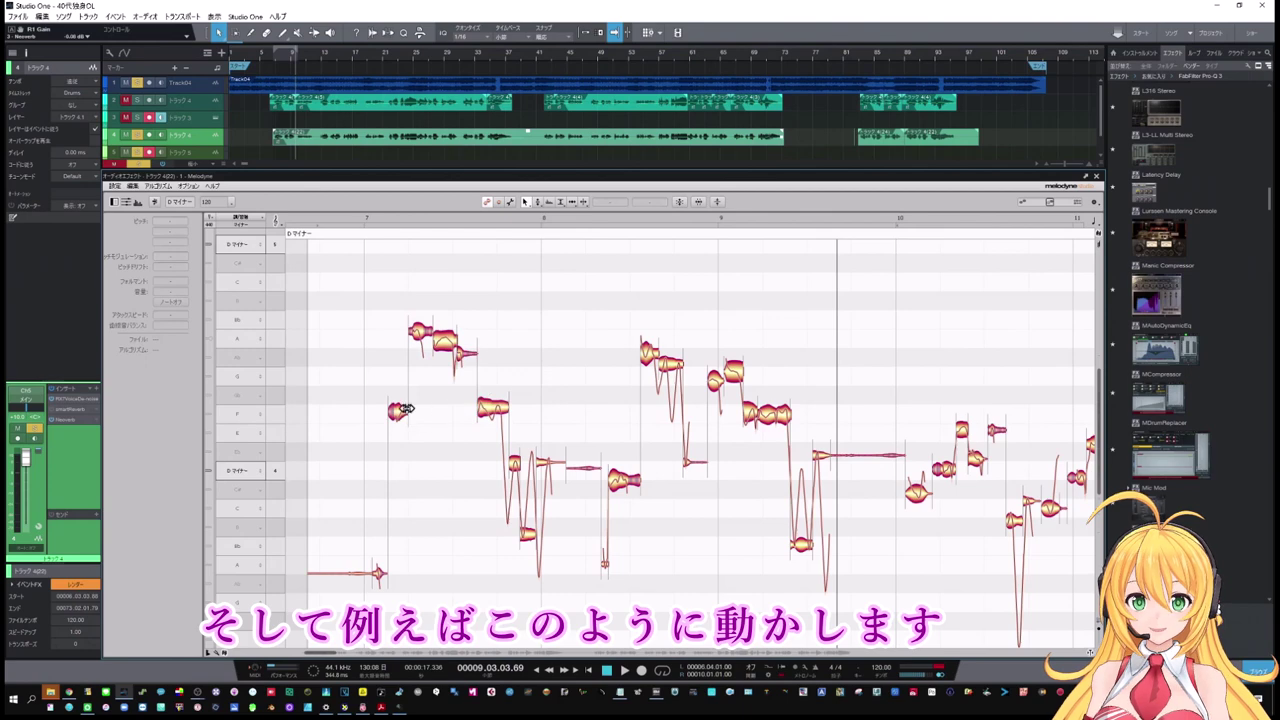
Try shifting the F4 blob after bar 7 with key snap, set pitch snapping to スナップなし, and move it freely
left_click_drag(403, 420, 405, 397)
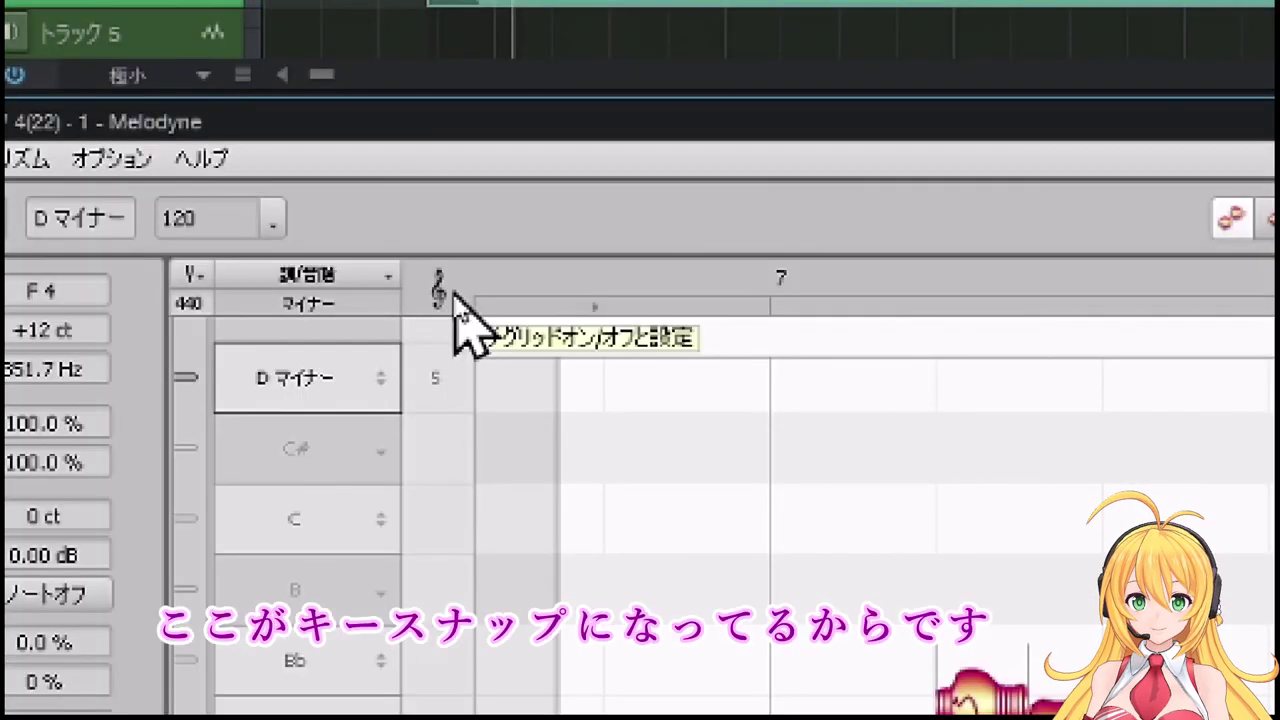
left_click(279, 220)
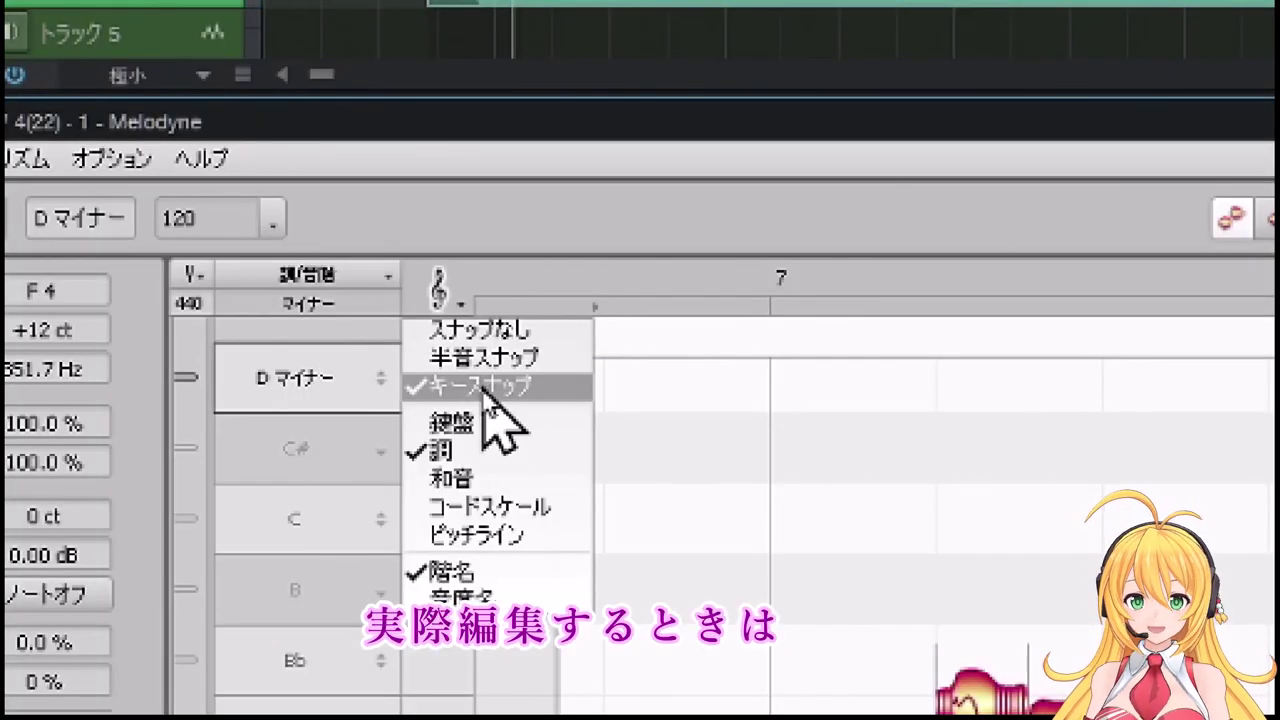
left_click(483, 336)
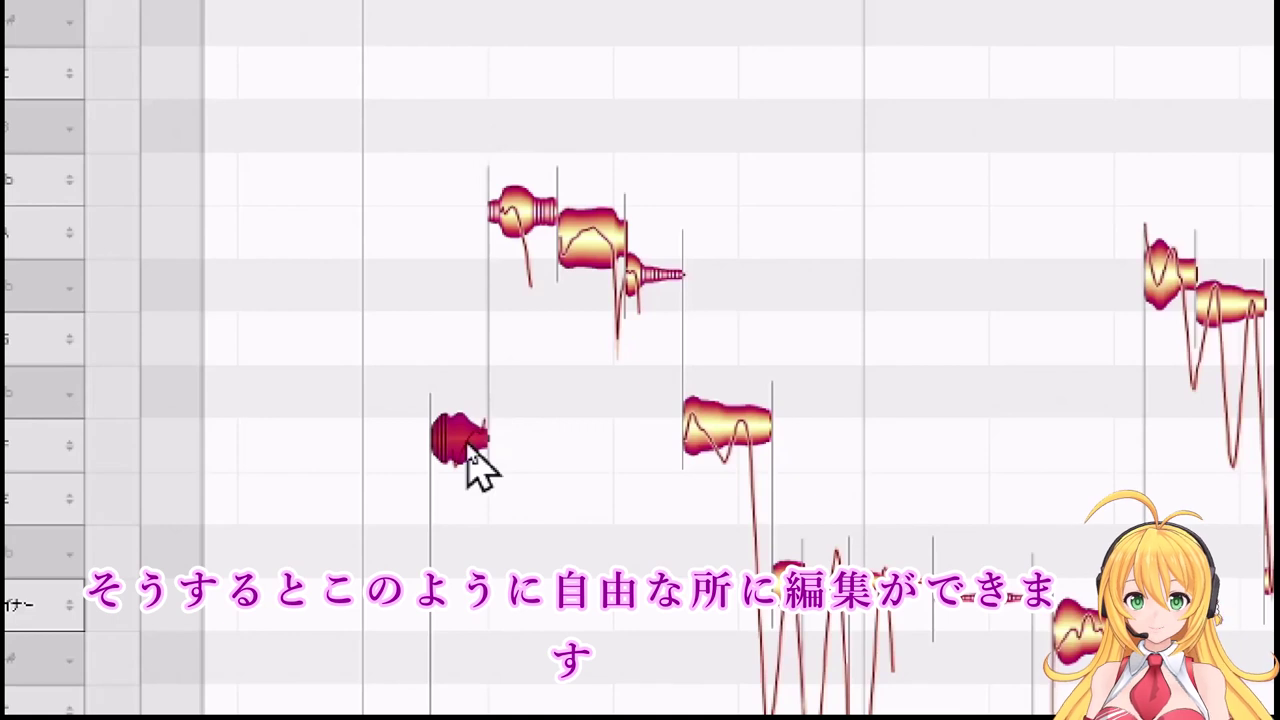
mouse_move(468, 455)
left_mouse_down()
mouse_move(478, 403)
mouse_move(486, 441)
left_mouse_up()
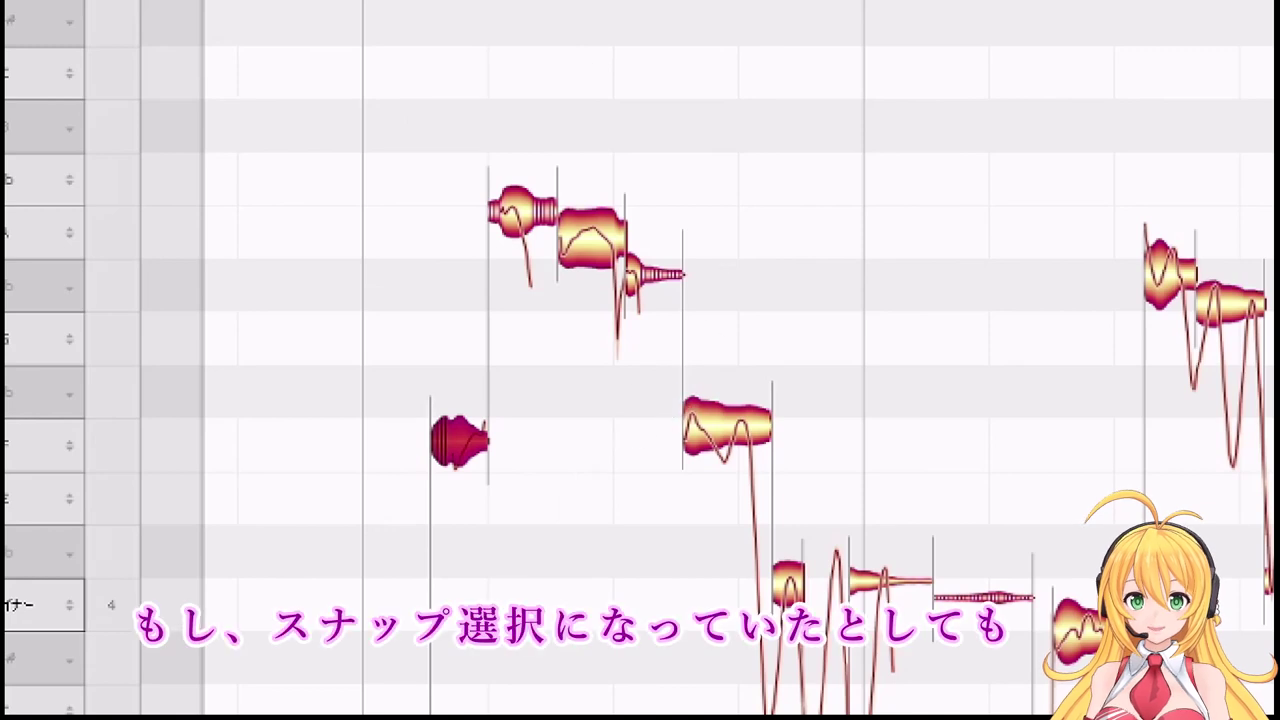
Turn pitch snapping back on and shift the F4 blob after bar 7 freely by overriding the snap
left_click(112, 1)
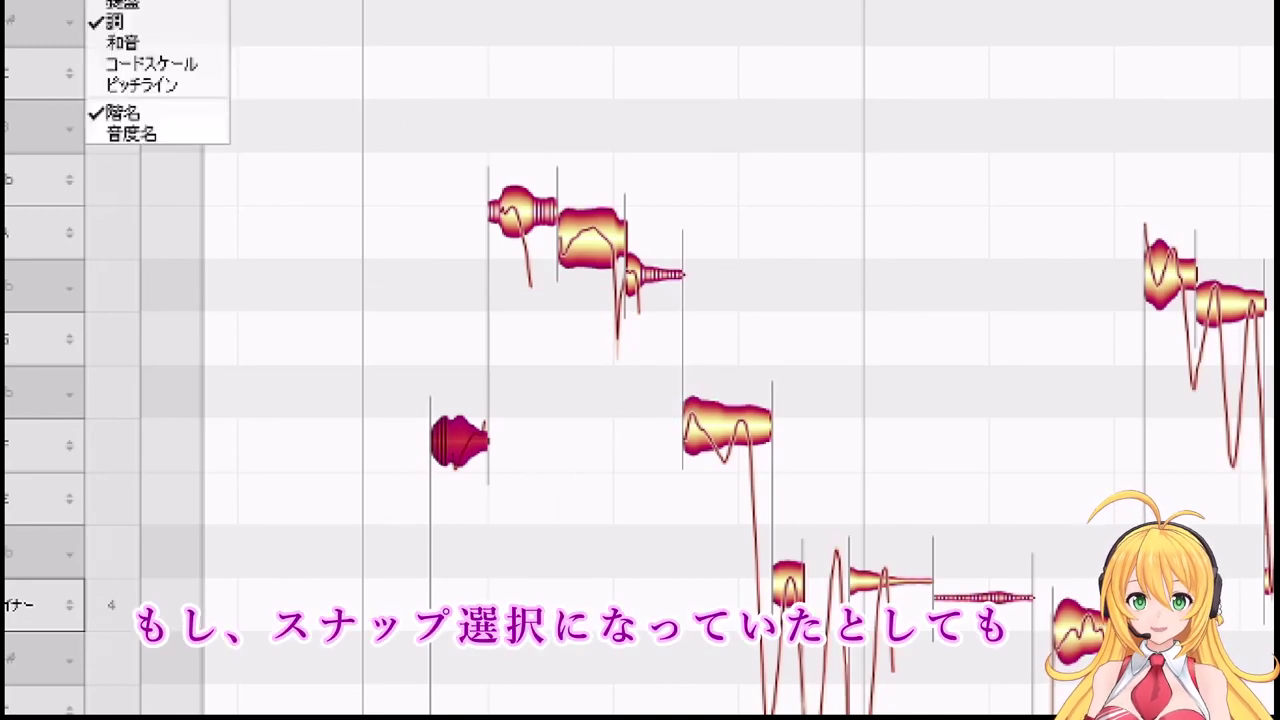
left_click(157, 1)
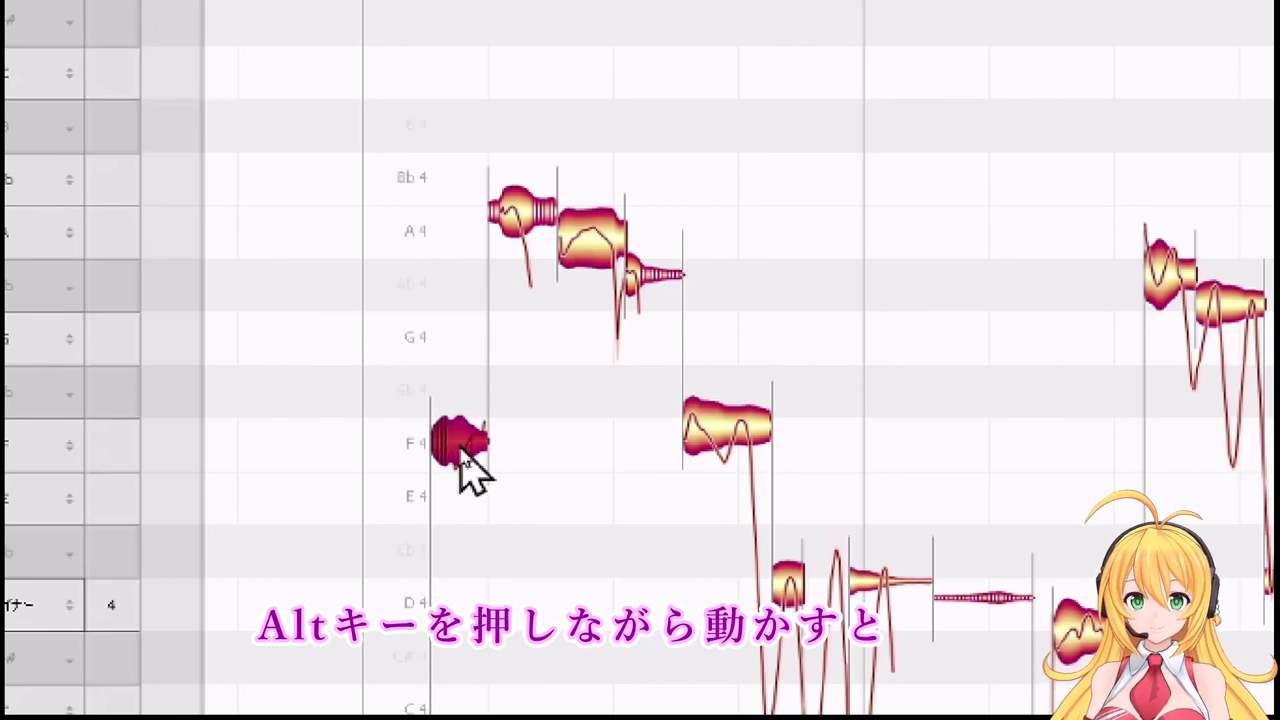
left_click_drag(460, 449, 476, 472)
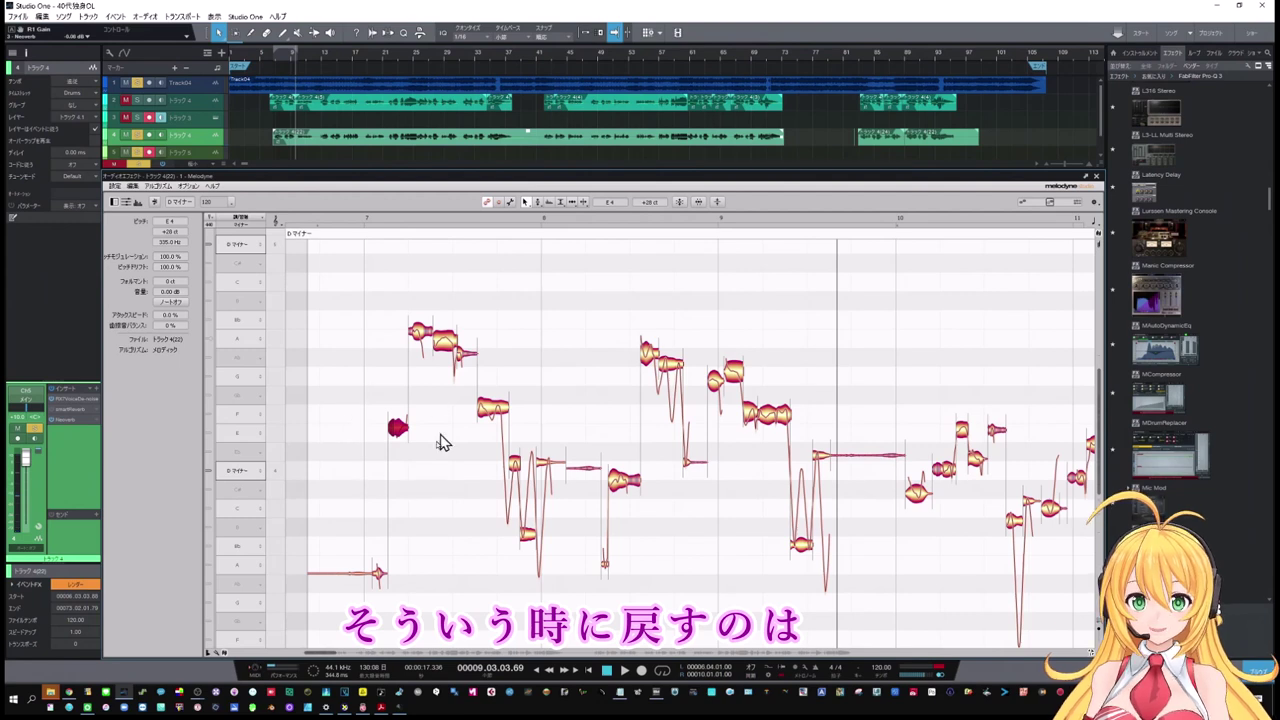
Reset the blobs just after bar 7 to their original values and briefly compare with the unedited version
left_click_drag(370, 305, 460, 456)
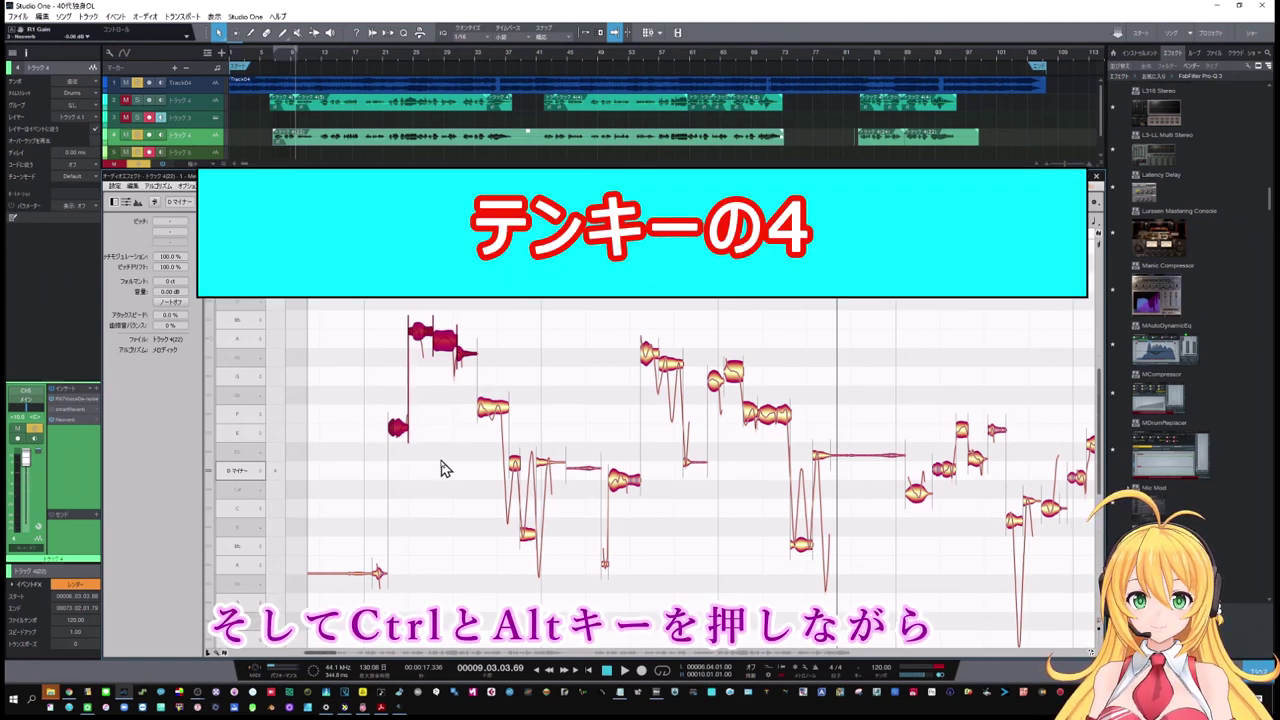
key("KP_4")
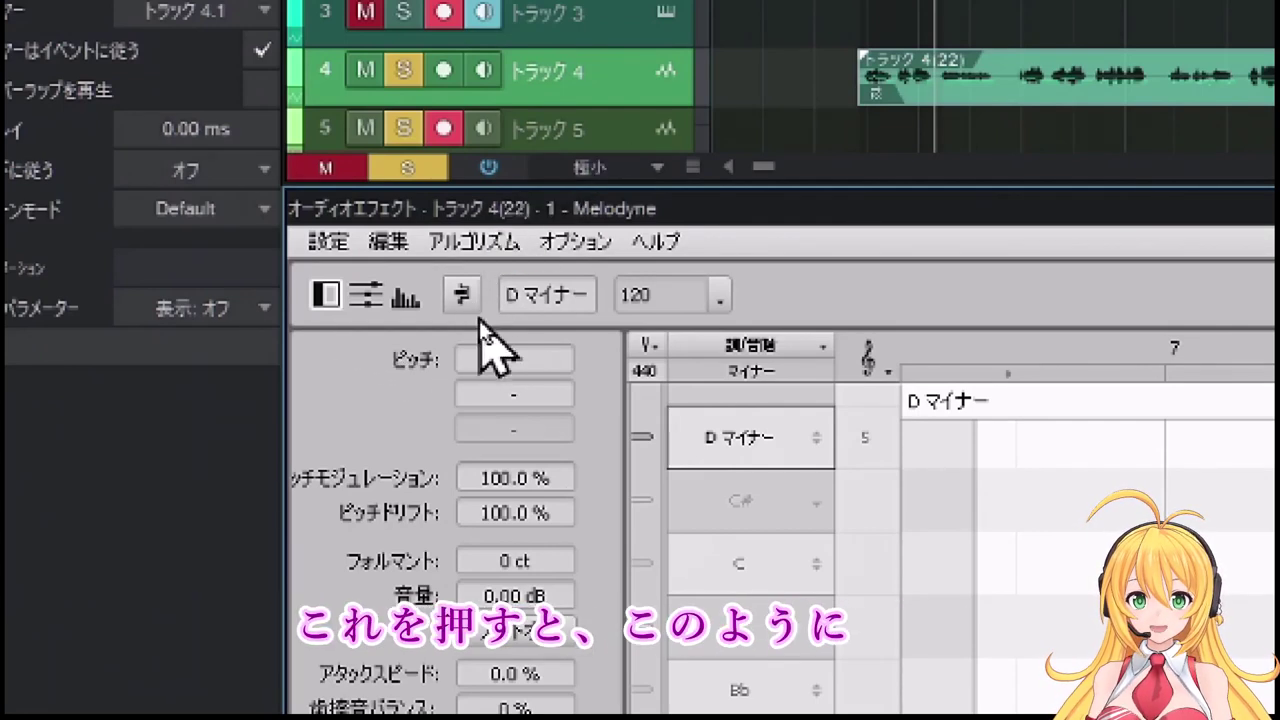
left_click(463, 294)
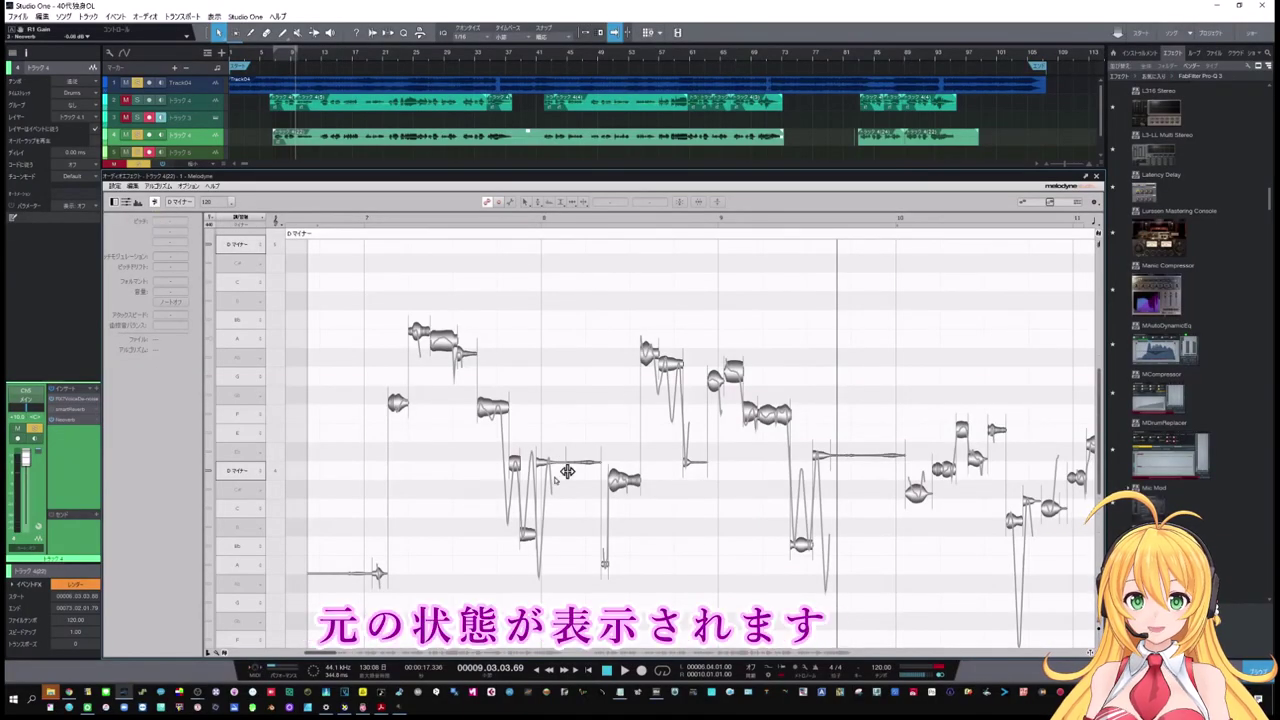
left_click(155, 203)
Lower the five blobs between bars 7 and 8 by about a semitone and compare them with the unedited version
left_click_drag(338, 268, 466, 434)
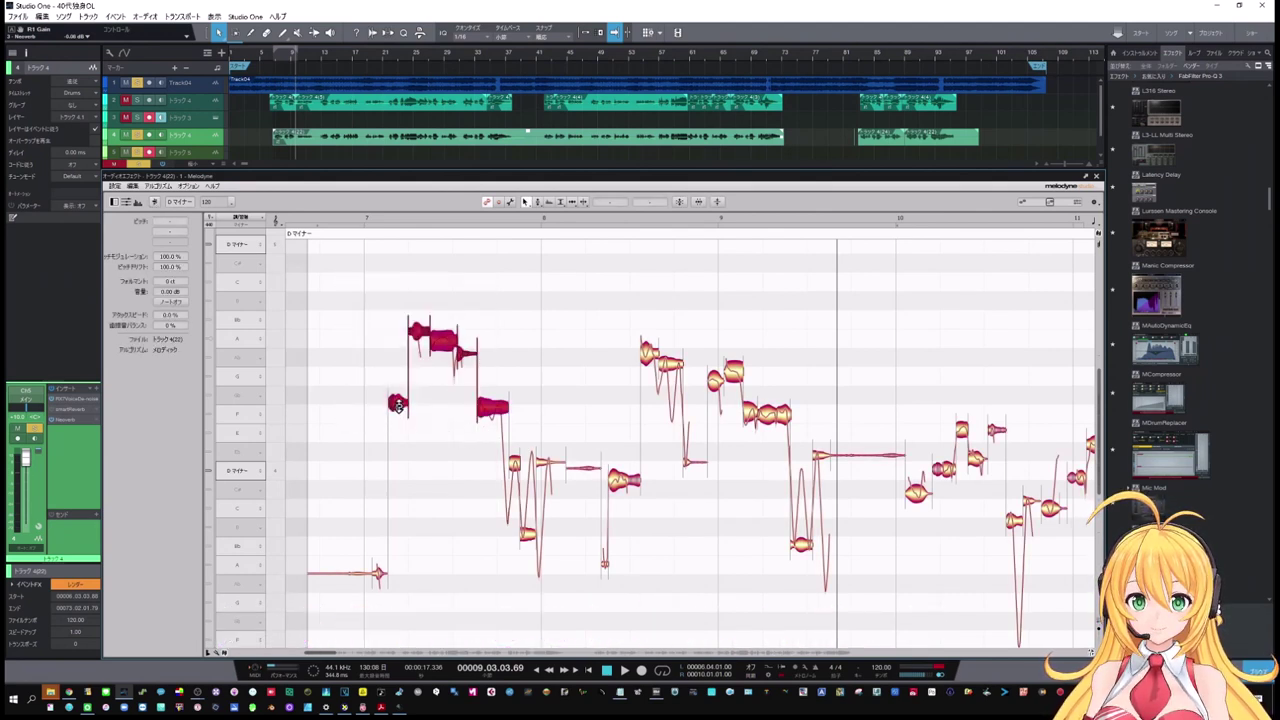
left_click_drag(397, 404, 397, 418)
left_click(388, 376)
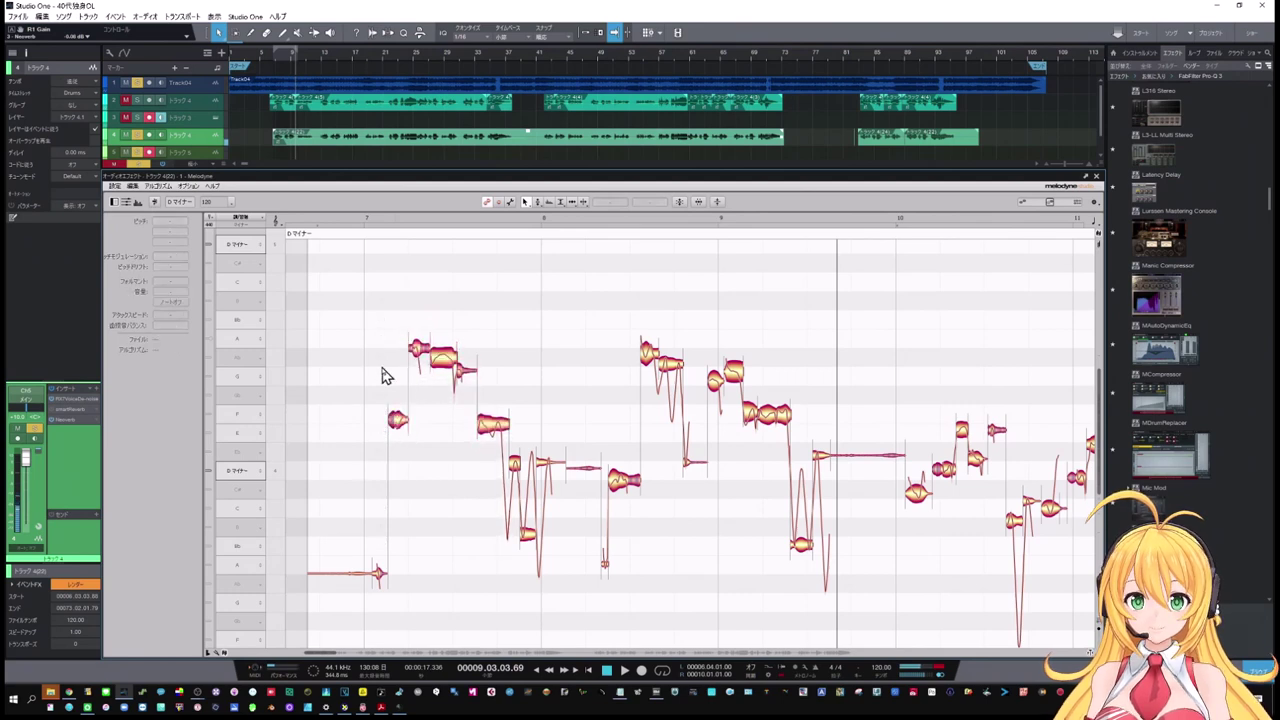
left_click(155, 203)
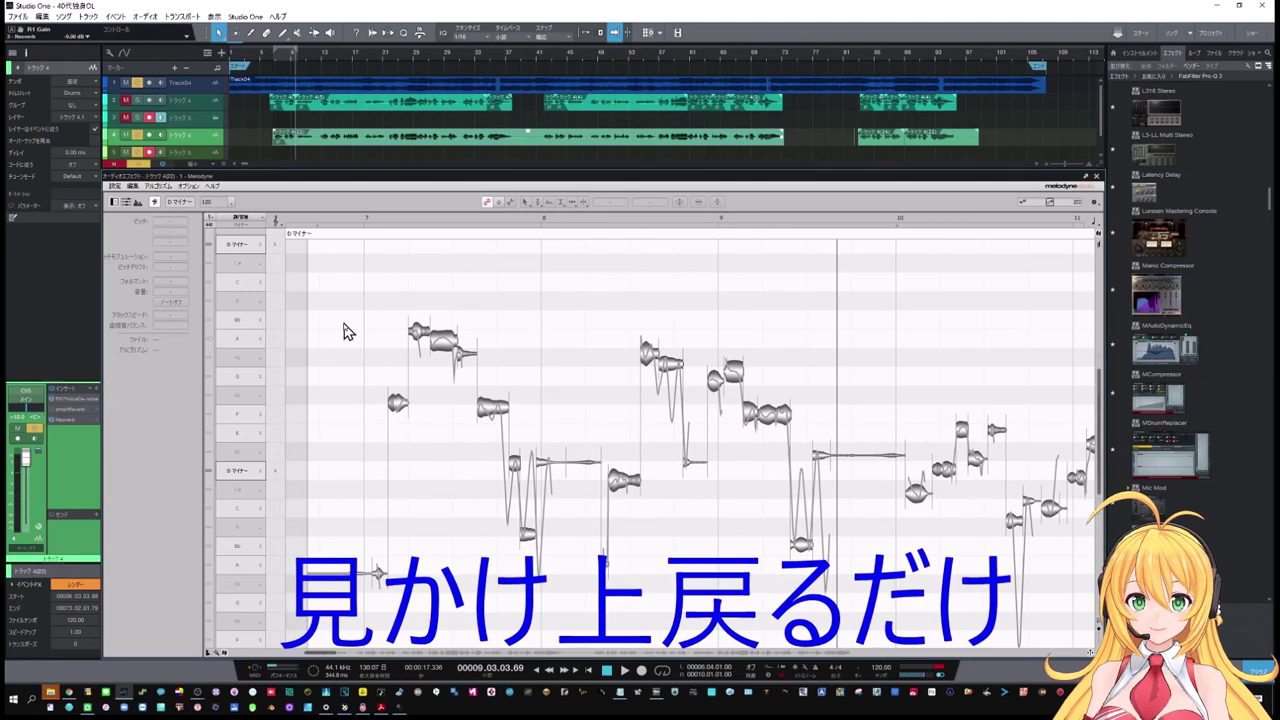
Reset all edits on the five blobs between bars 7 and 8 to their original values and clear the selection
key("ctrl+alt+4")
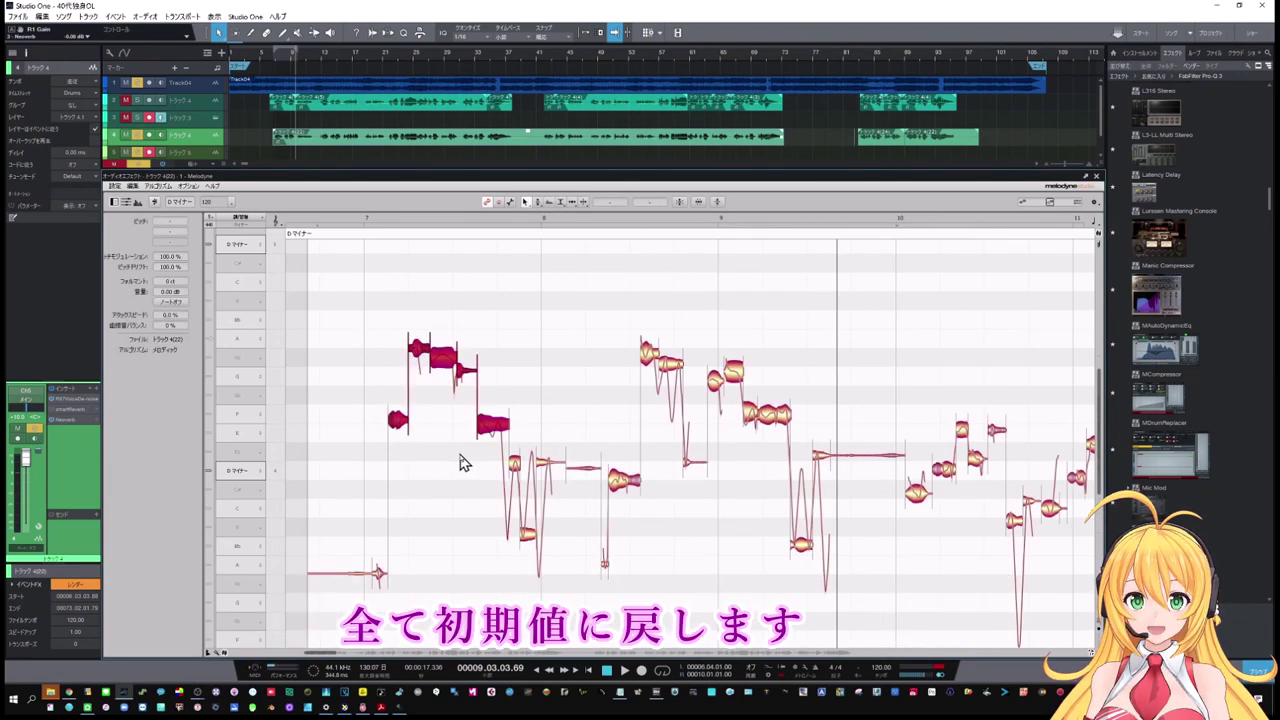
key("ctrl+alt+4")
left_click(415, 460)
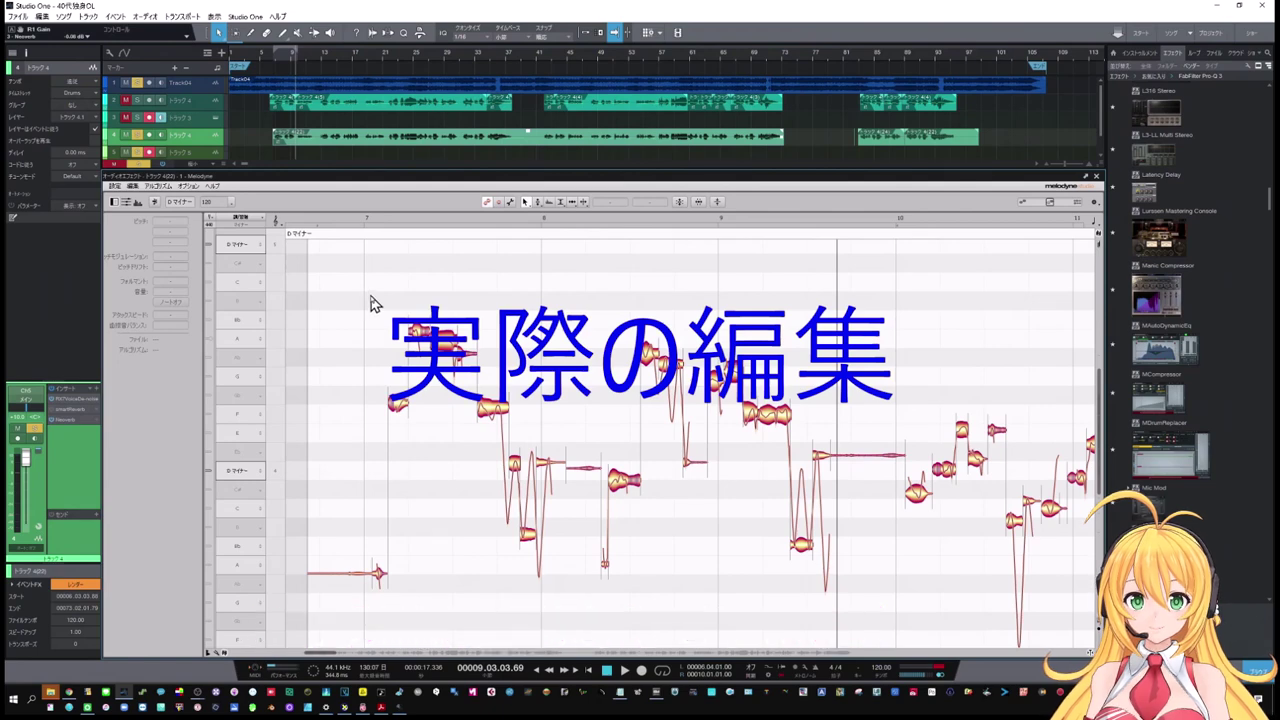
Stop playback, lower the first of the three high blobs after bar 7 to A4, and raise the third to A4
key("space")
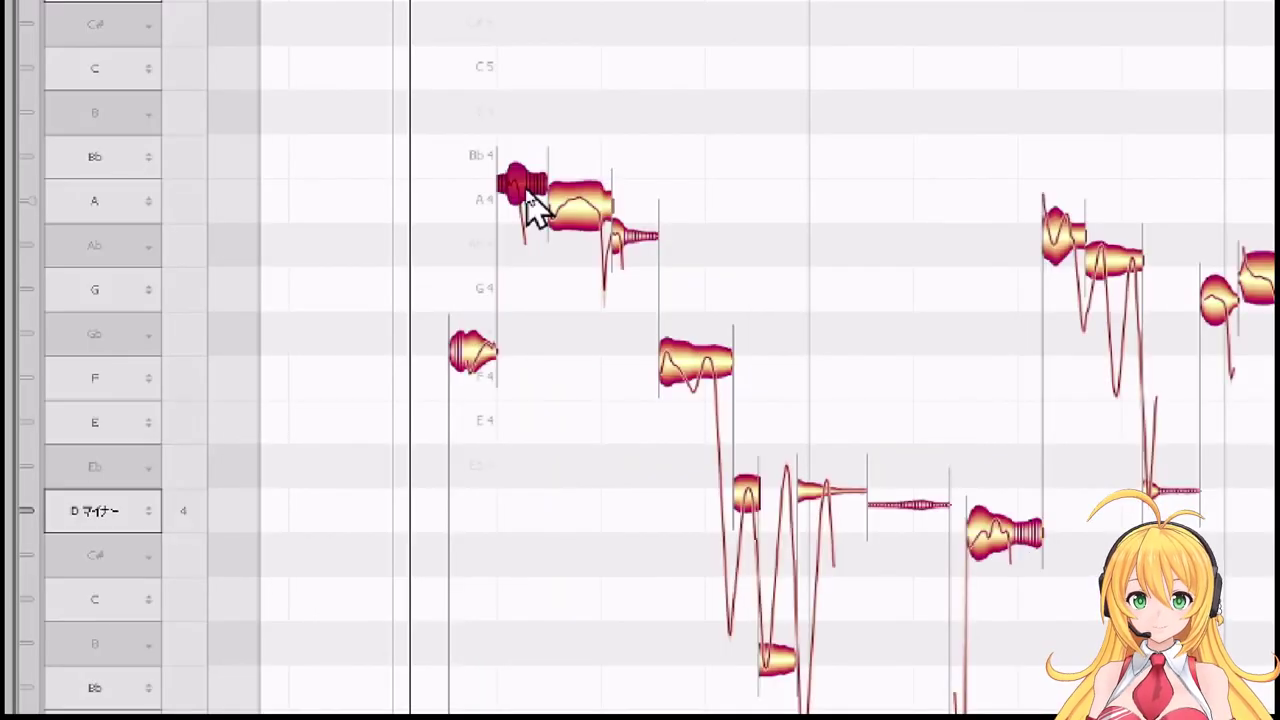
left_click_drag(528, 193, 537, 203)
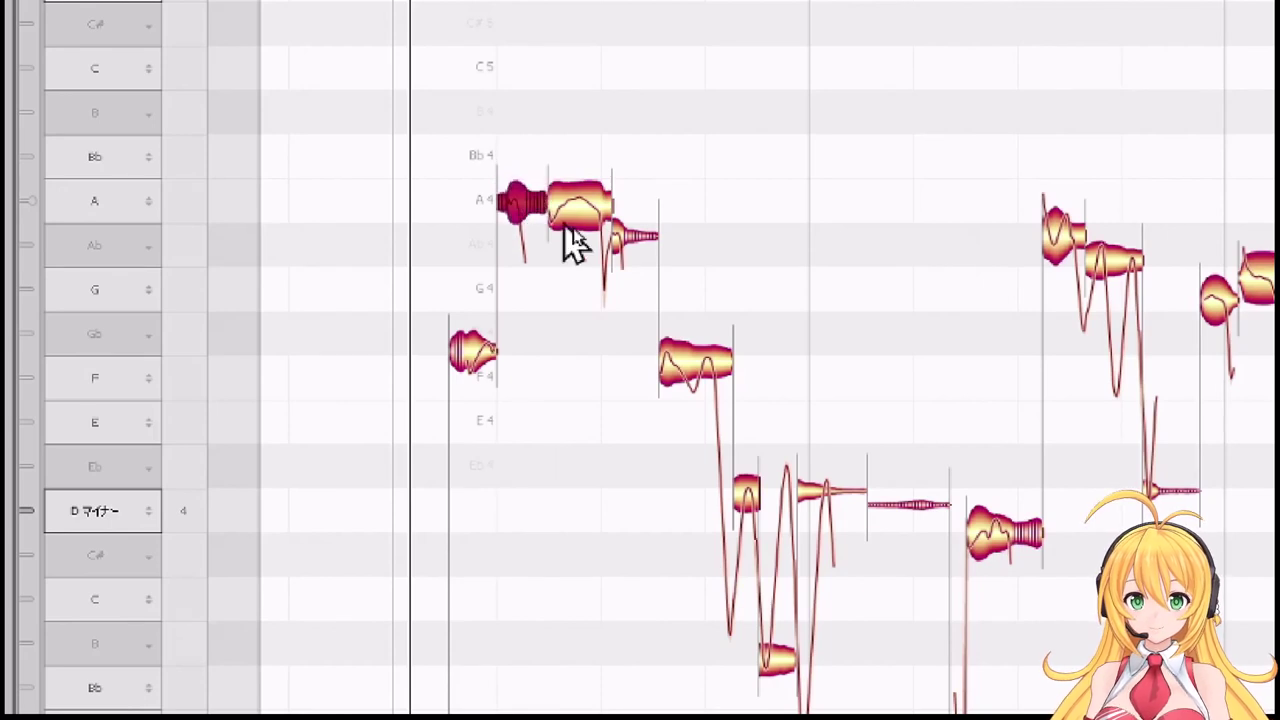
left_click(640, 237)
left_click_drag(640, 237, 648, 213)
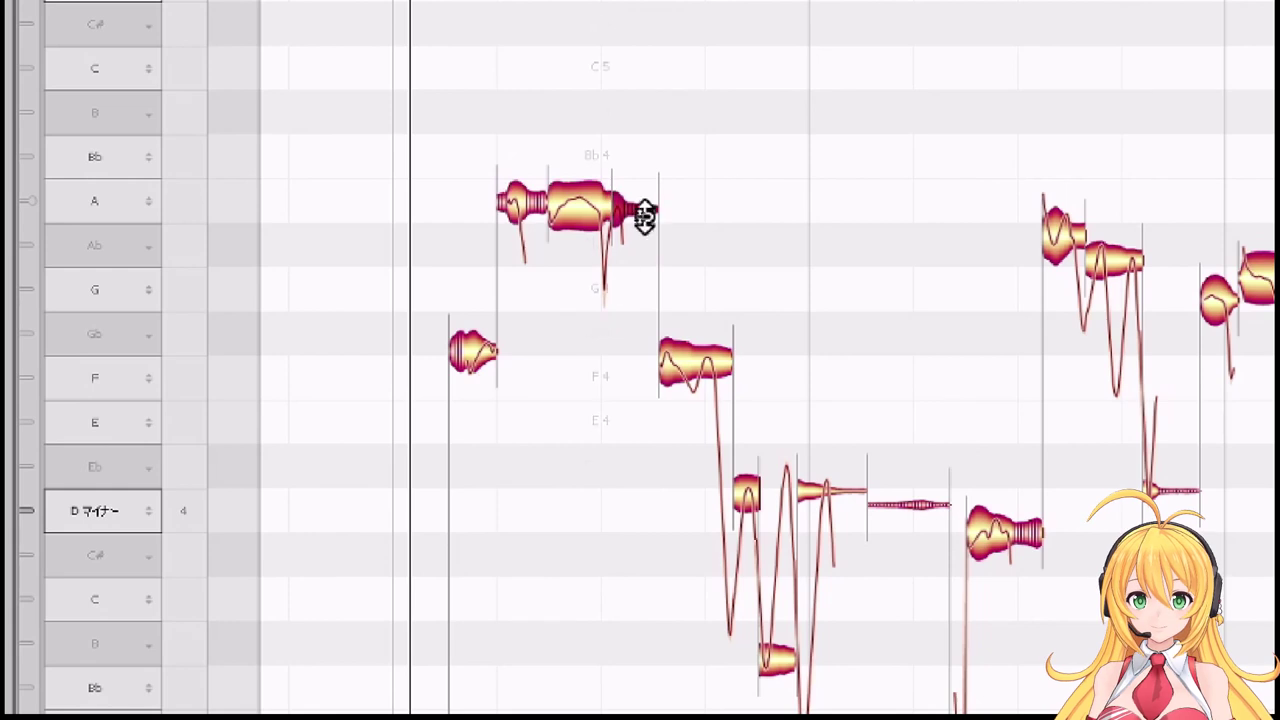
Lower the long blob before bar 8 and the short opening blob after bar 7 onto F4, and audition the correction
mouse_move(703, 380)
left_mouse_down()
mouse_move(686, 369)
mouse_move(714, 371)
left_mouse_up()
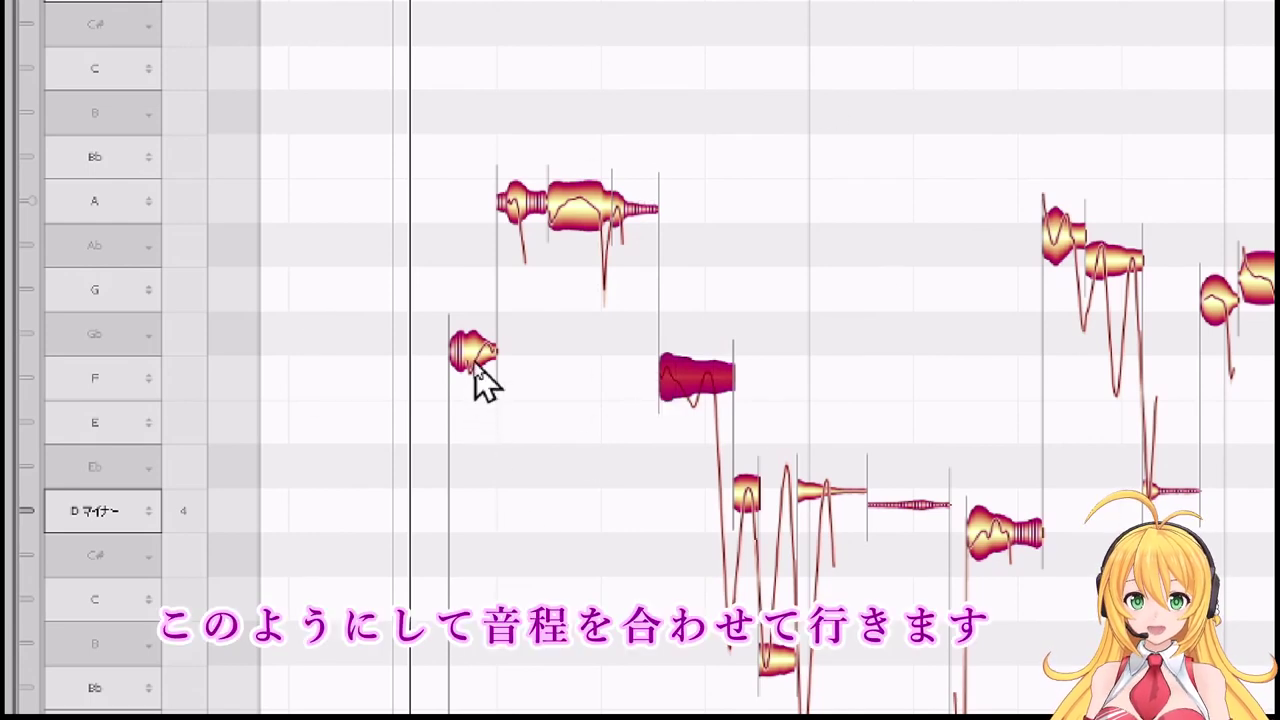
left_click_drag(472, 376, 484, 380)
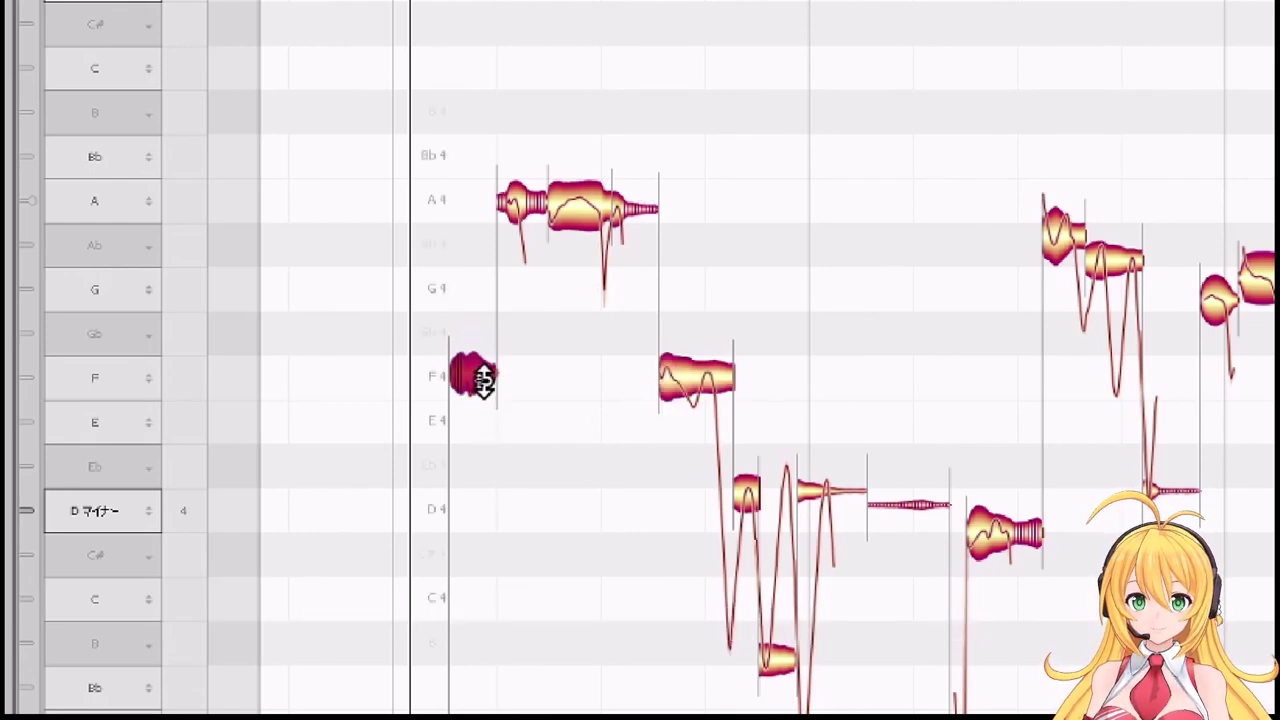
key("space")
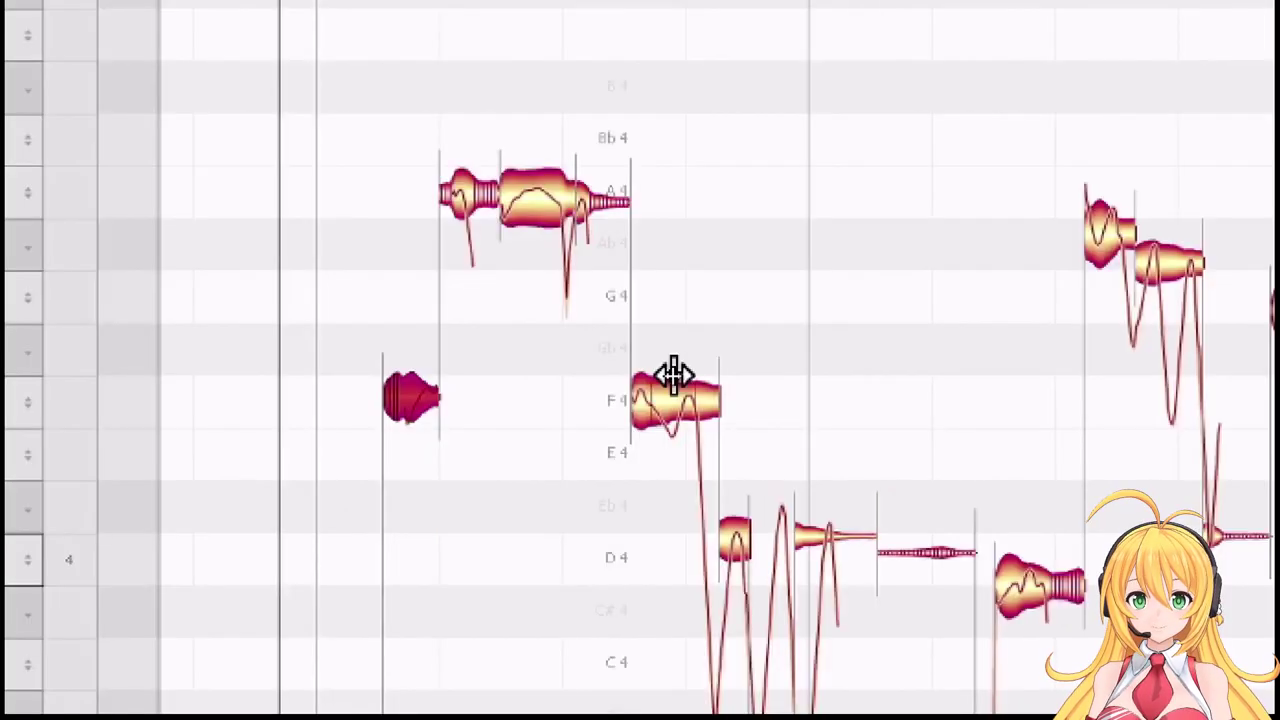
Split the long F4 blob before bar 8 in two and remove the separation again
double_click(492, 405)
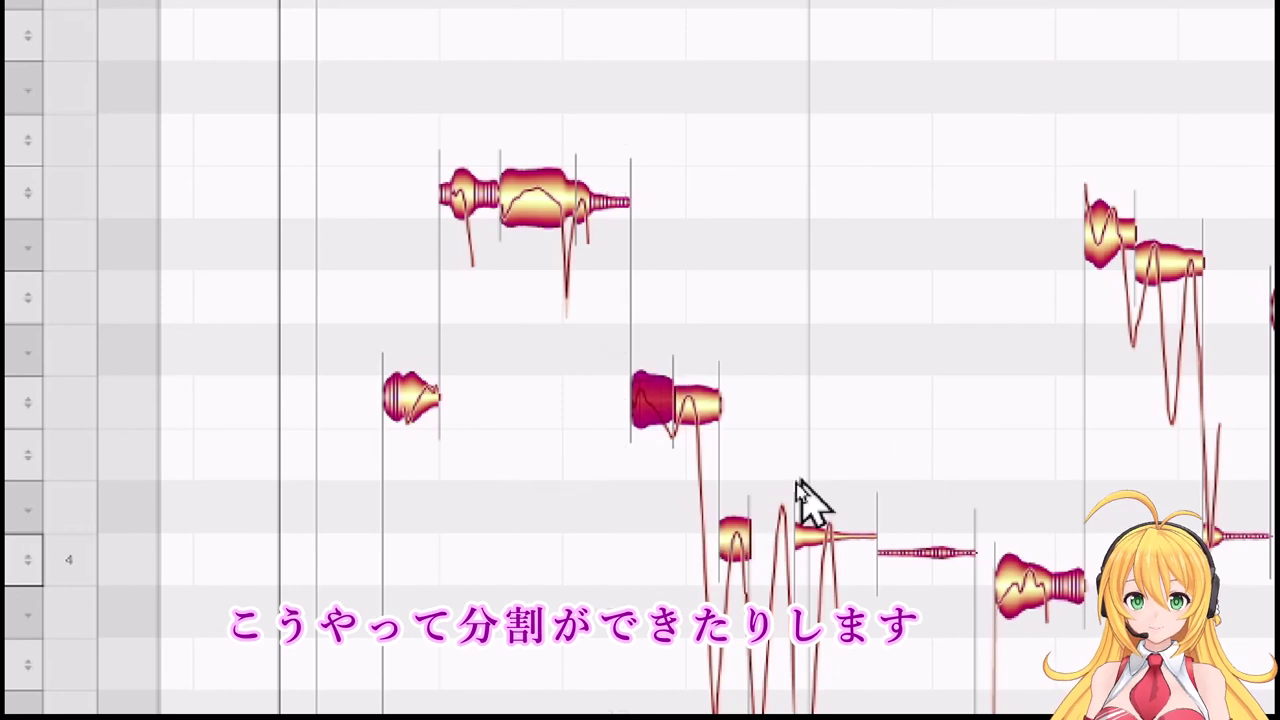
double_click(677, 375)
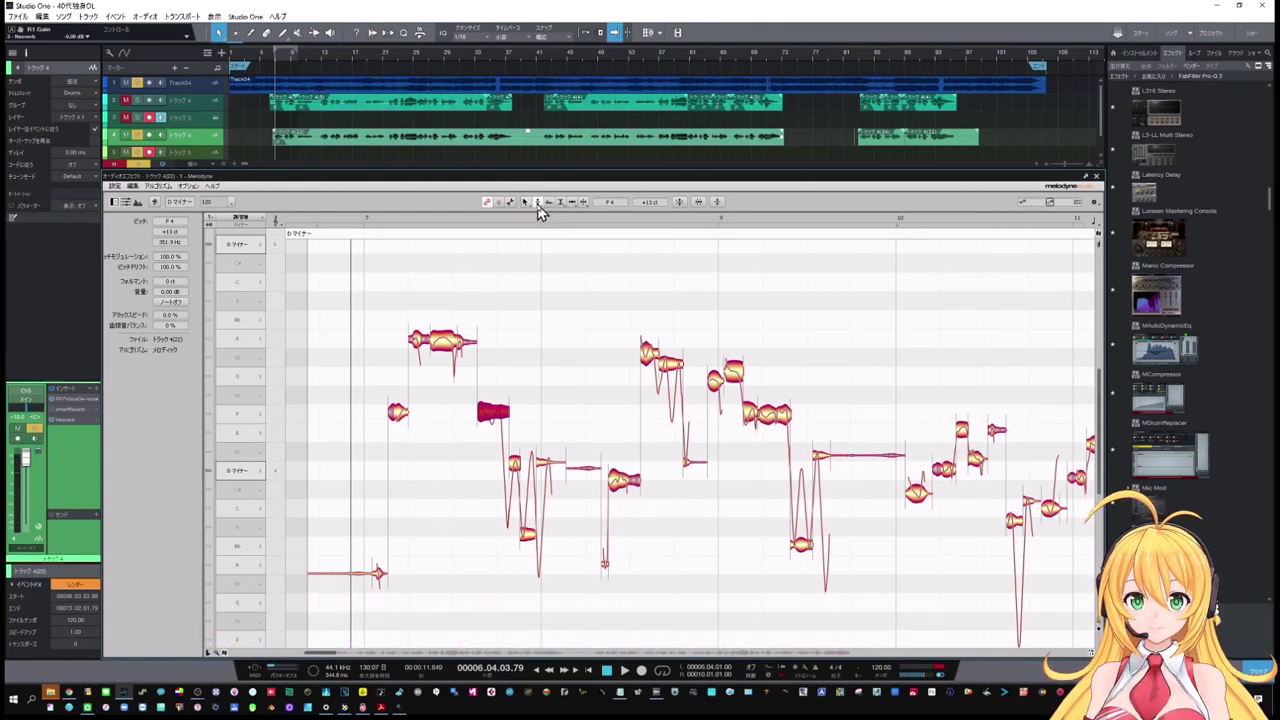
Fine-tune the middle A4 blob after bar 7 to +6 cents with the Pitch tool
left_click(538, 203)
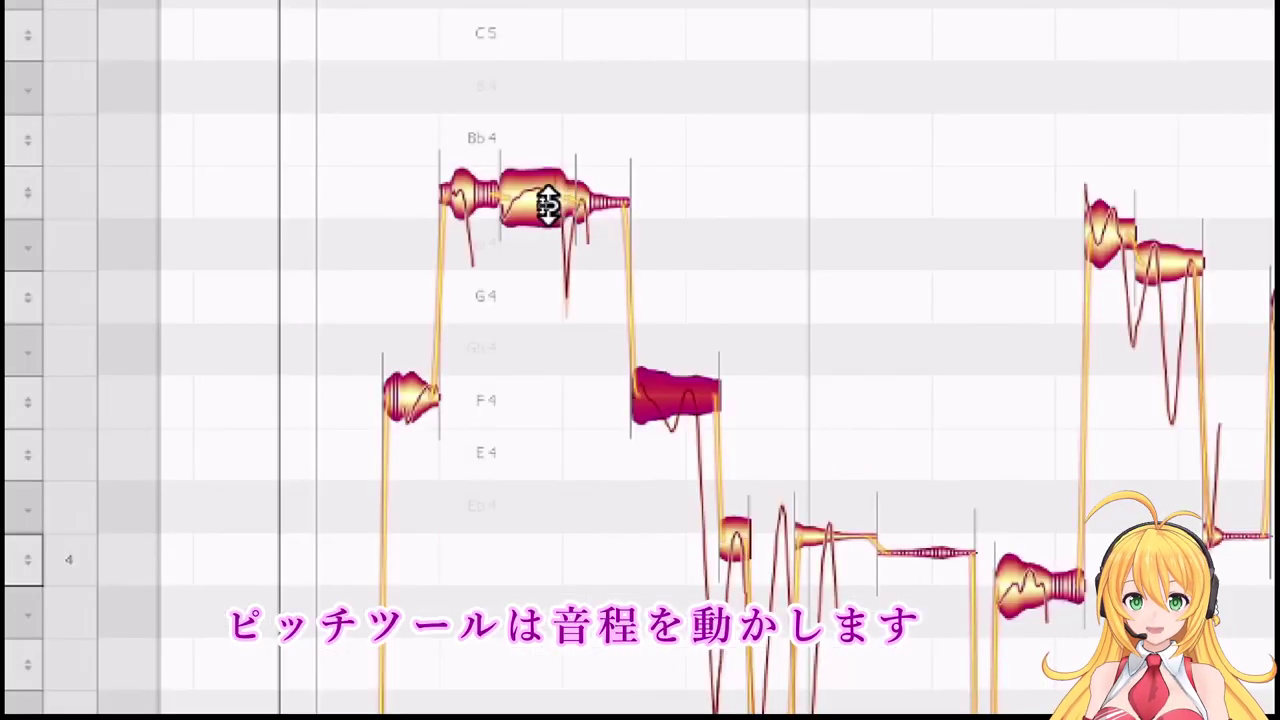
left_click(447, 340)
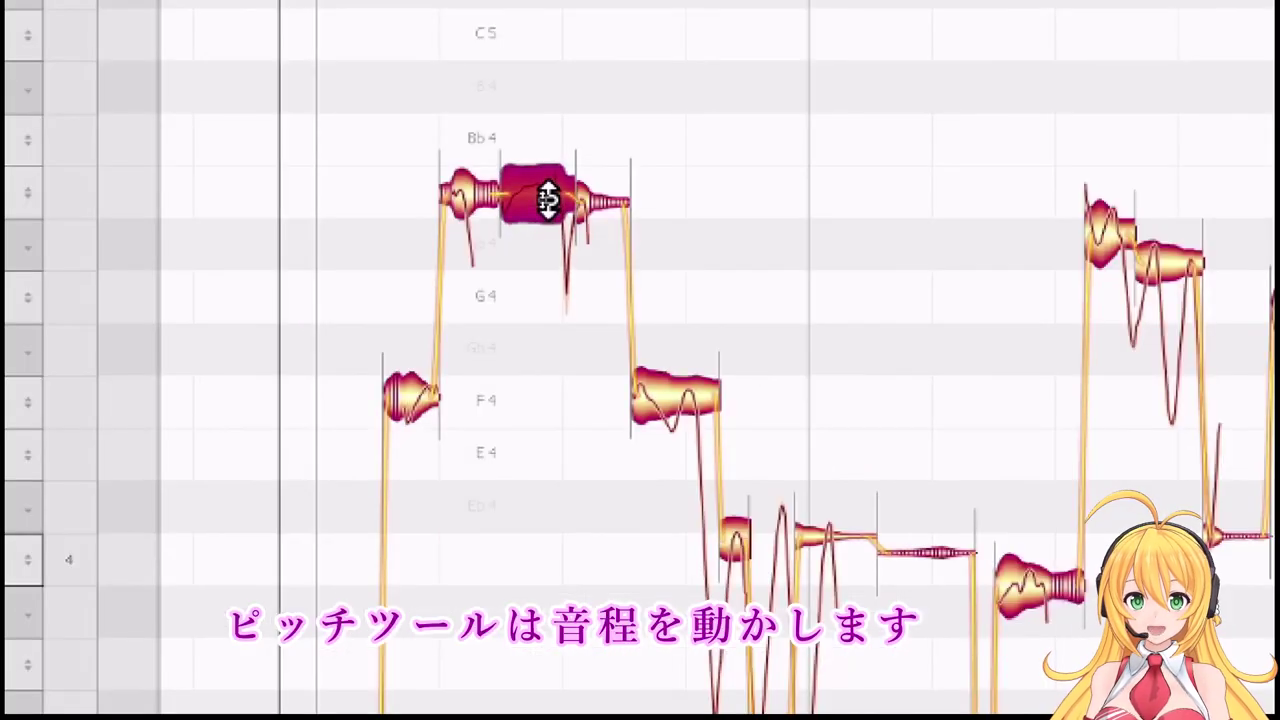
mouse_move(551, 190)
left_mouse_down()
mouse_move(552, 165)
mouse_move(554, 196)
left_mouse_up()
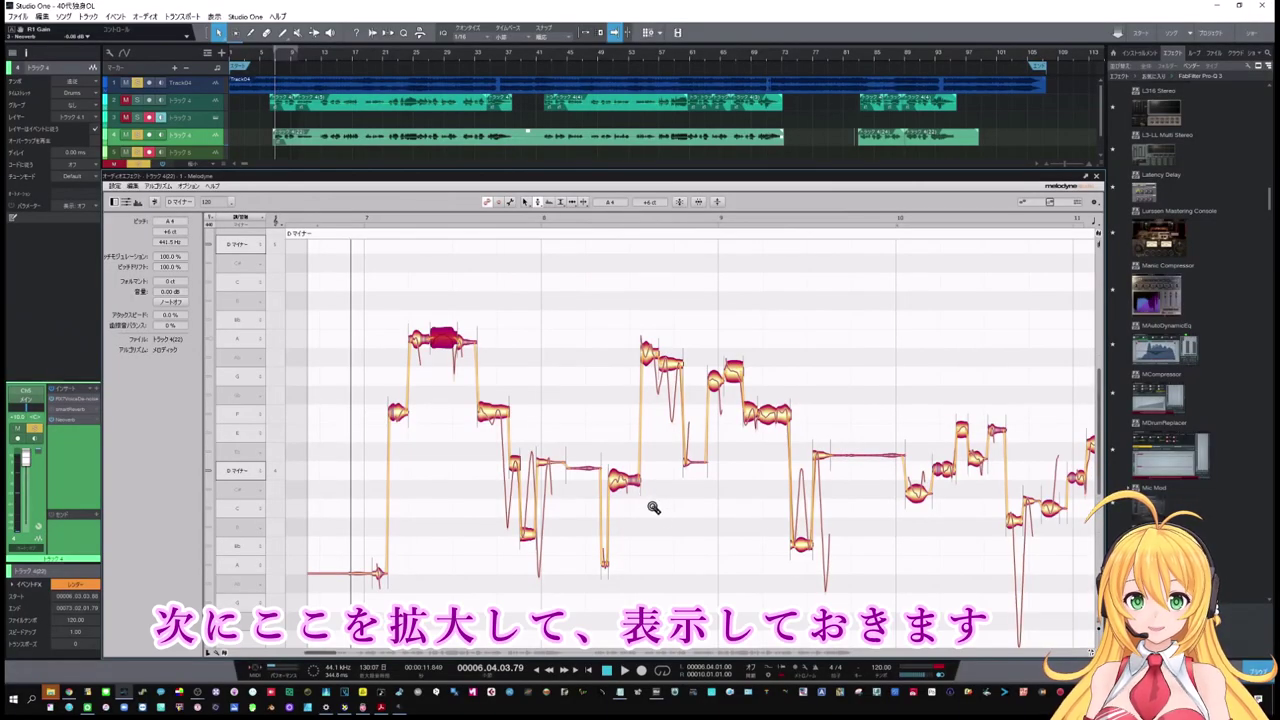
Exaggerate the vibrato of the D4 blob between bars 8 and 9 with the Pitch Modulation tool, and finish by flattening it
left_click_drag(618, 487, 794, 583)
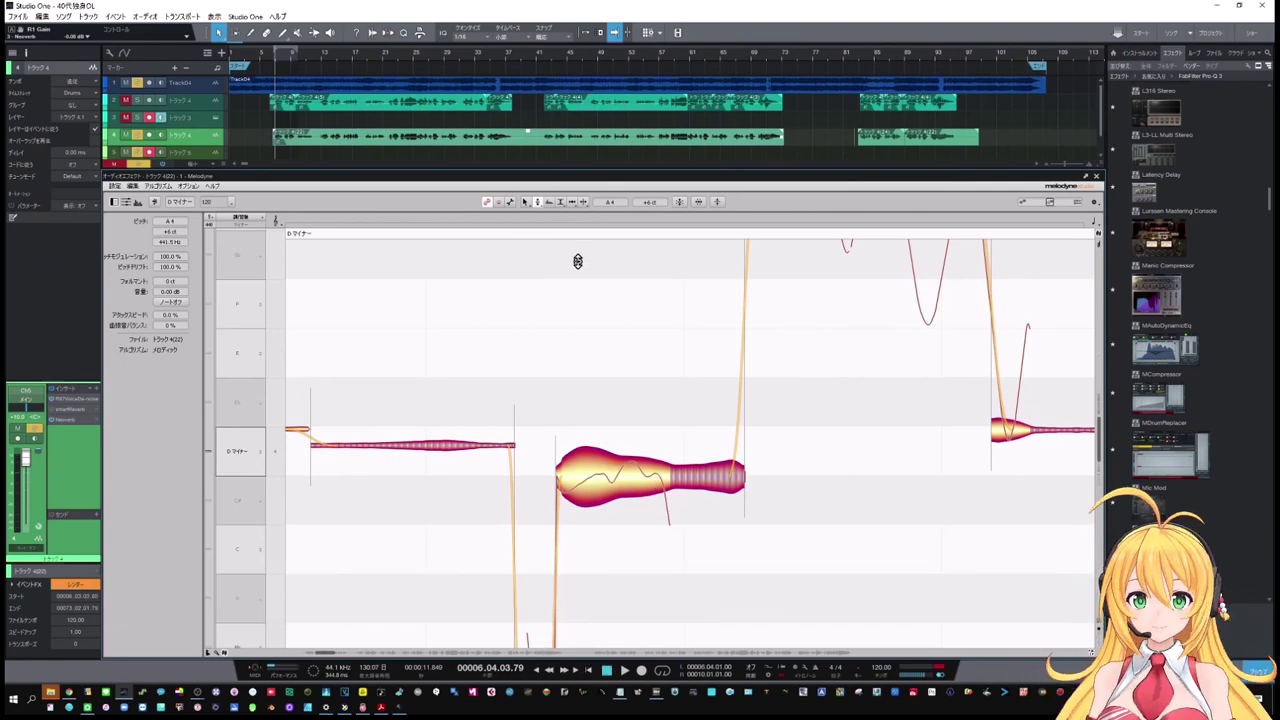
left_click(537, 205)
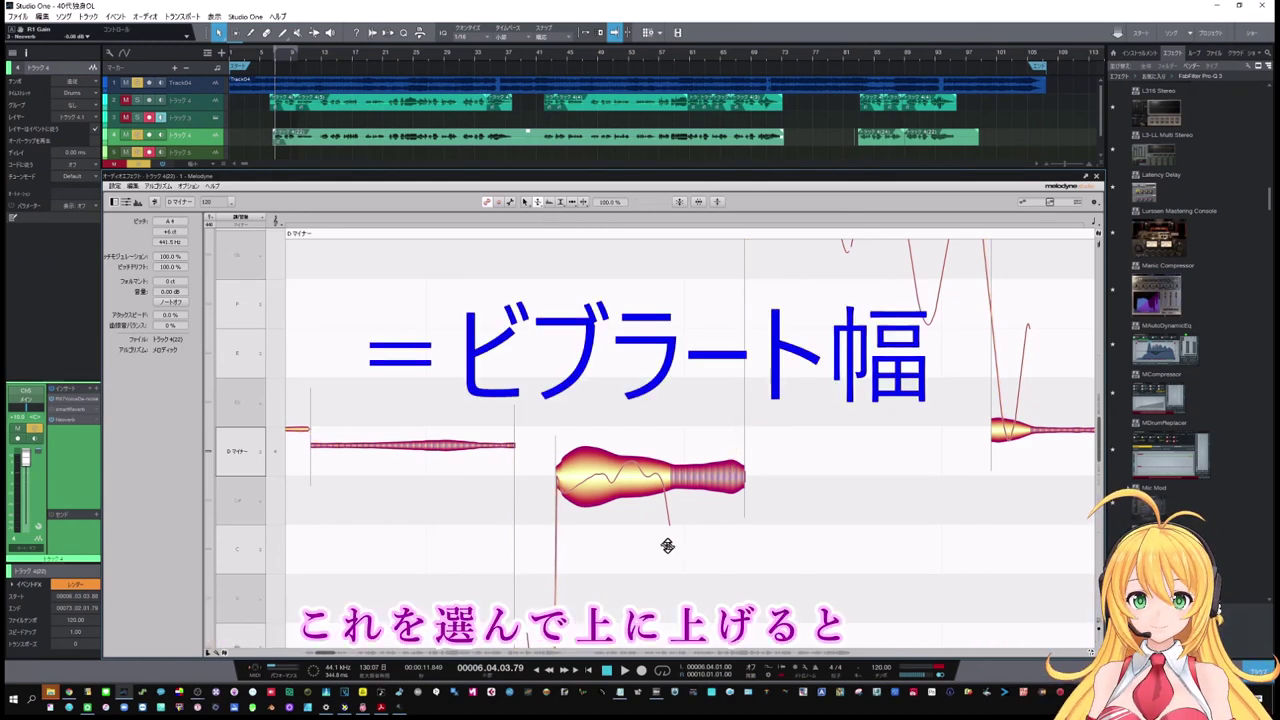
left_click(626, 478)
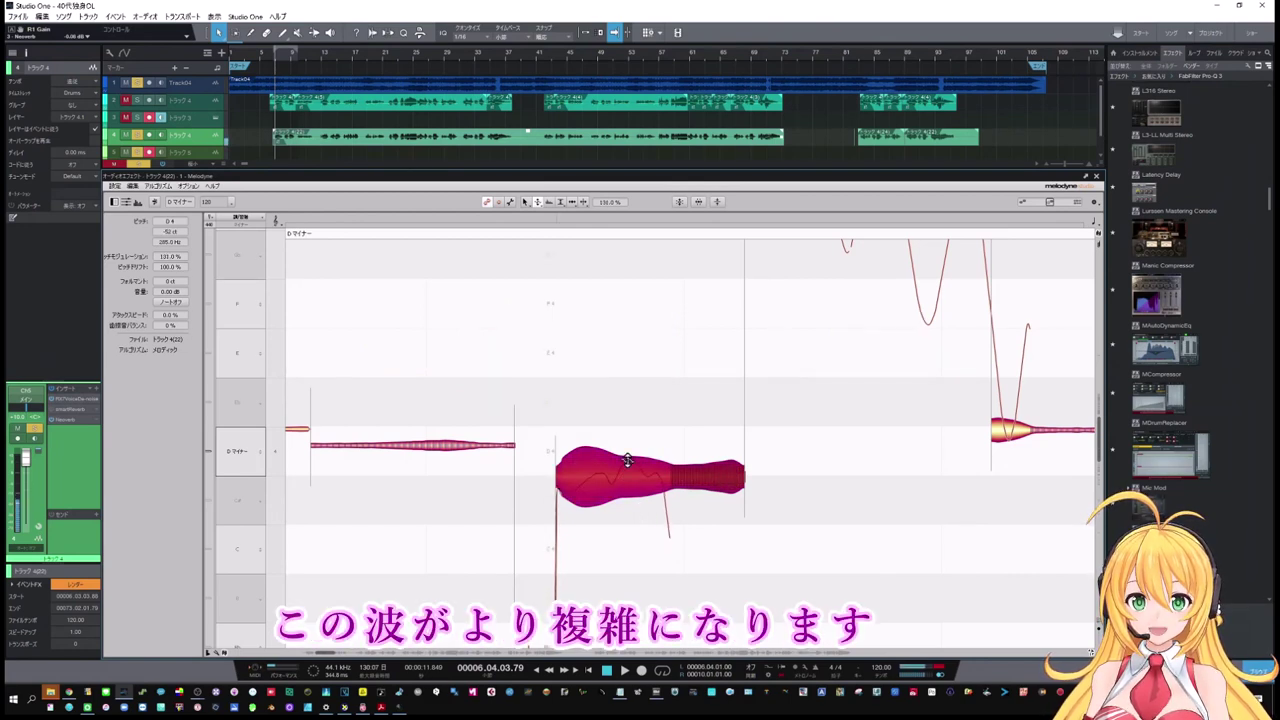
left_click_drag(626, 478, 626, 400)
left_click(660, 401)
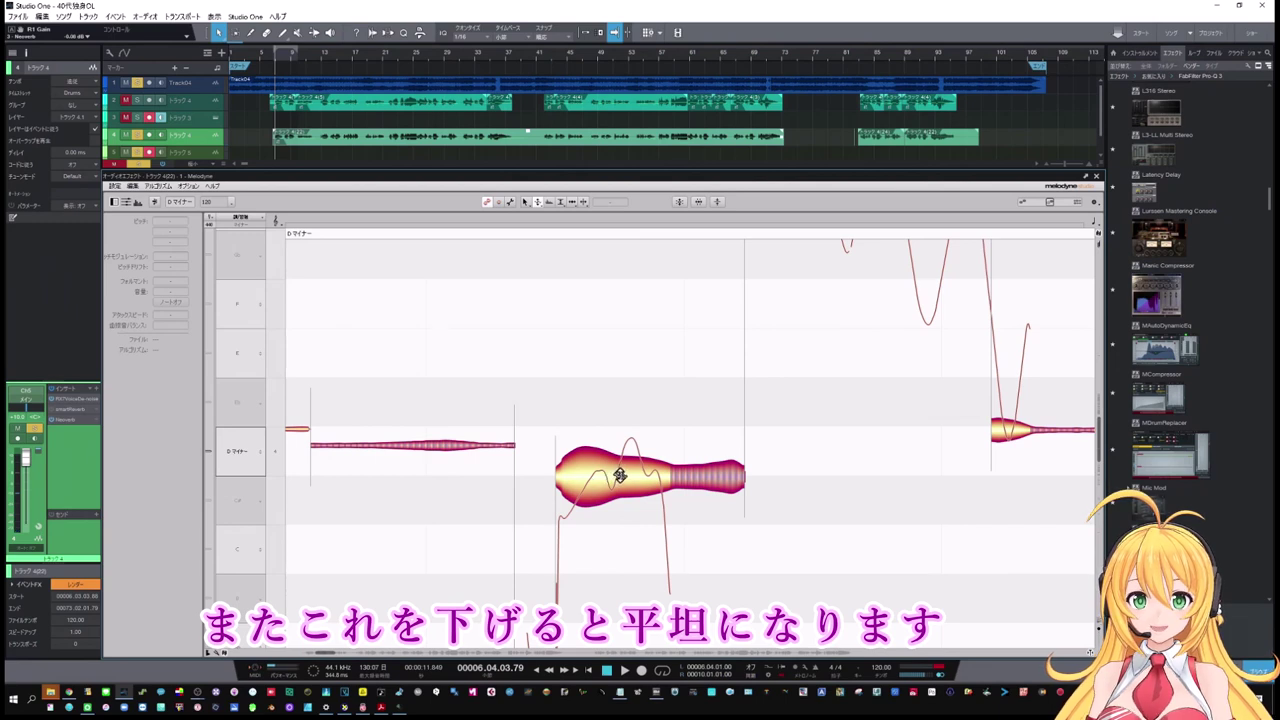
left_click_drag(623, 473, 633, 574)
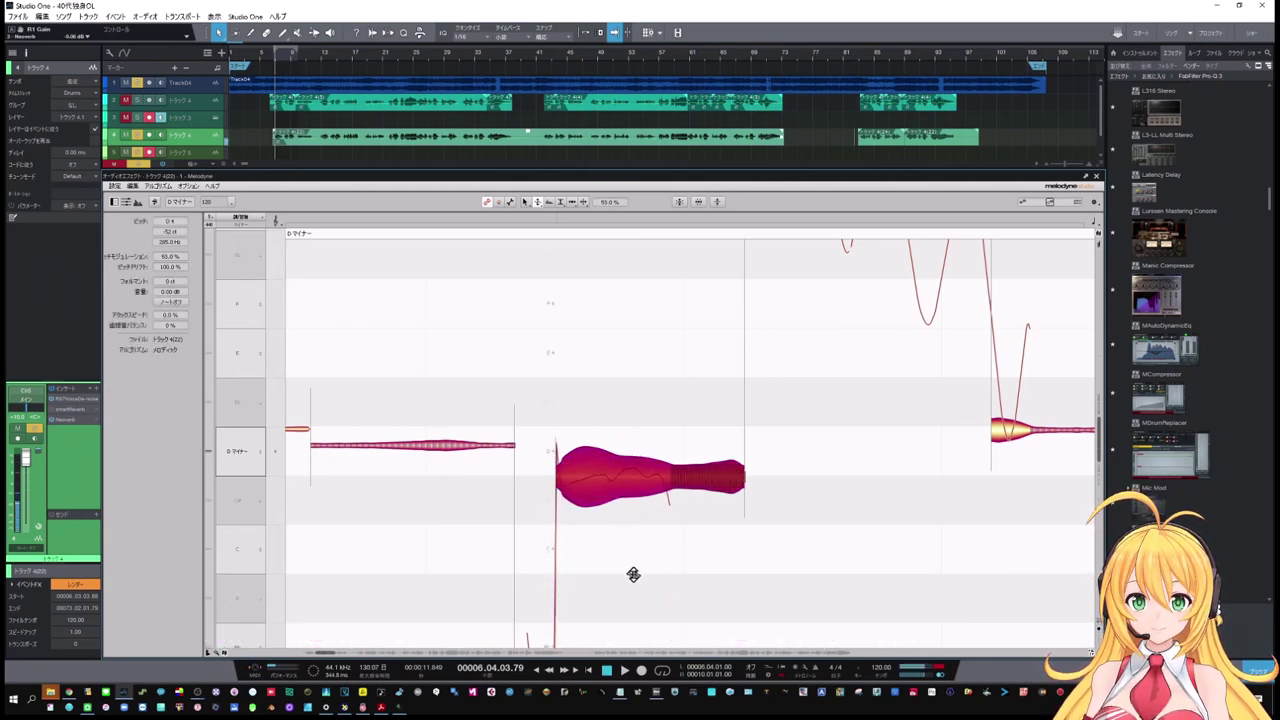
left_click(648, 527)
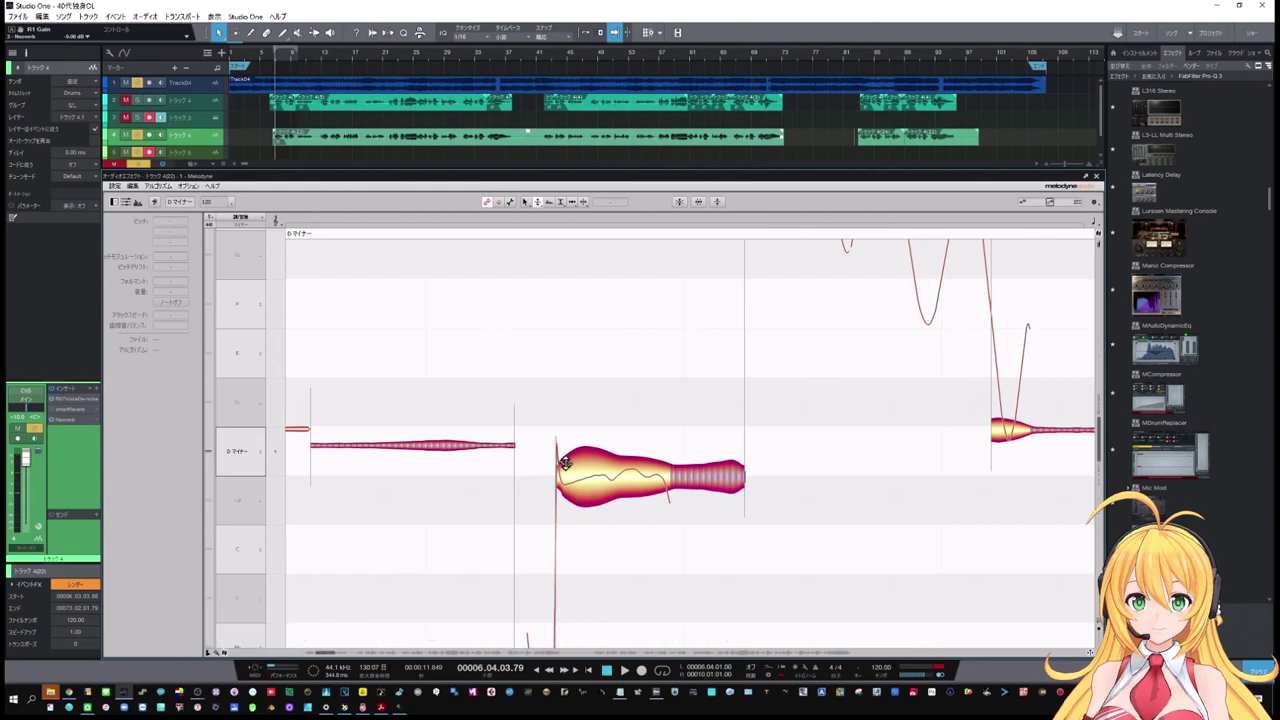
Try different pitch drift amounts on the long F4 blob before bar 21 with the Pitch Drift tool, ending at -174%
left_click(537, 205)
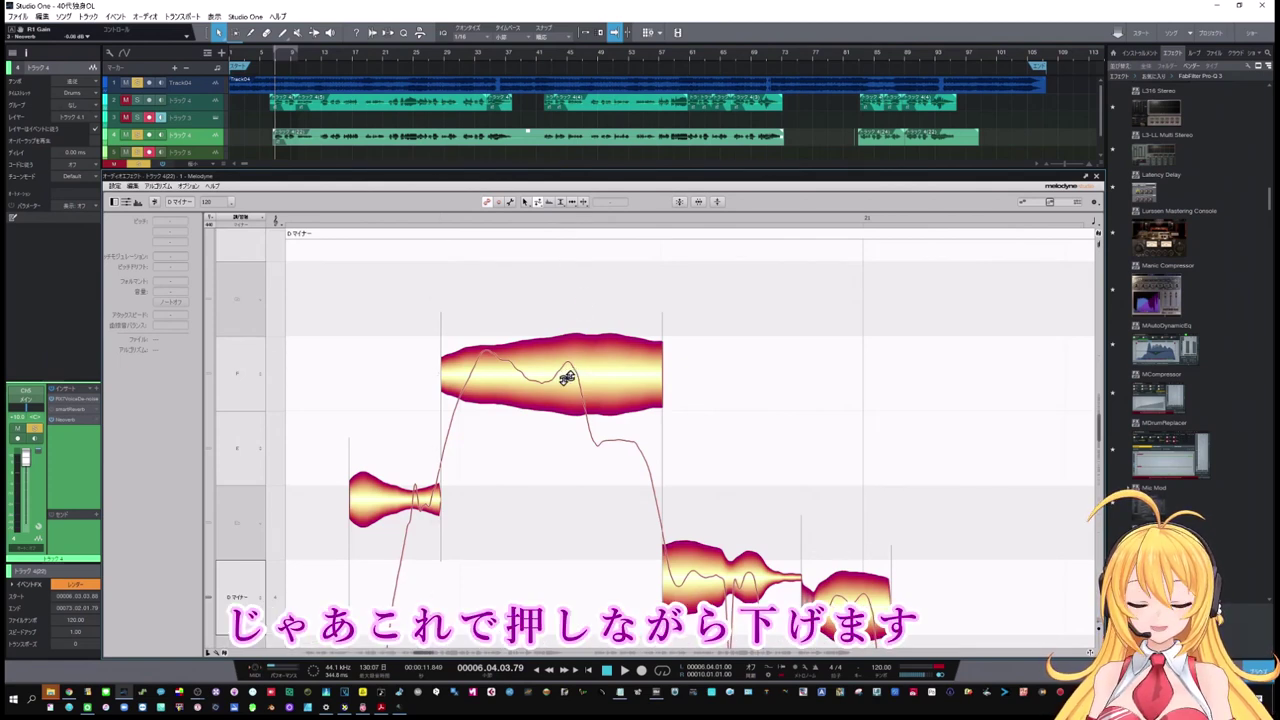
left_click(568, 375)
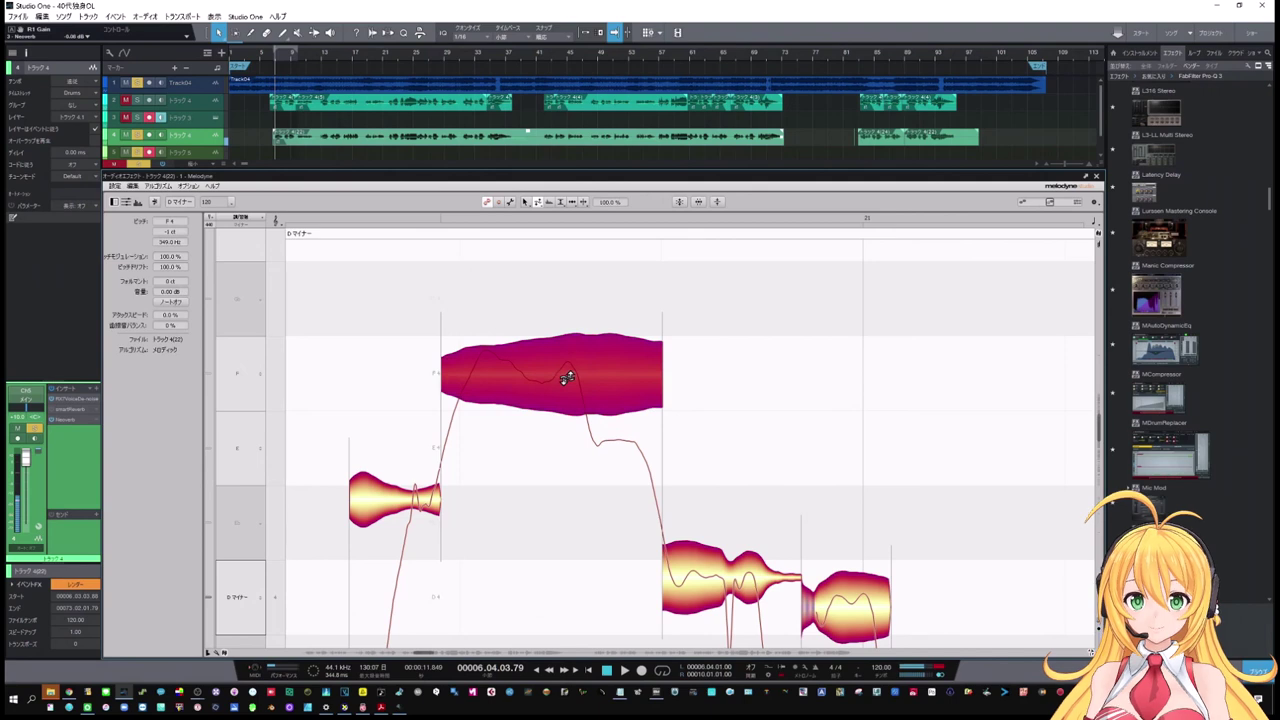
left_click_drag(567, 377, 574, 532)
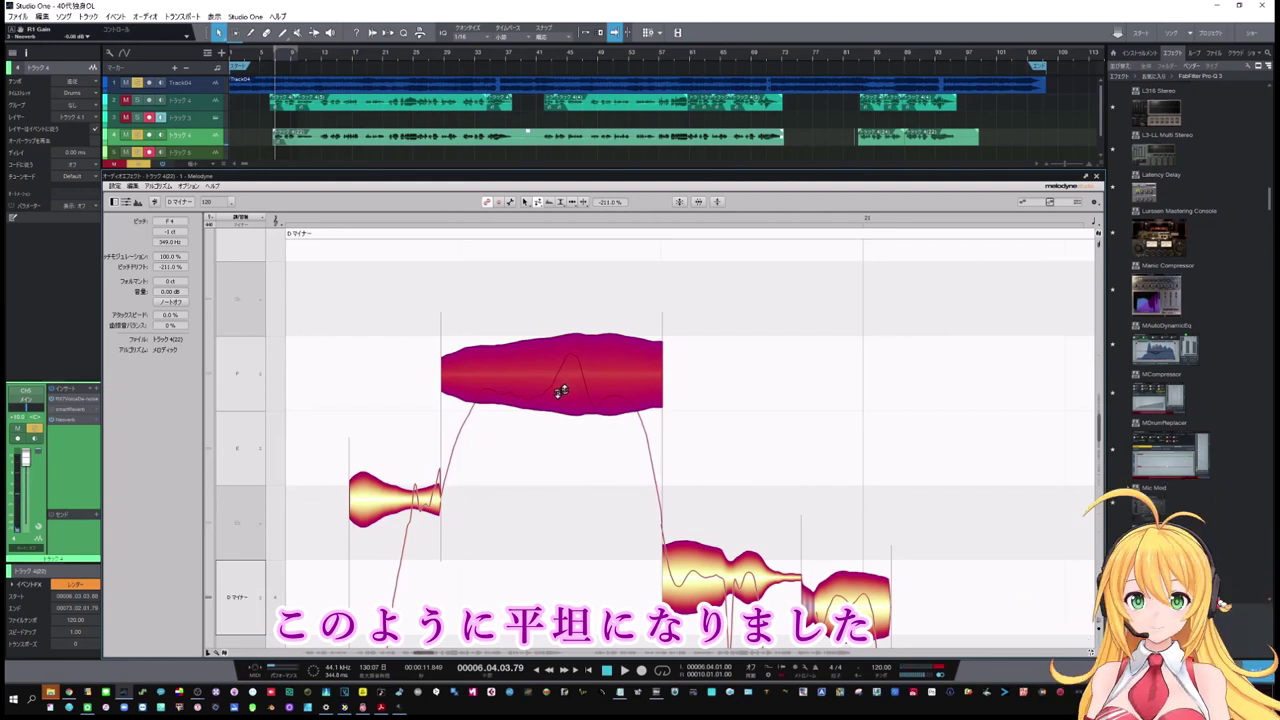
left_click_drag(562, 388, 561, 298)
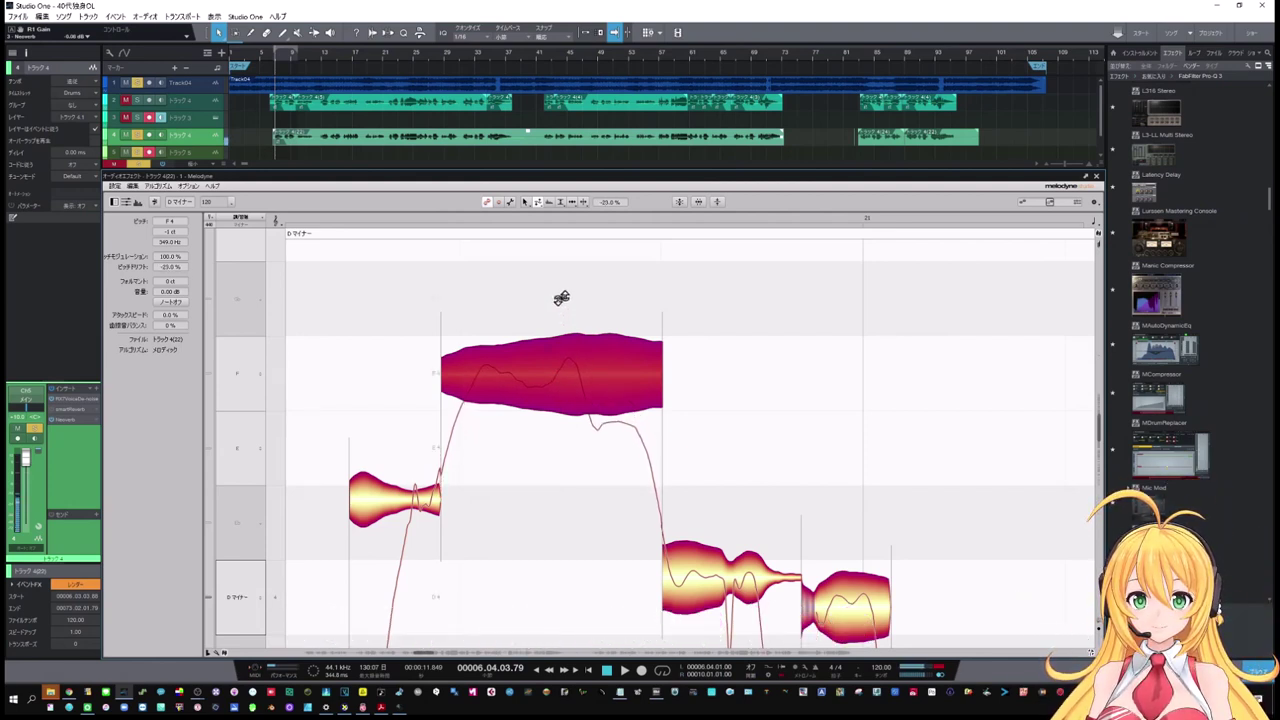
left_click(727, 334)
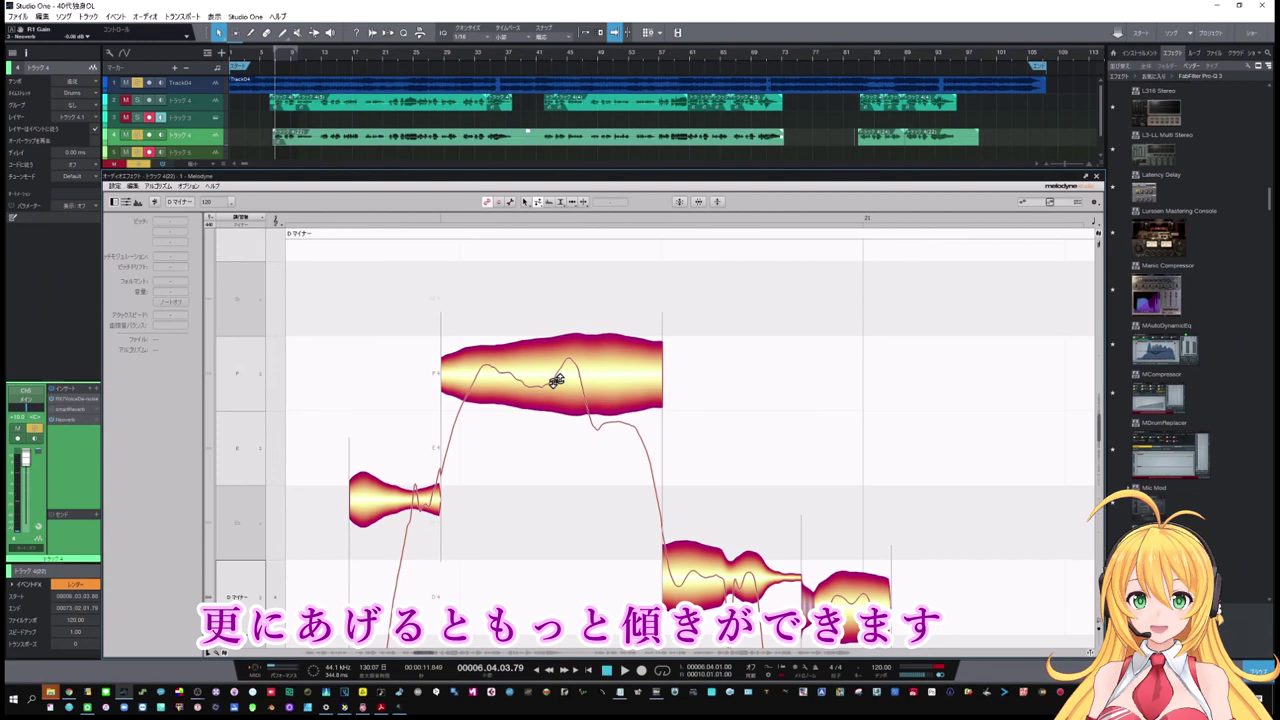
left_click_drag(556, 381, 555, 209)
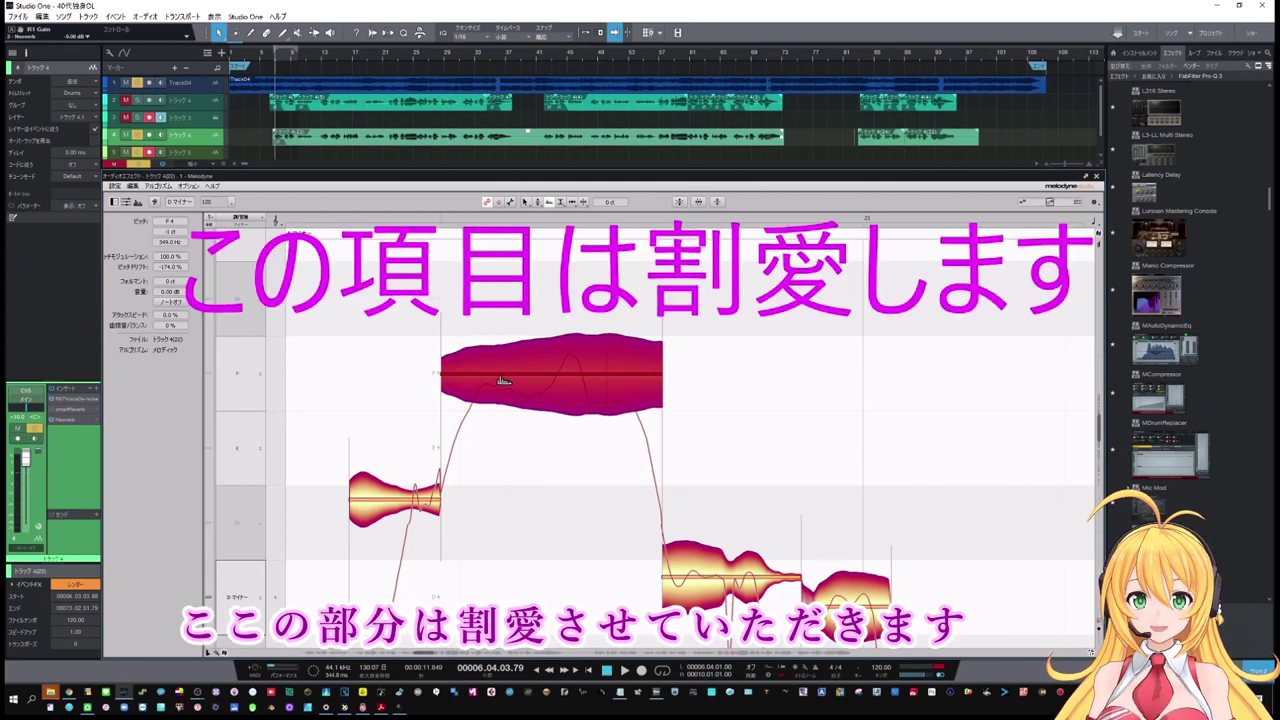
Reduce the volume of the long F4 blob before bar 21 to -4.08 dB with the Amplitude tool and clear the selection
left_click(562, 203)
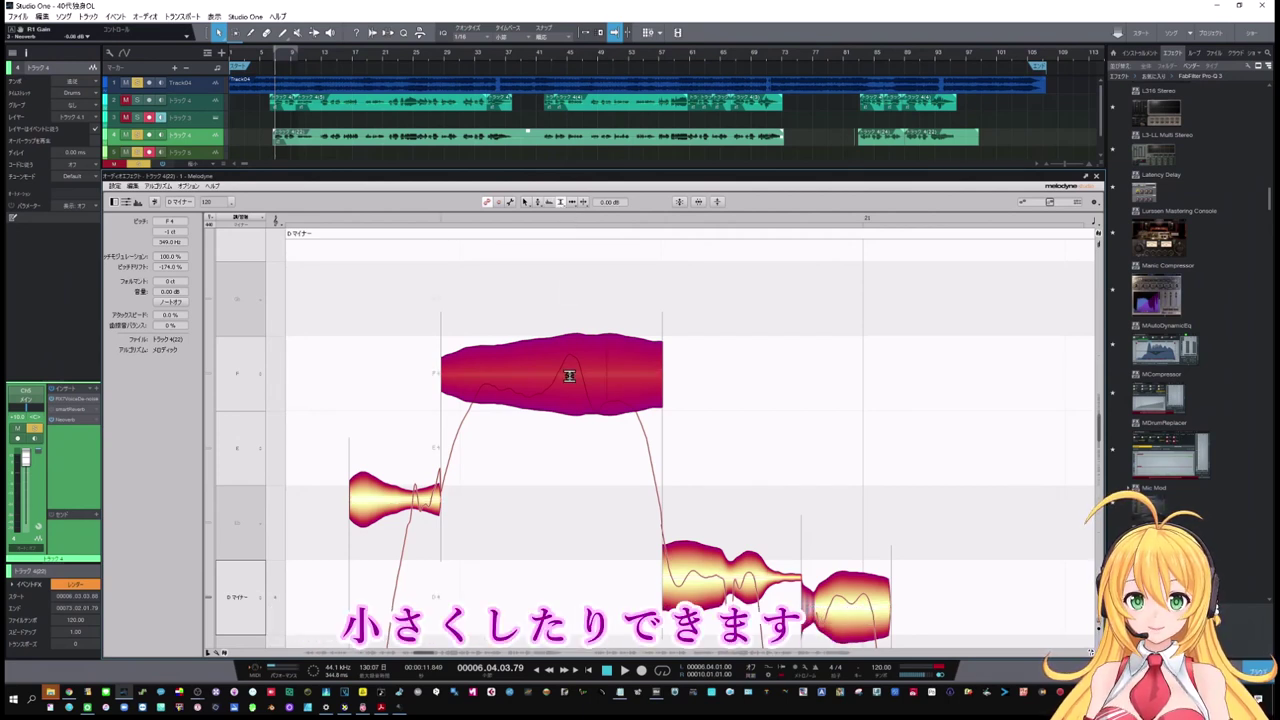
mouse_move(569, 375)
left_mouse_down()
mouse_move(569, 323)
mouse_move(566, 392)
left_mouse_up()
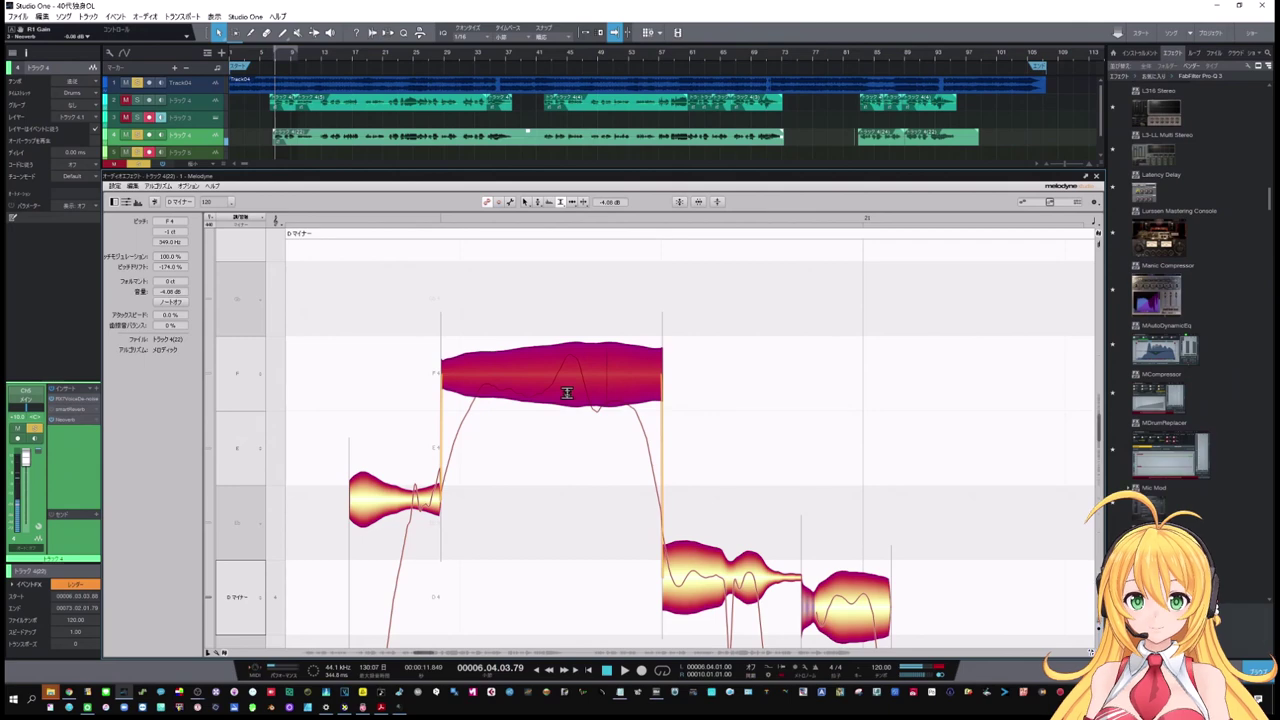
left_click(543, 257)
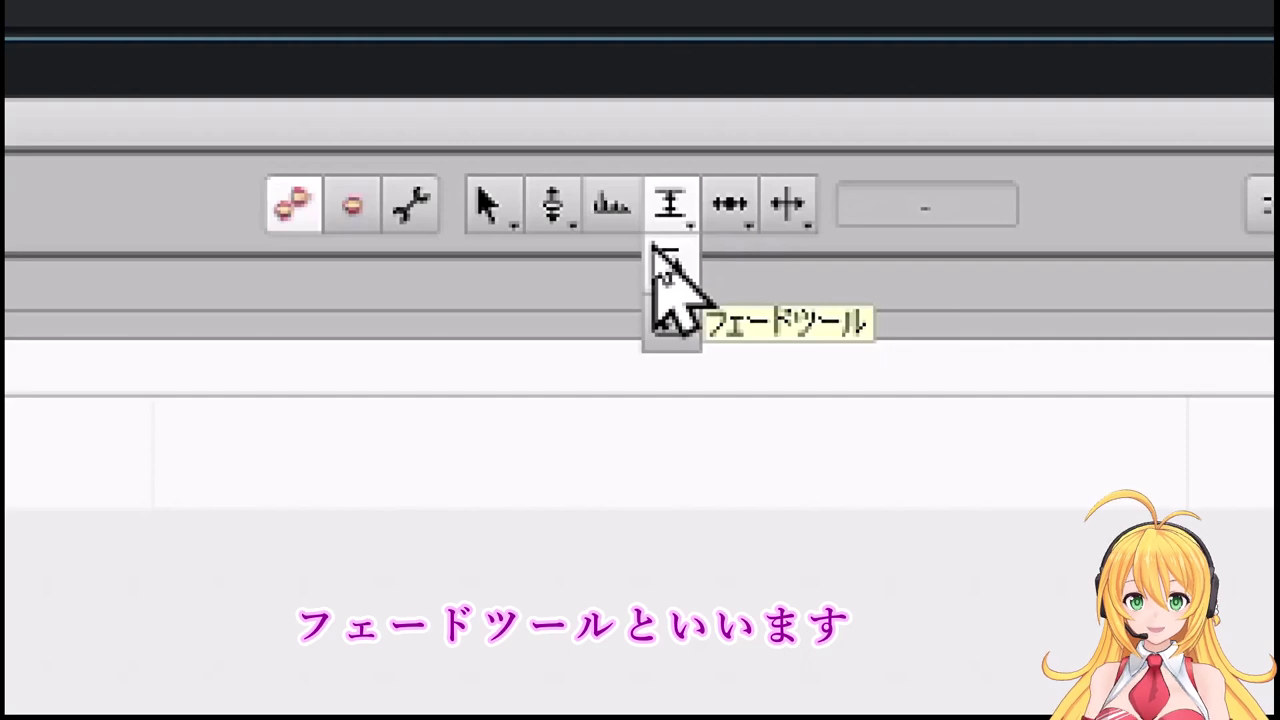
Add a fade-in to the start and a fade-out to the end of the F4 blob before bar 21 using the Fade tool
left_click(655, 250)
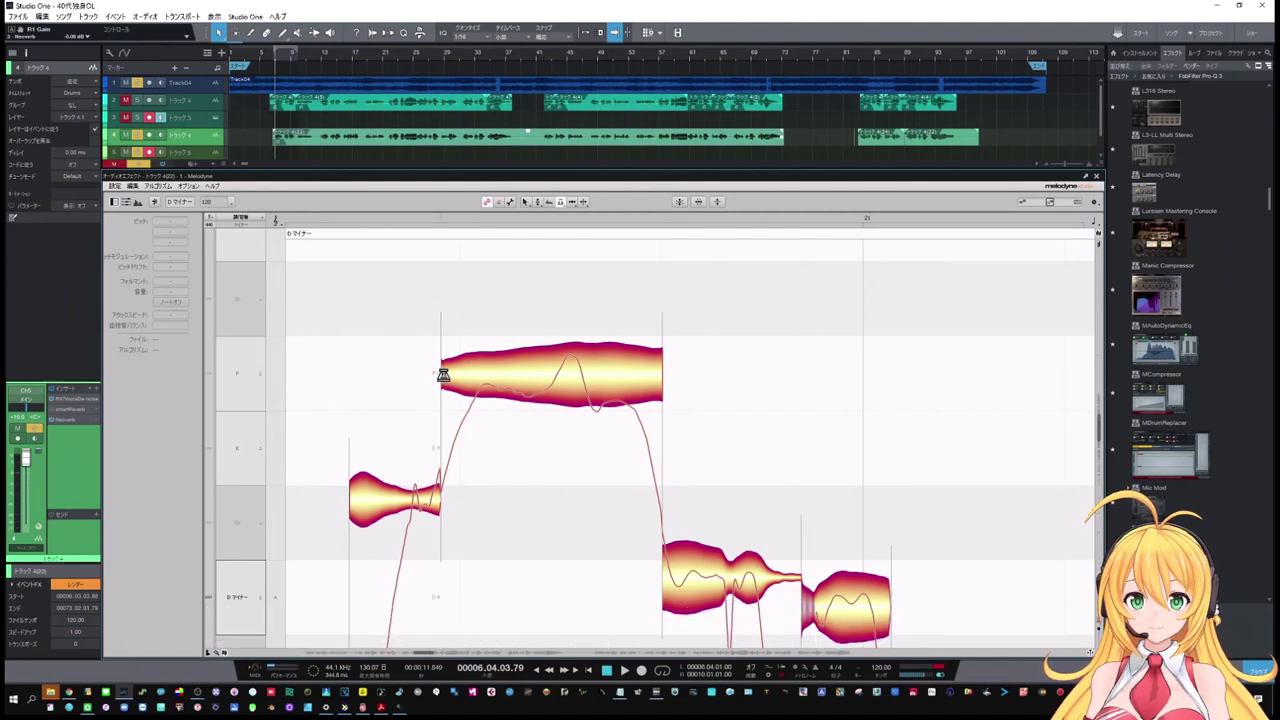
left_click(443, 375)
mouse_move(443, 375)
left_mouse_down()
mouse_move(523, 375)
mouse_move(496, 375)
left_mouse_up()
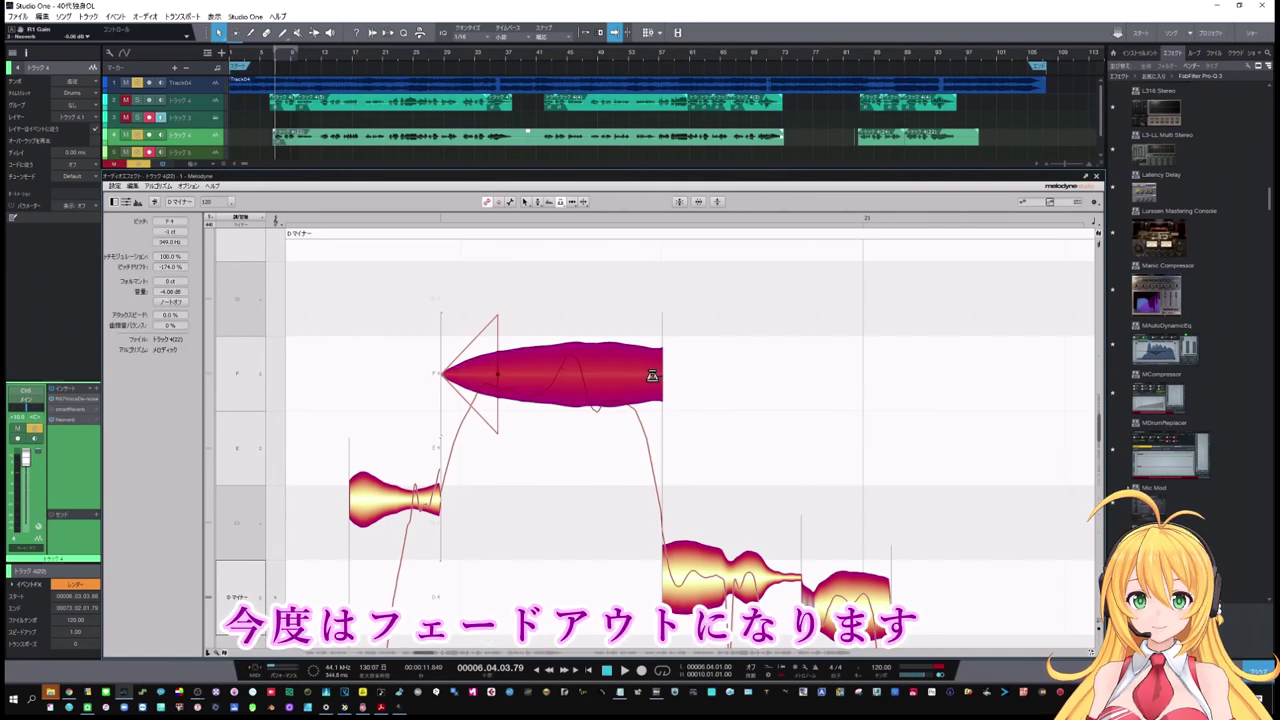
left_click(660, 415)
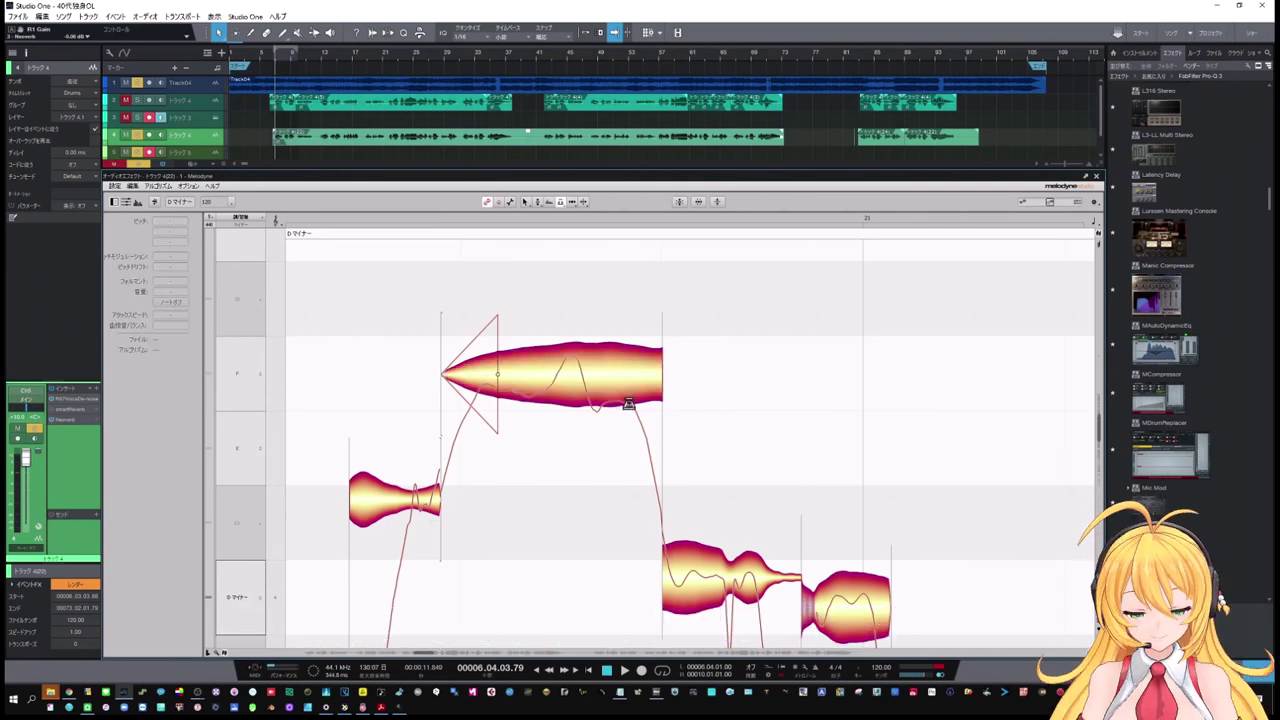
left_click_drag(630, 391, 585, 397)
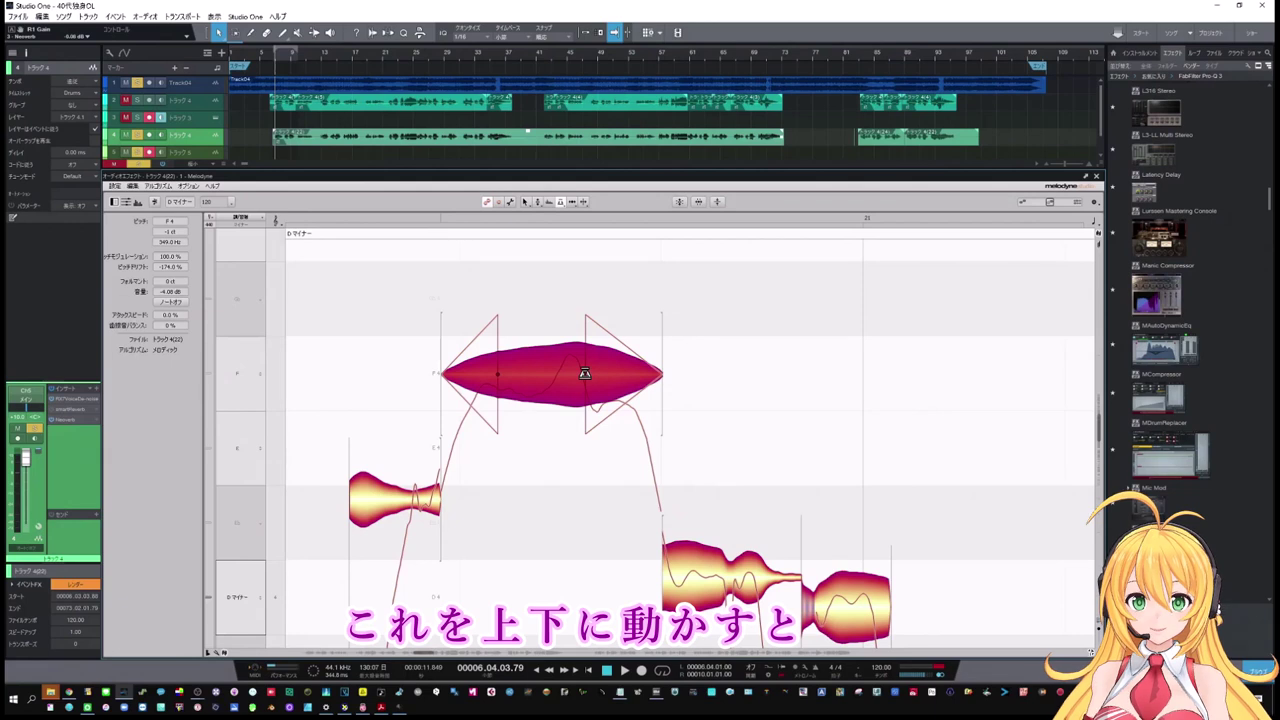
left_click_drag(585, 374, 573, 376)
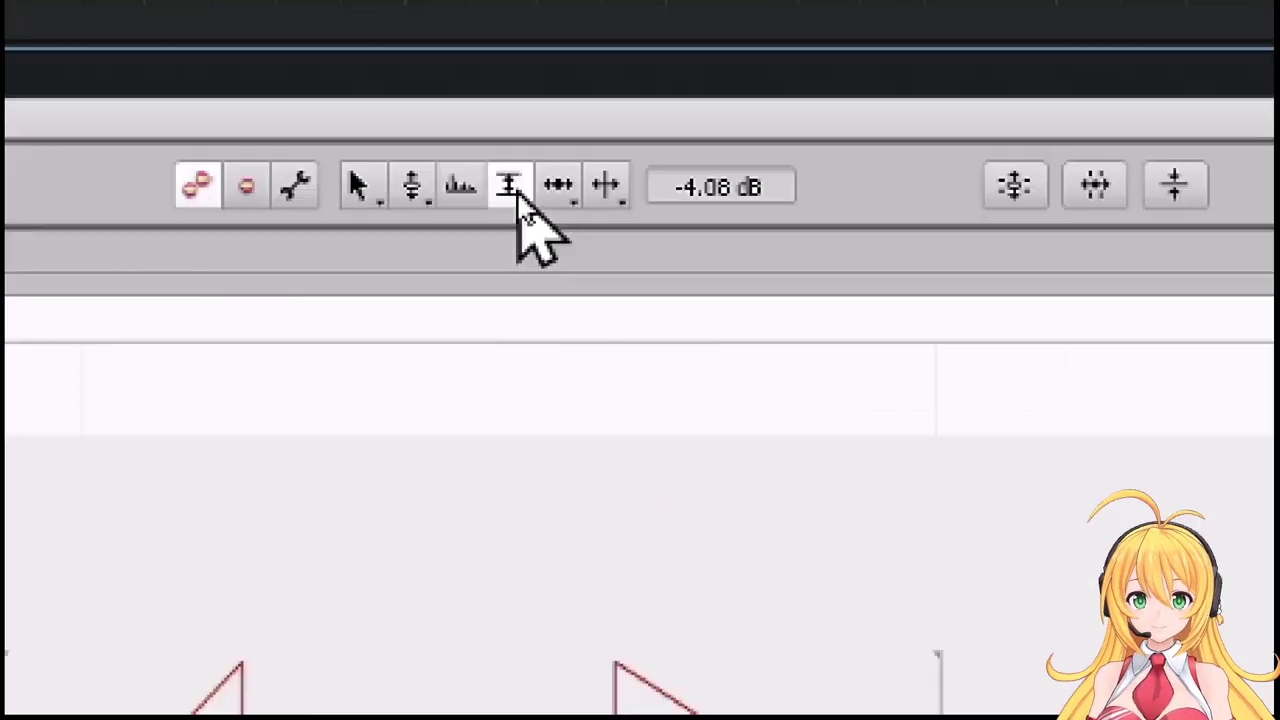
Try different sibilant balance amounts on the long breath blob before bar 22 with the Sibilant Balance tool, ending at -29%
left_click(562, 202)
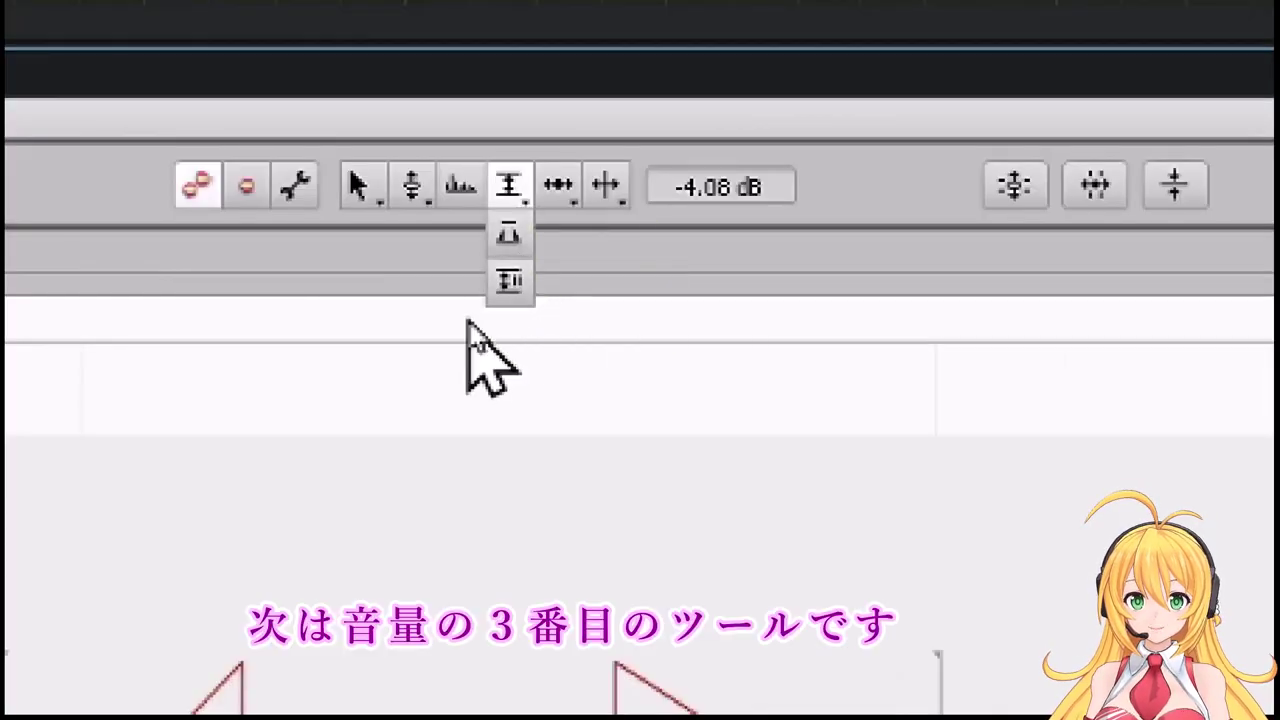
left_click(508, 283)
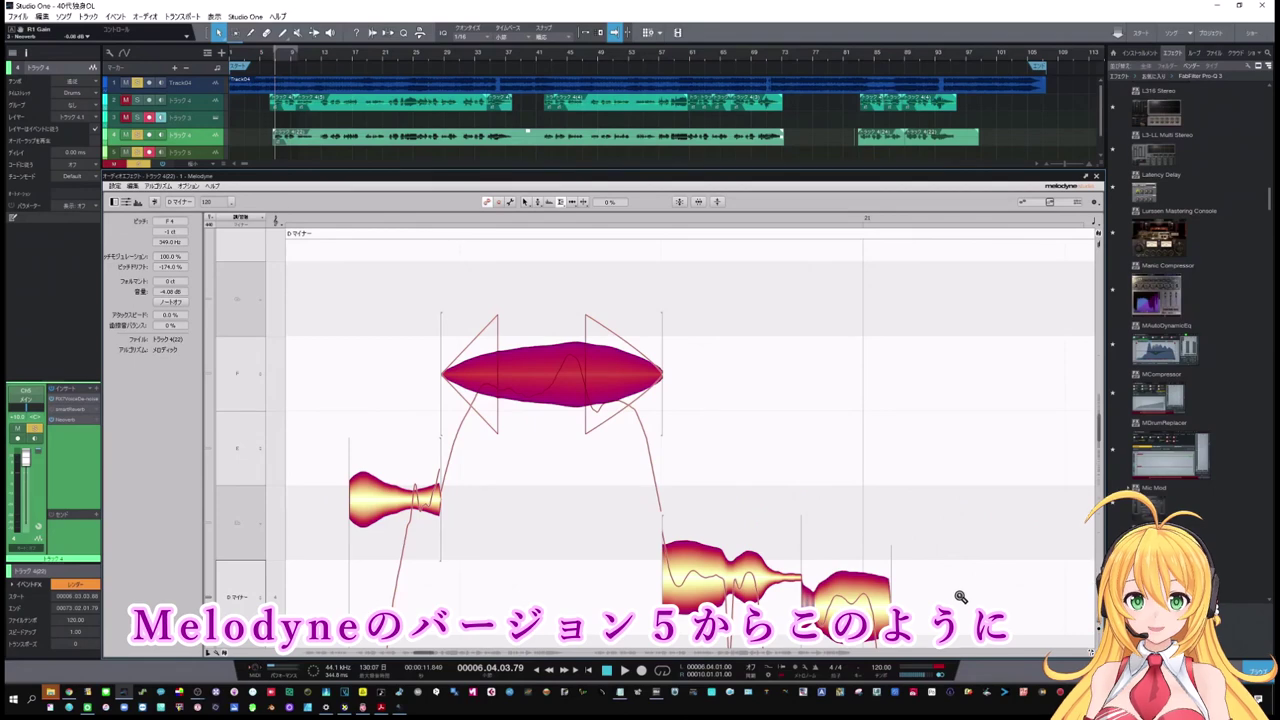
left_click_drag(960, 597, 928, 568)
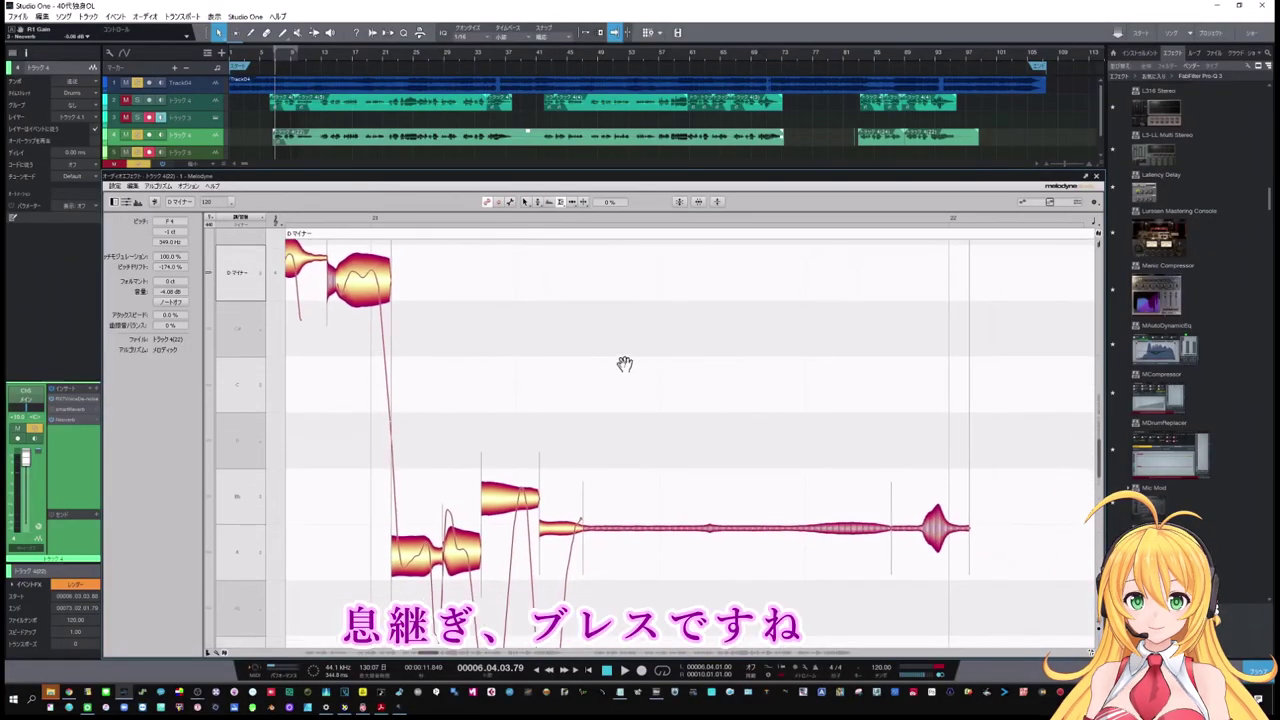
left_click_drag(625, 364, 543, 353)
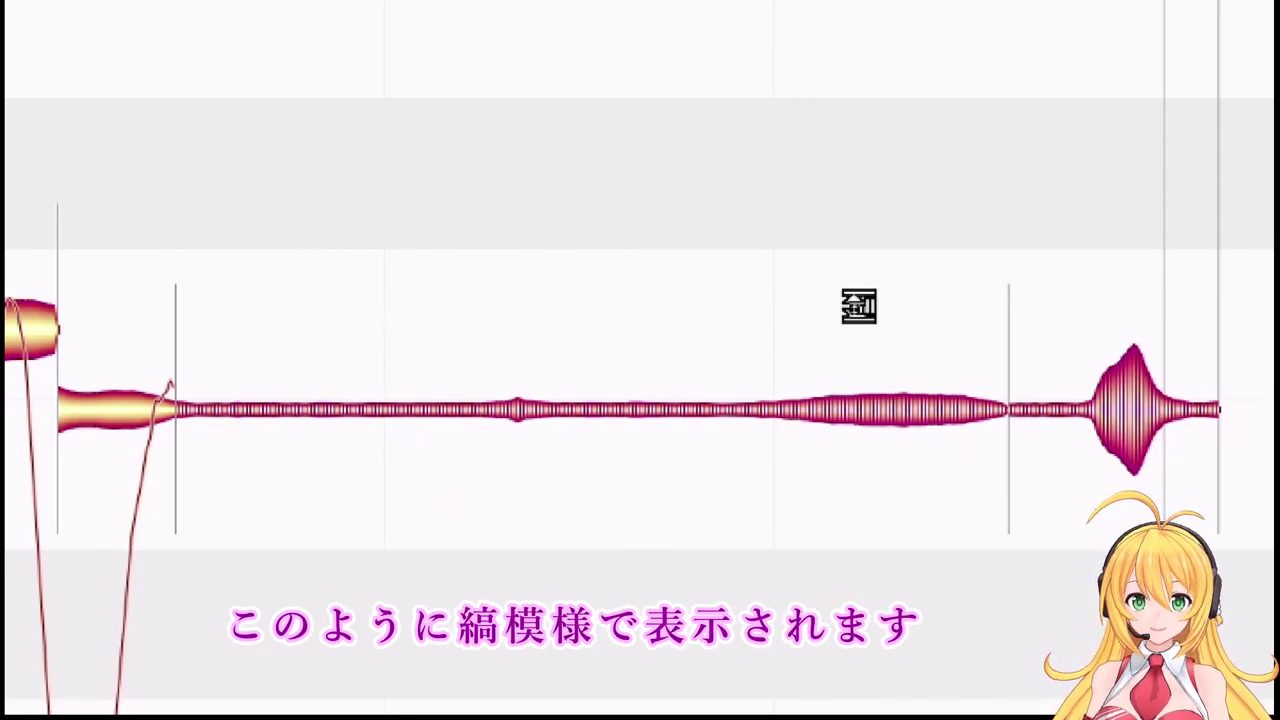
left_click(894, 415)
left_click_drag(903, 413, 951, 398)
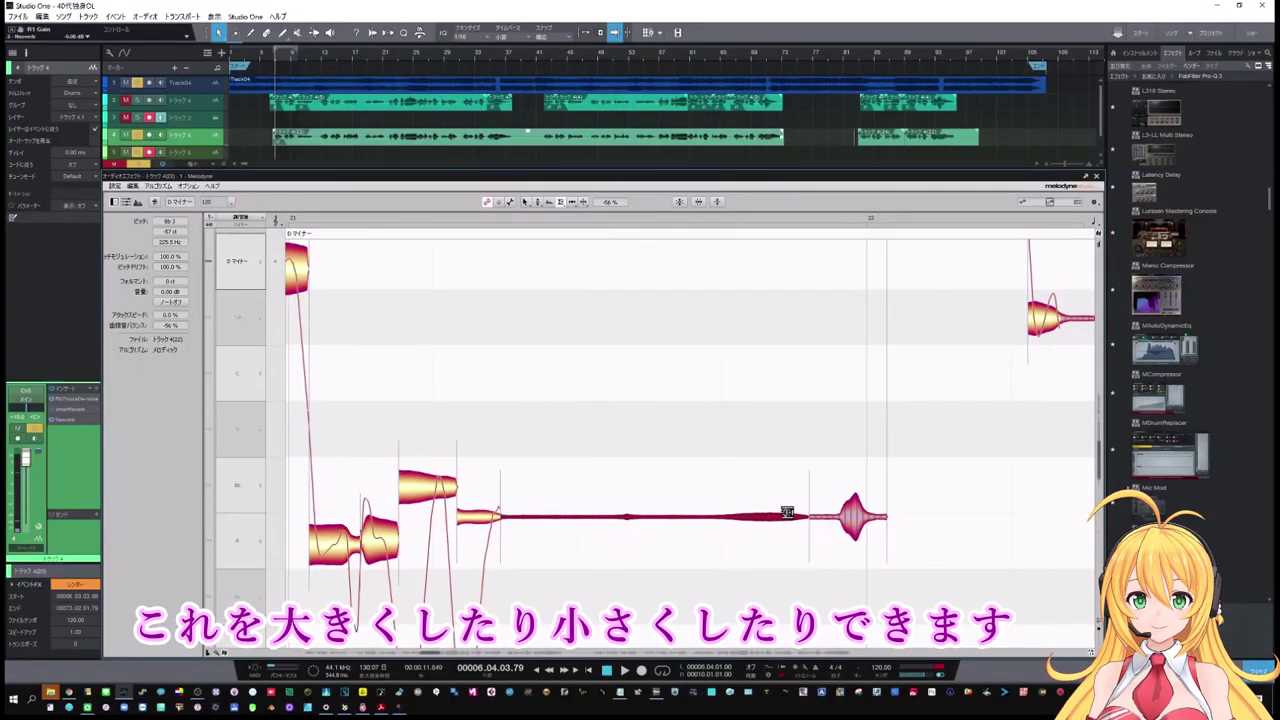
mouse_move(779, 516)
left_mouse_down()
mouse_move(779, 491)
mouse_move(779, 503)
left_mouse_up()
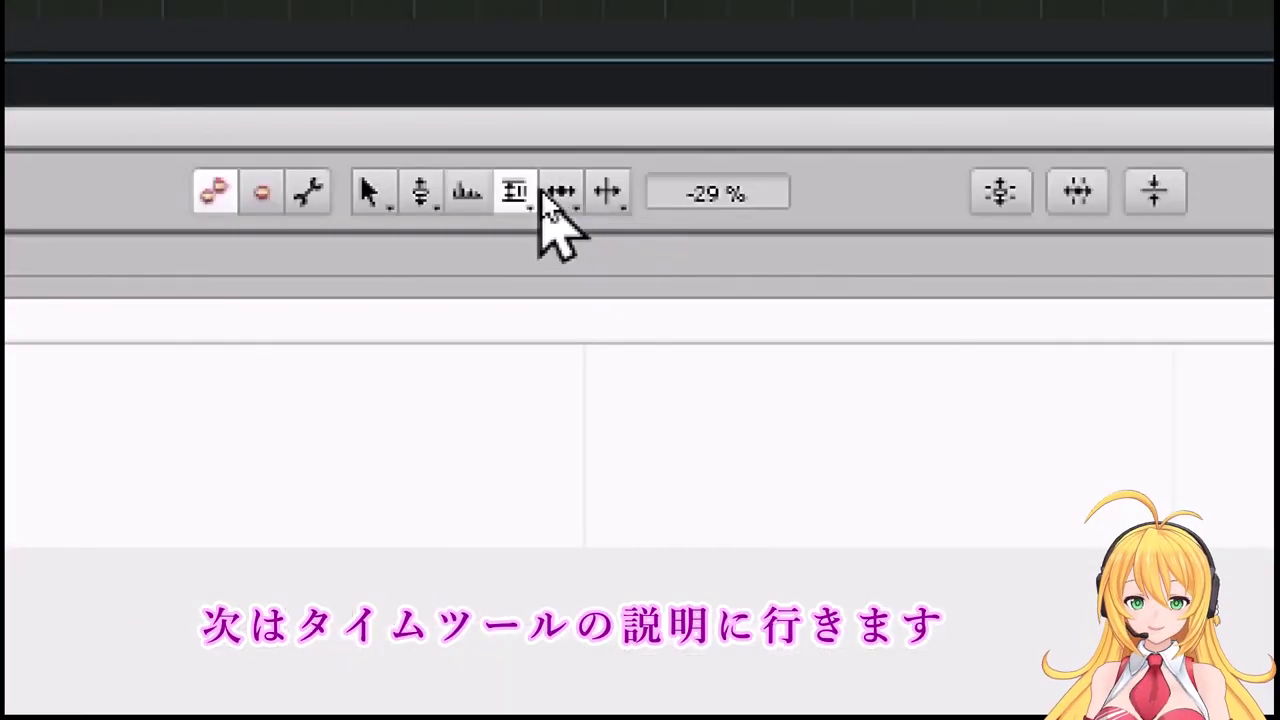
Move the start of the short Bb3 blob directly before the long breath slightly earlier with the Time tool
left_click(553, 194)
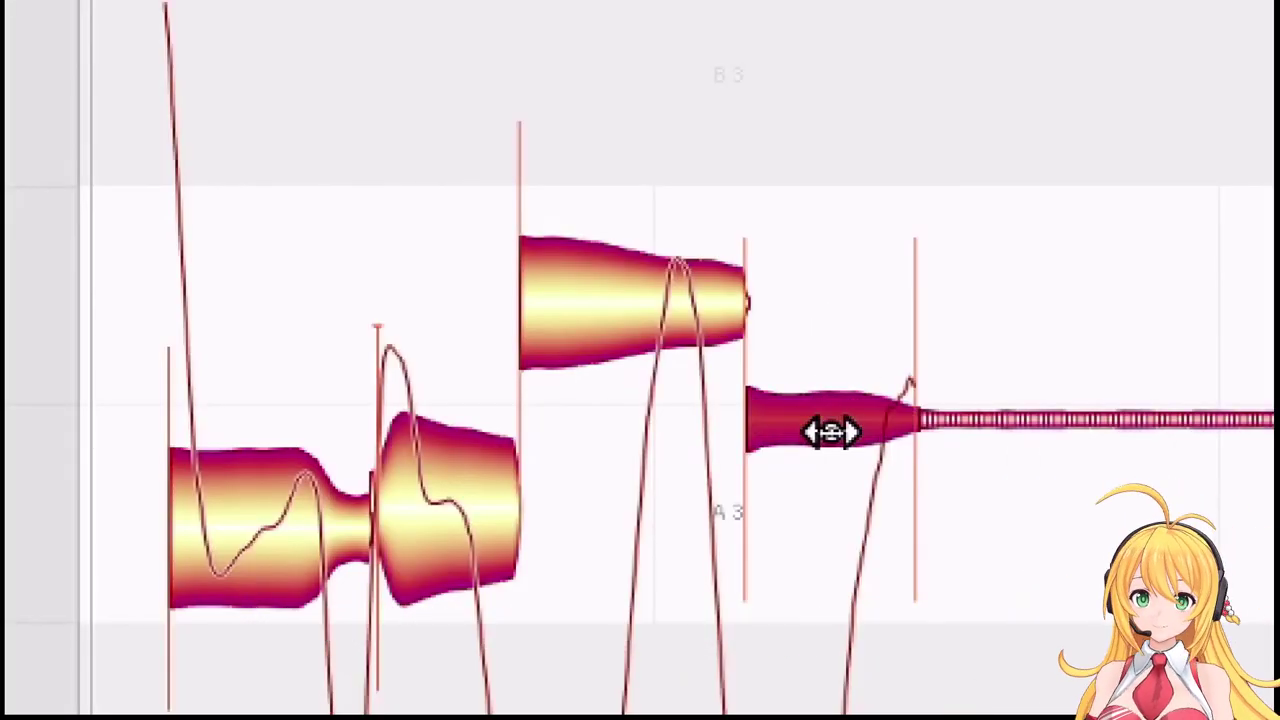
mouse_move(830, 431)
left_mouse_down()
mouse_move(890, 431)
mouse_move(766, 434)
mouse_move(823, 434)
left_mouse_up()
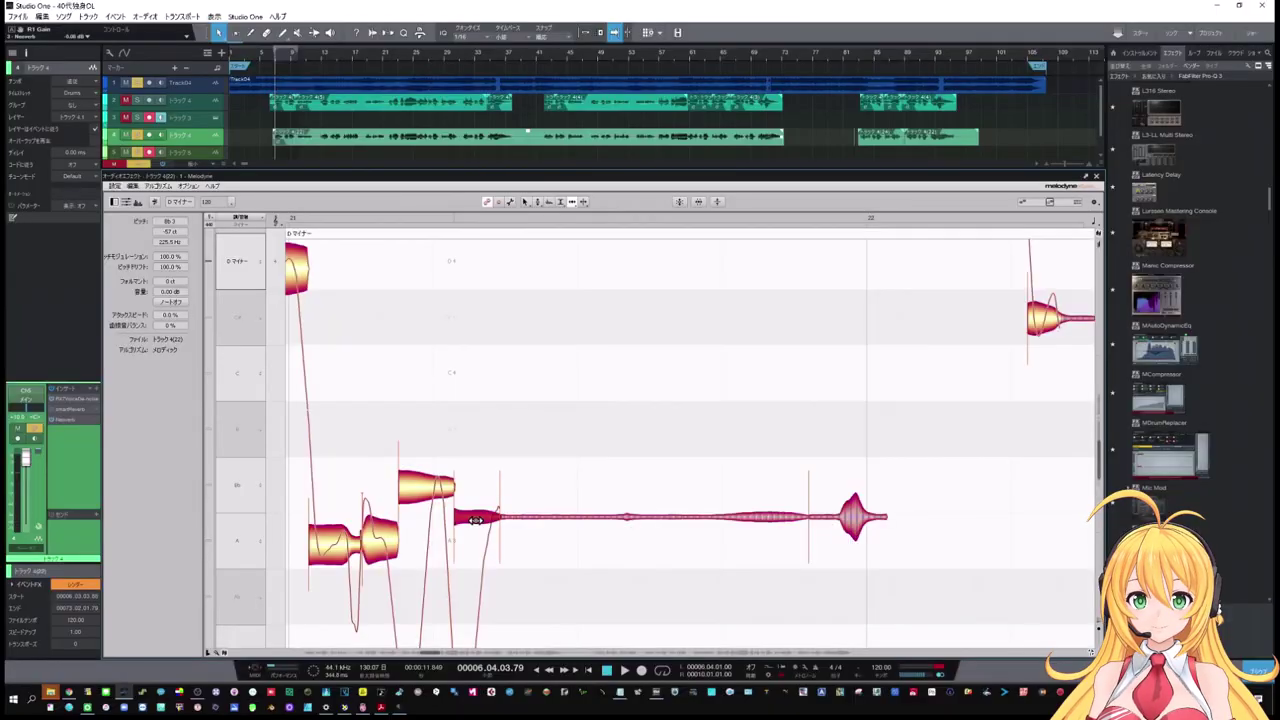
Warp the internal timing of the tall Bb3 blob after bar 21 around a time handle using the Time Handle tool
left_click(572, 204)
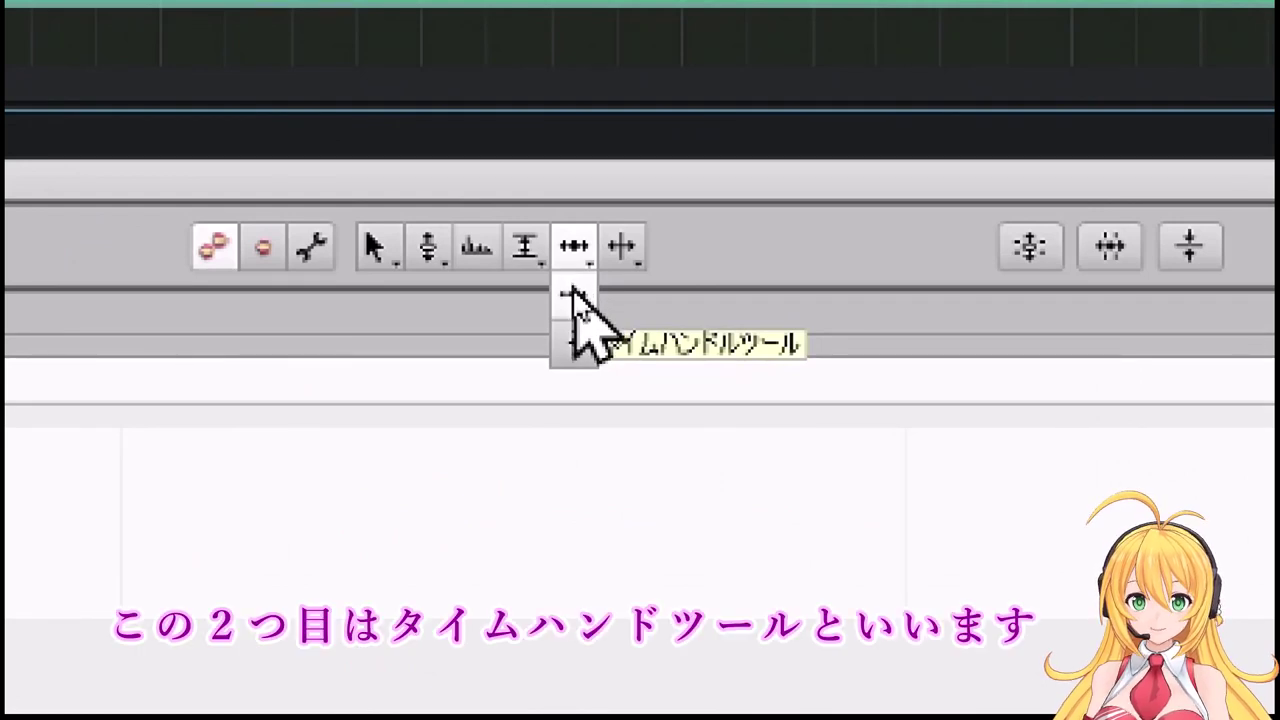
left_click(578, 335)
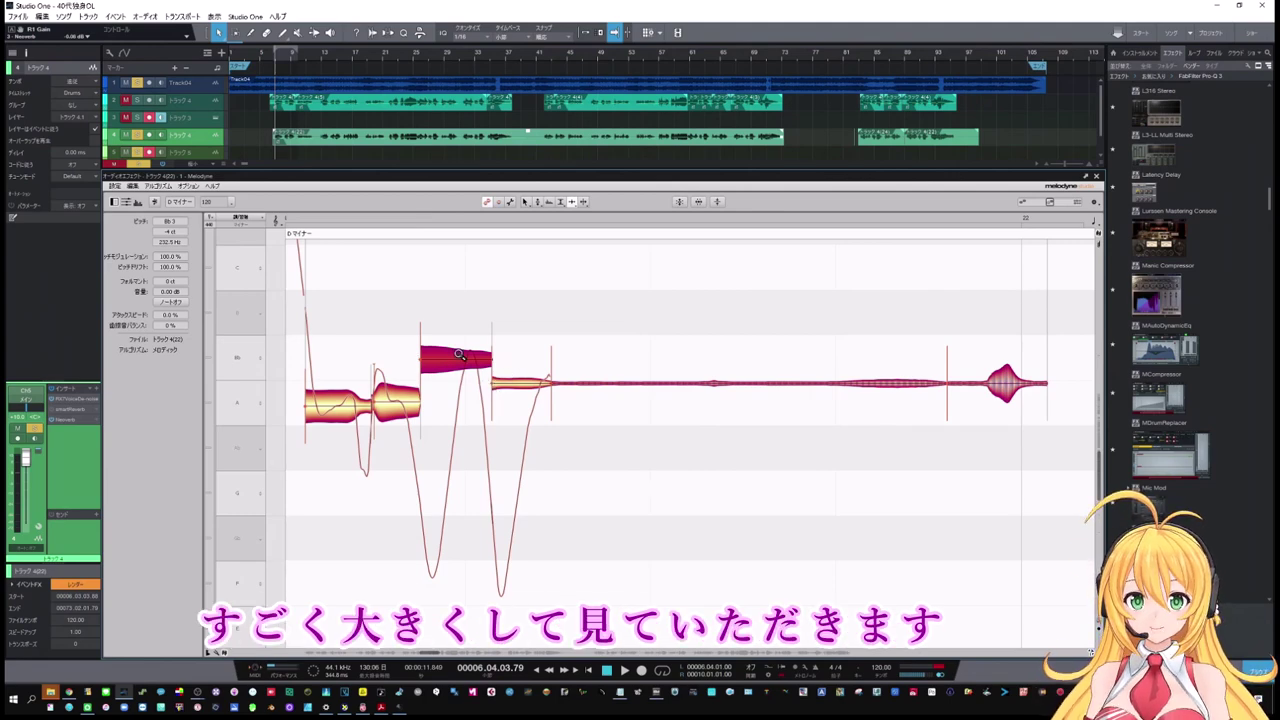
left_click_drag(459, 355, 476, 369)
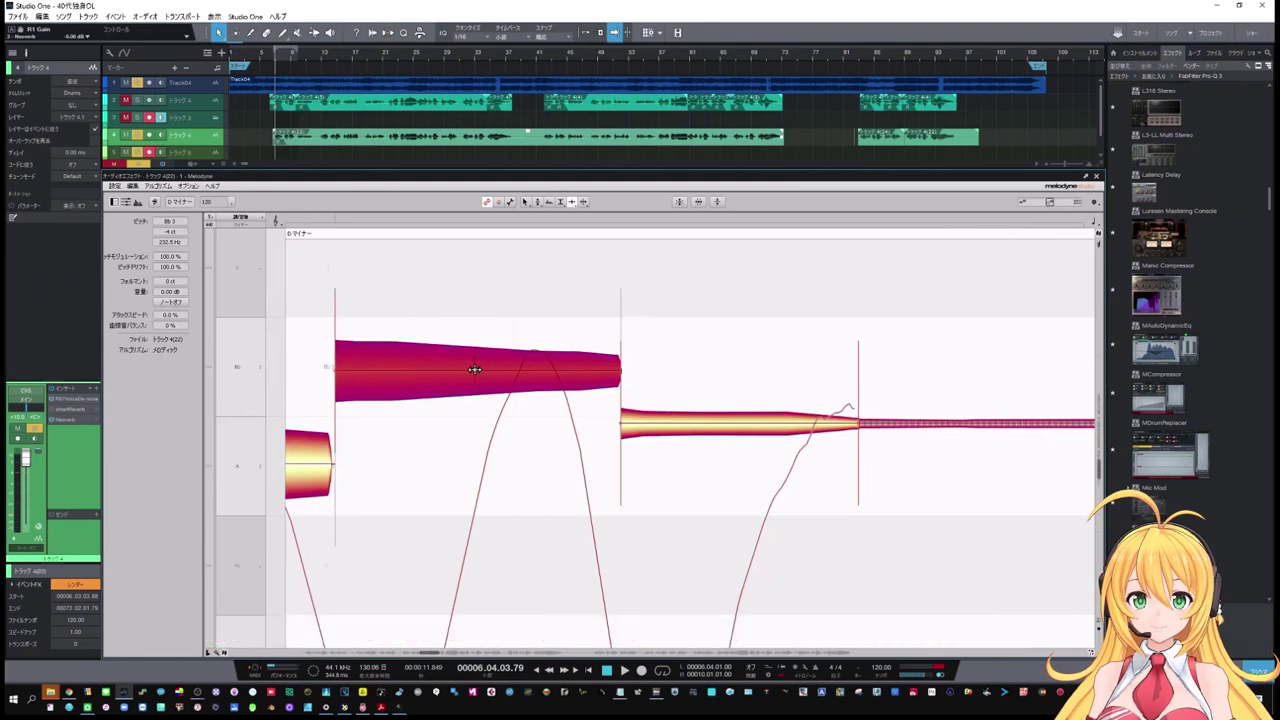
left_click_drag(475, 370, 340, 363)
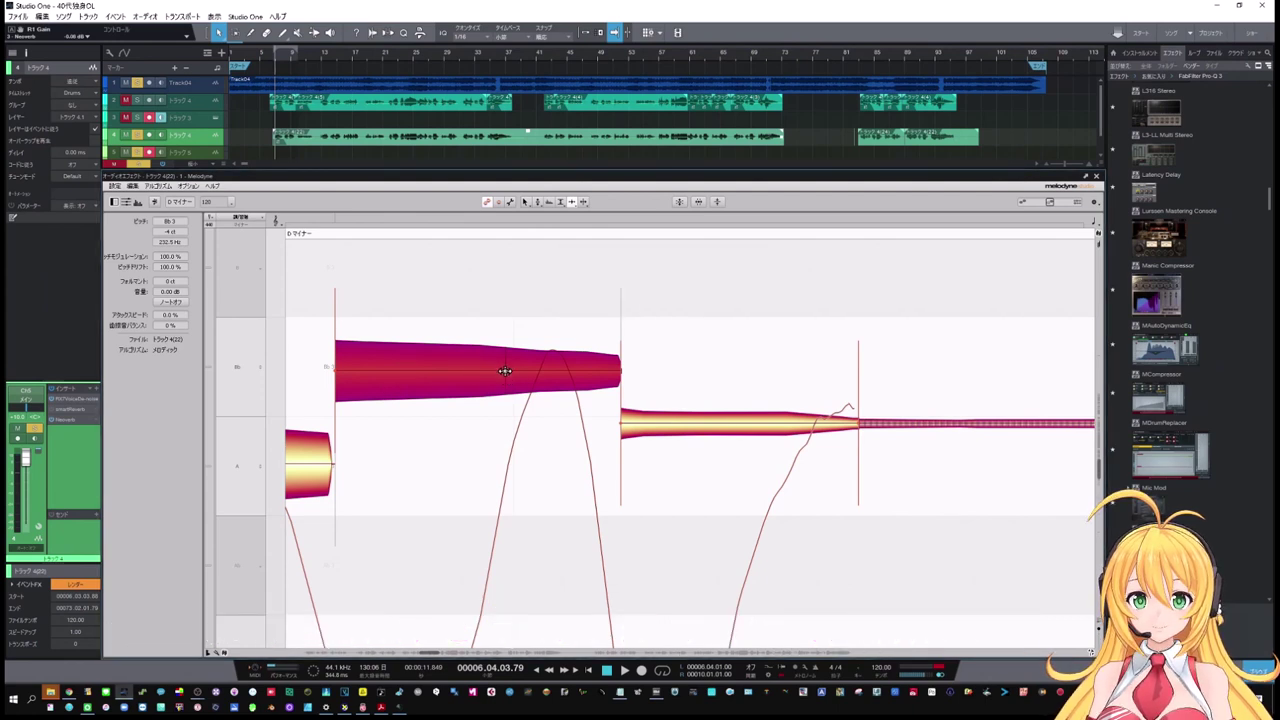
mouse_move(505, 371)
left_mouse_down()
mouse_move(543, 371)
mouse_move(503, 370)
left_mouse_up()
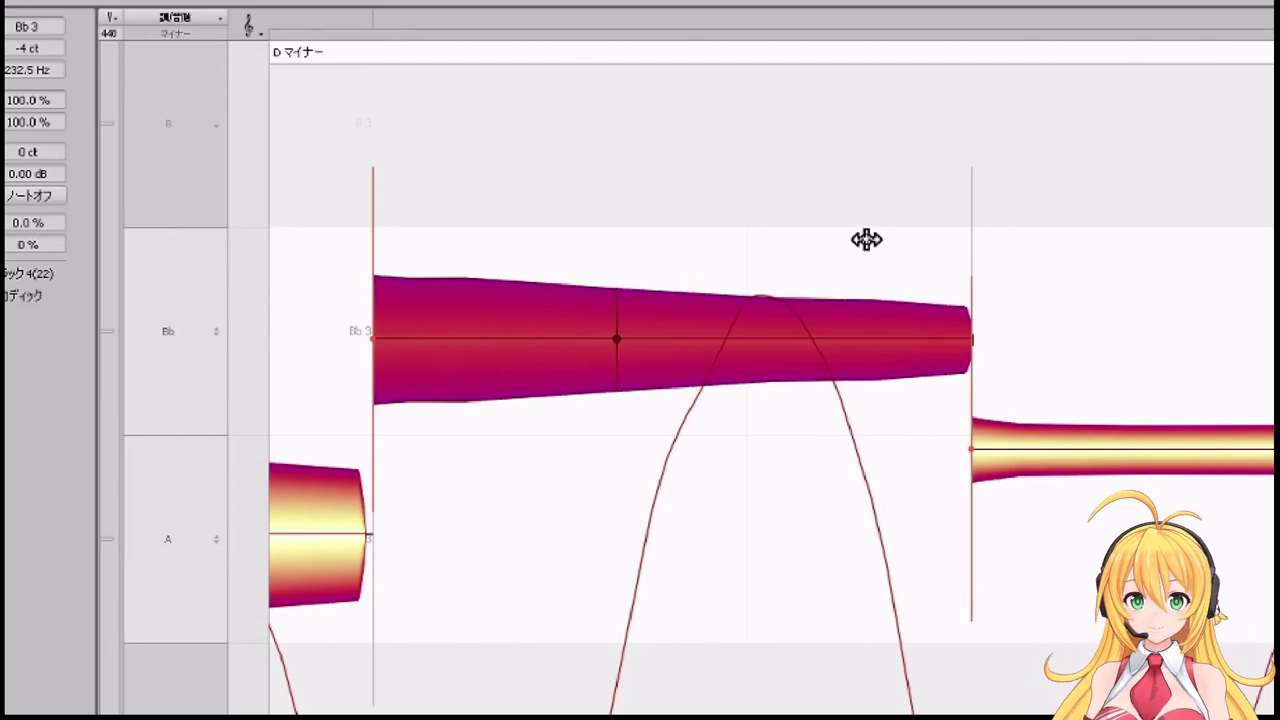
Add a second time handle in the later part of the tall Bb3 blob and shift the timing with both handles
double_click(789, 339)
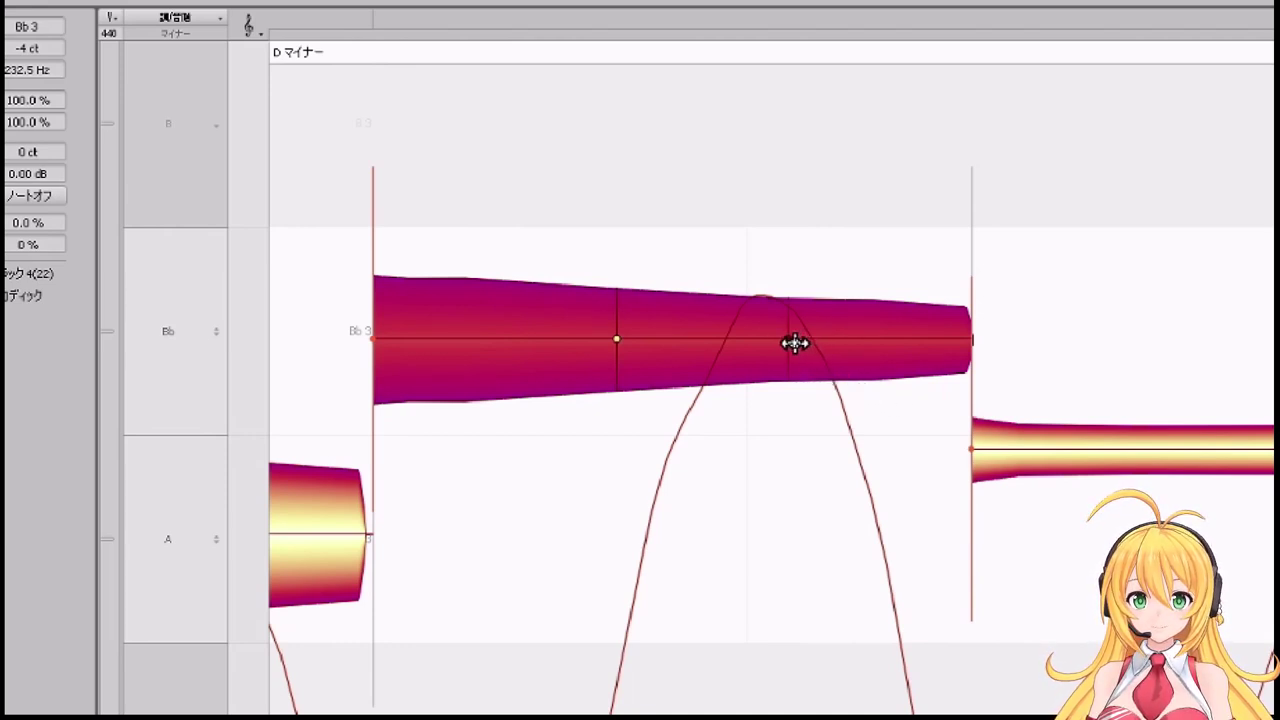
left_click_drag(793, 340, 782, 365)
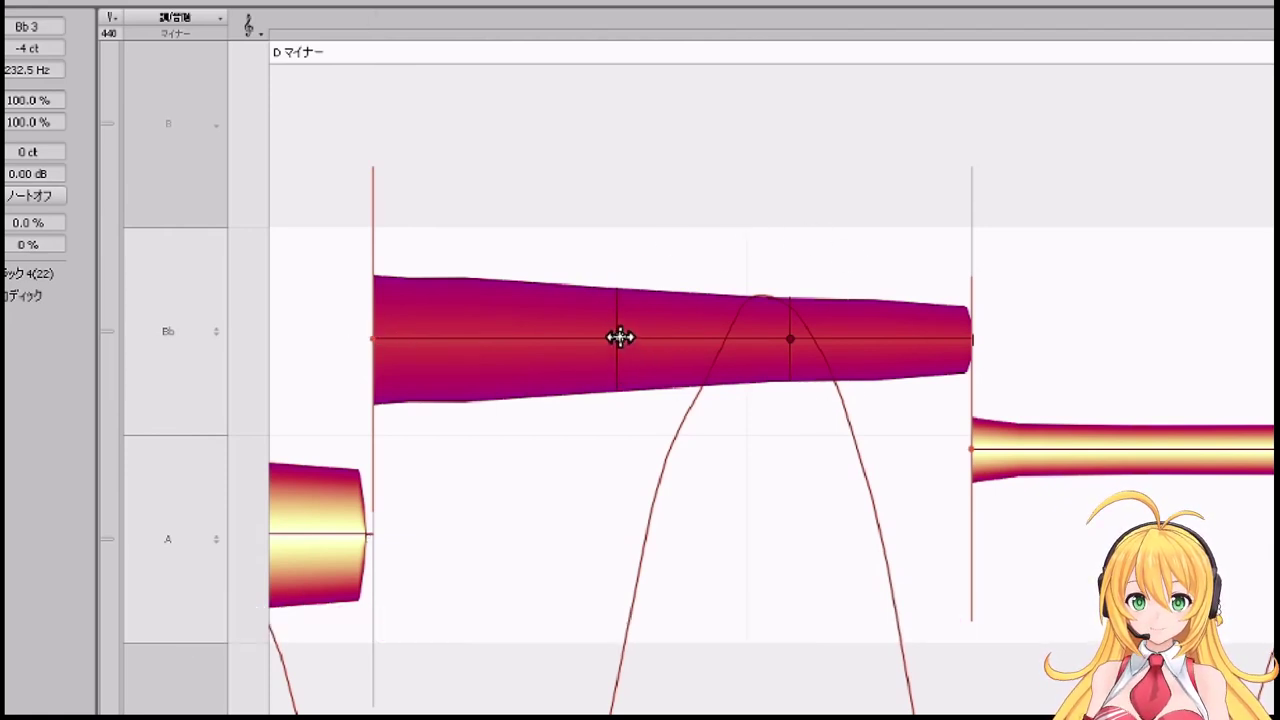
mouse_move(617, 340)
left_mouse_down()
mouse_move(534, 338)
mouse_move(577, 334)
mouse_move(554, 339)
left_mouse_up()
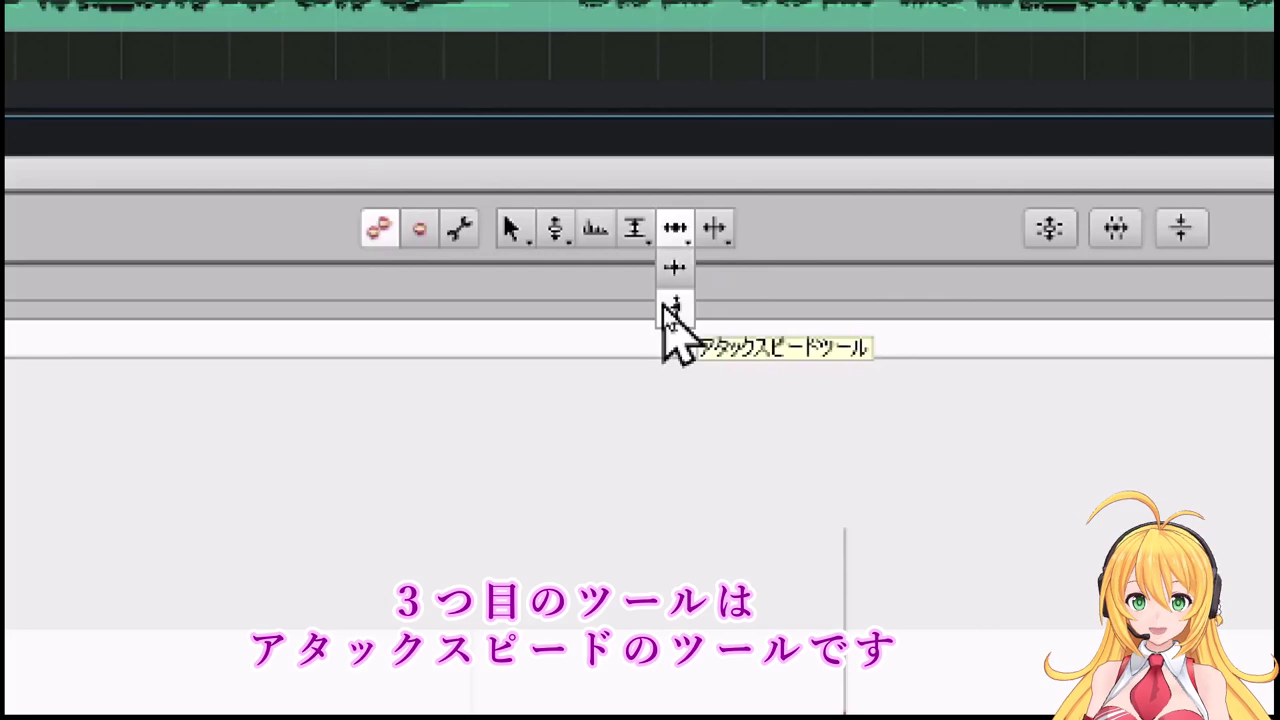
Set the tall Bb3 blob's attack speed to 59% with the Attack Speed tool, and adjust the attack of several selected blobs together
left_click(670, 308)
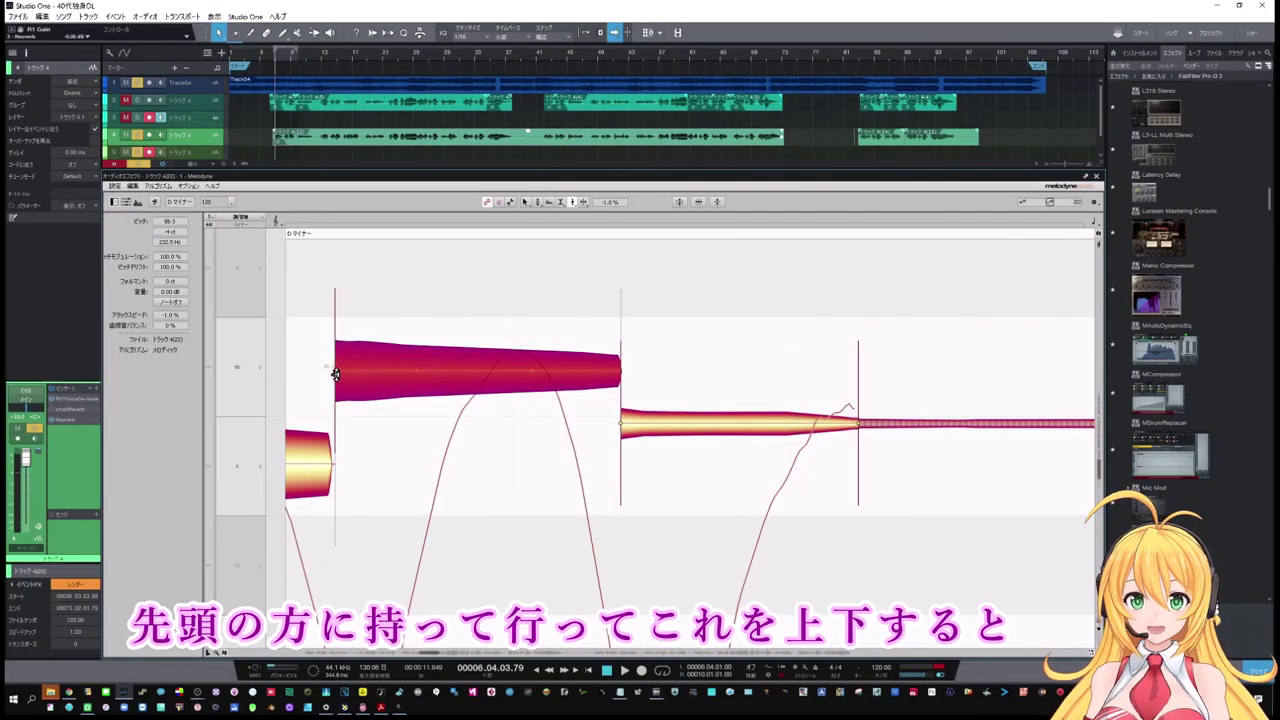
left_click_drag(335, 374, 346, 410)
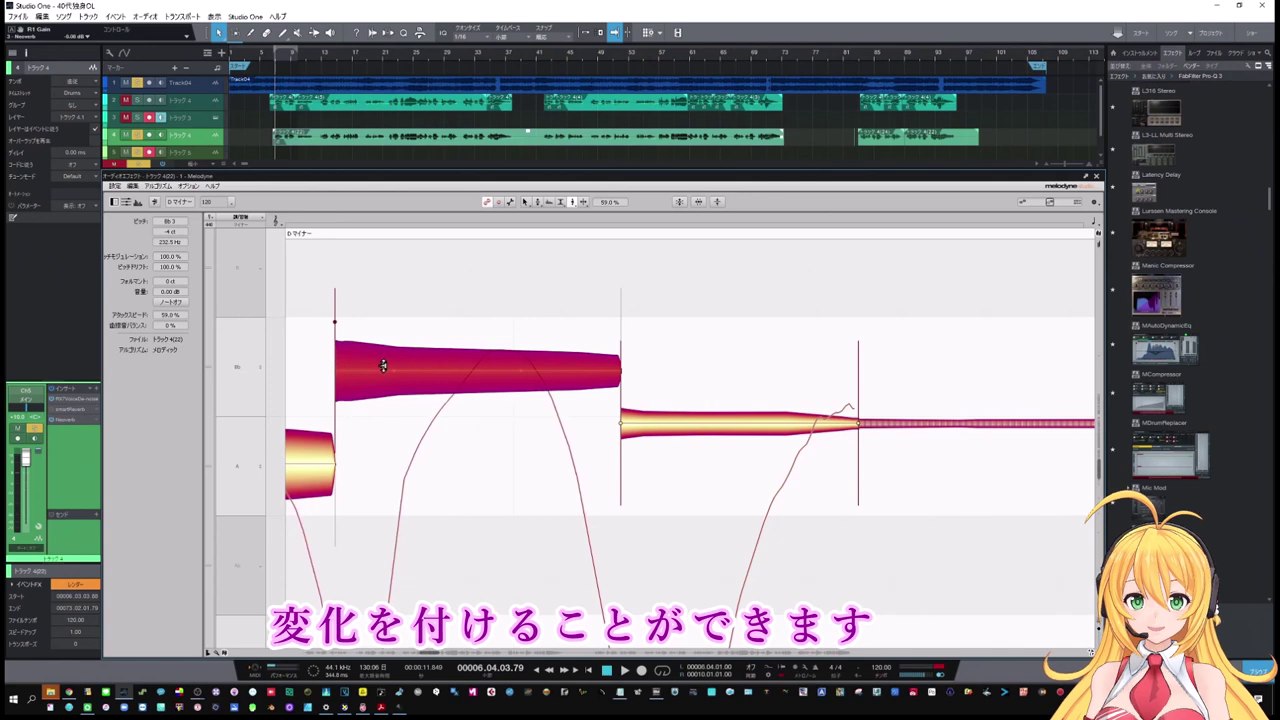
left_click(323, 277)
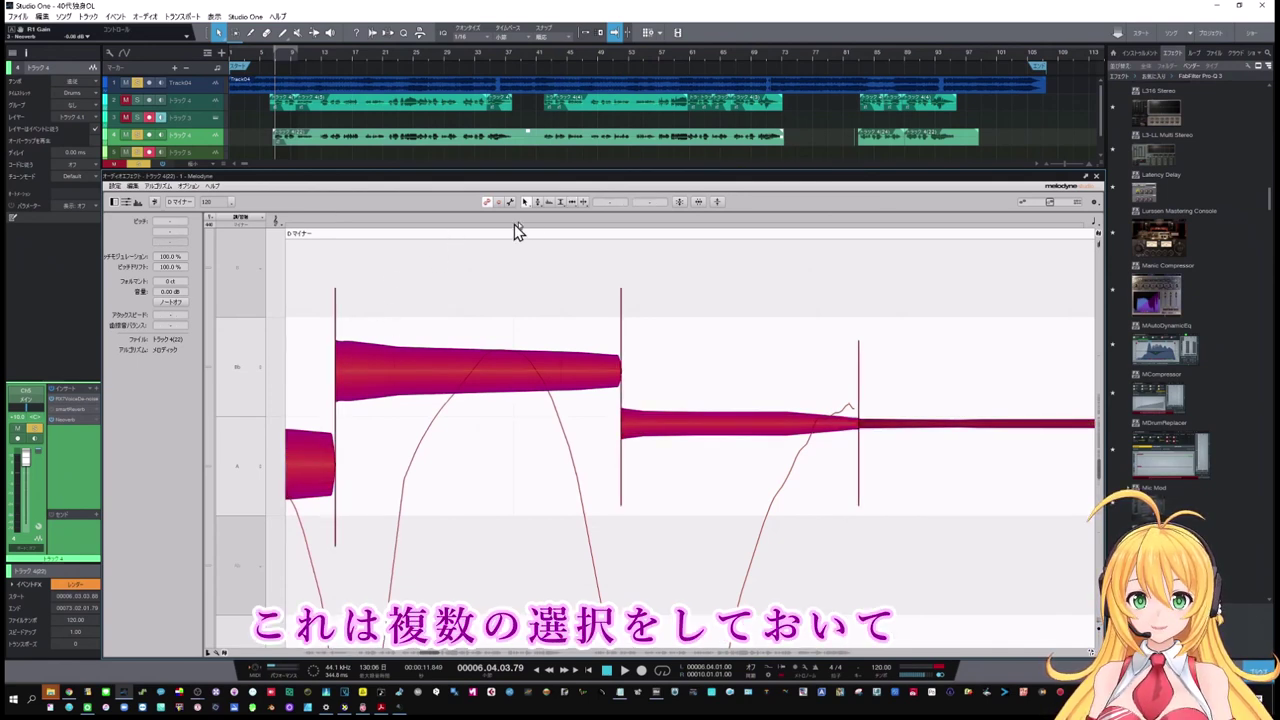
left_click(573, 203)
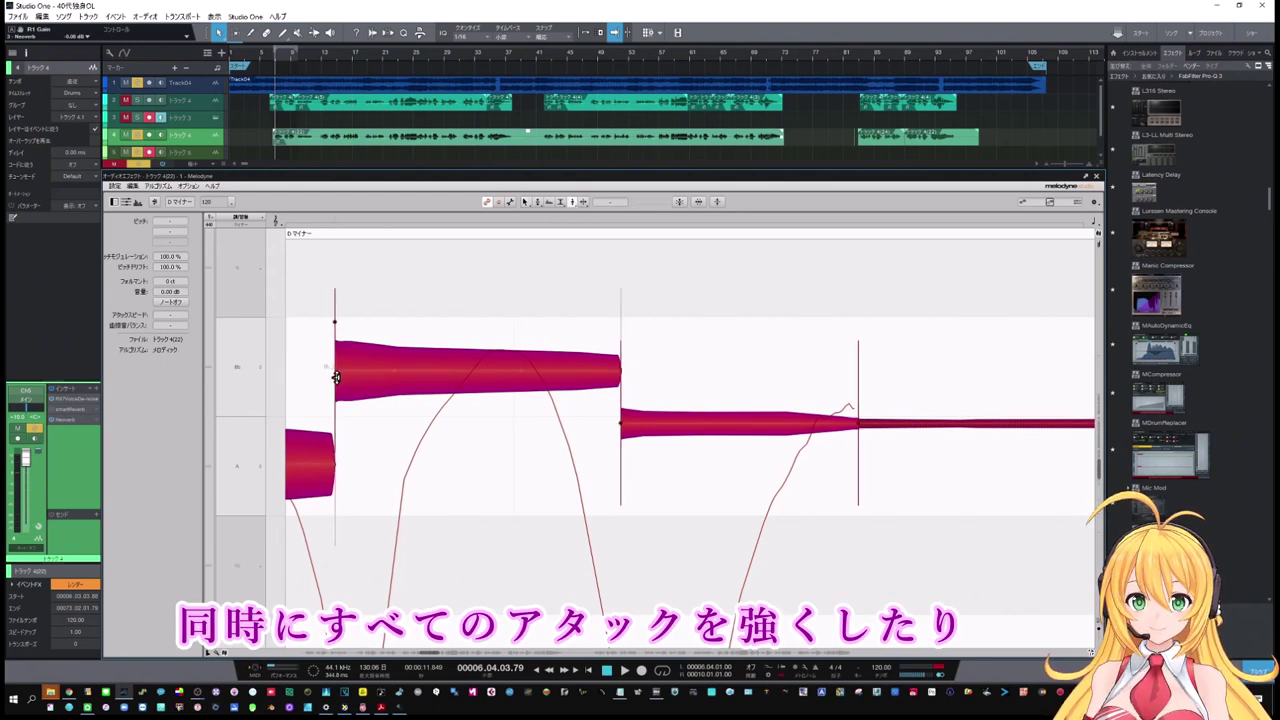
mouse_move(336, 377)
left_mouse_down()
mouse_move(335, 362)
mouse_move(335, 388)
mouse_move(336, 376)
left_mouse_up()
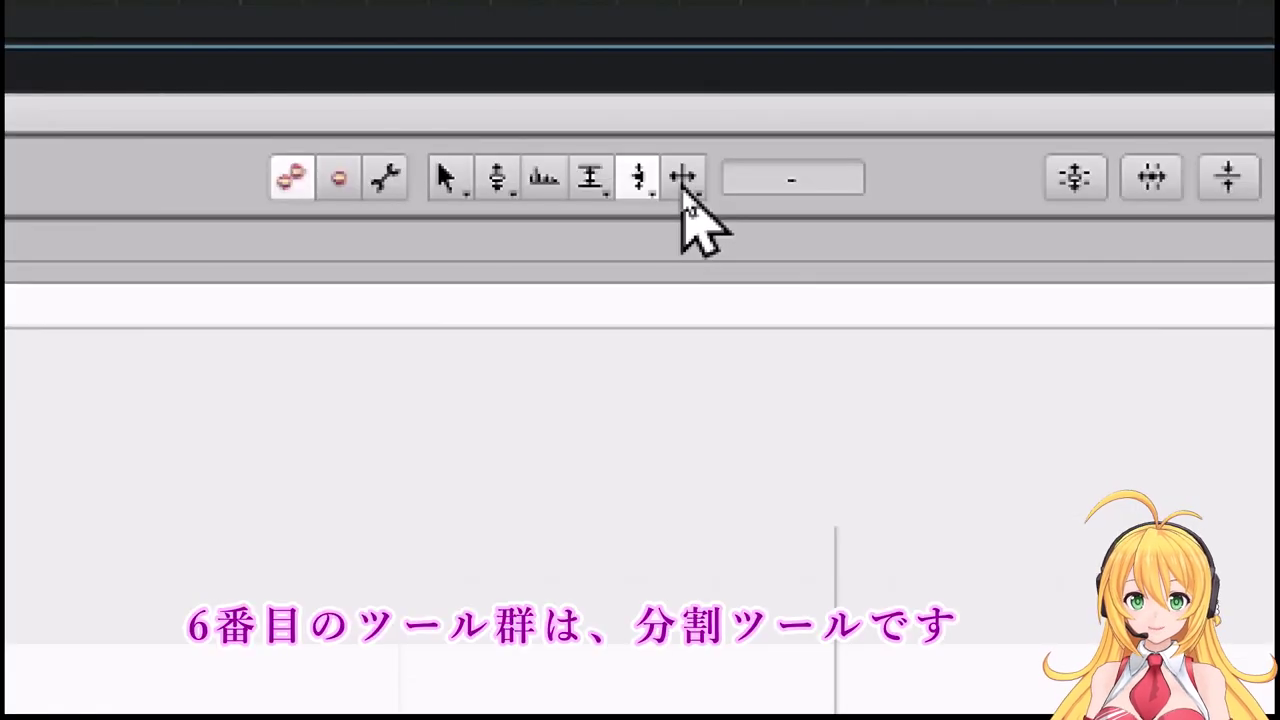
Split the tall Bb3 blob near its middle with the Note Separation tool, shift the split toward its end, and remove it
left_click(584, 202)
left_click(686, 214)
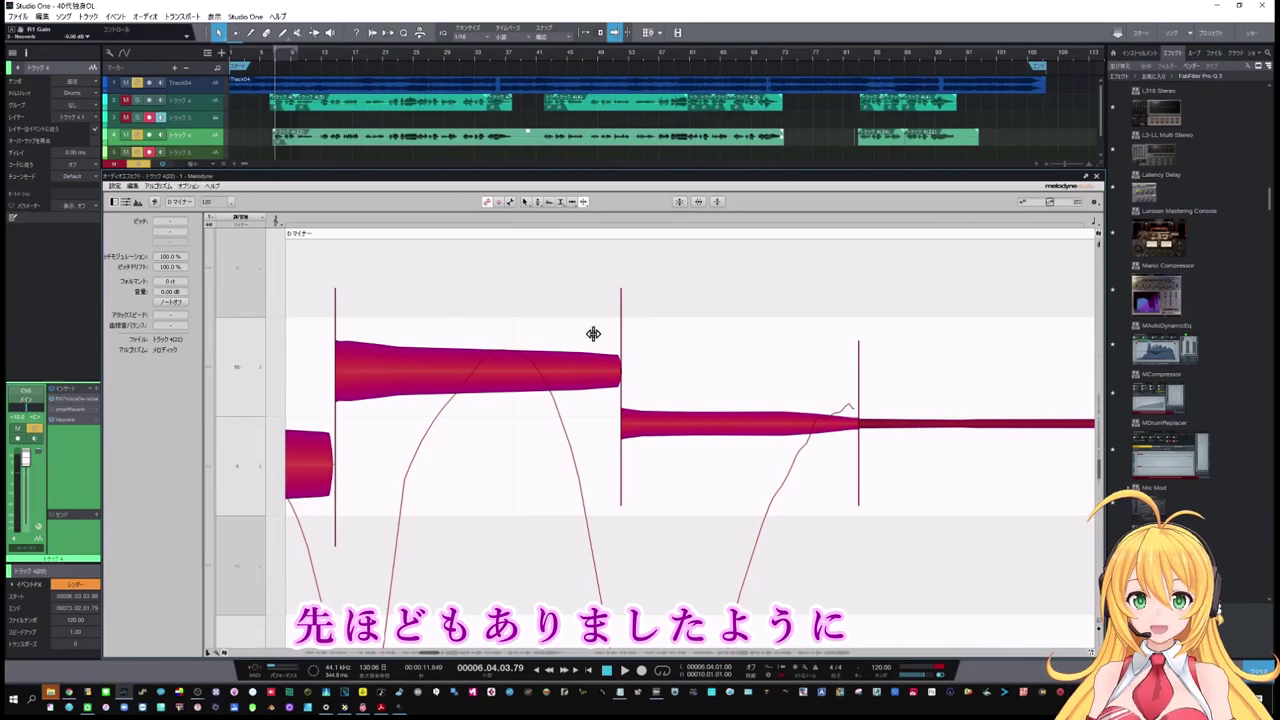
double_click(479, 350)
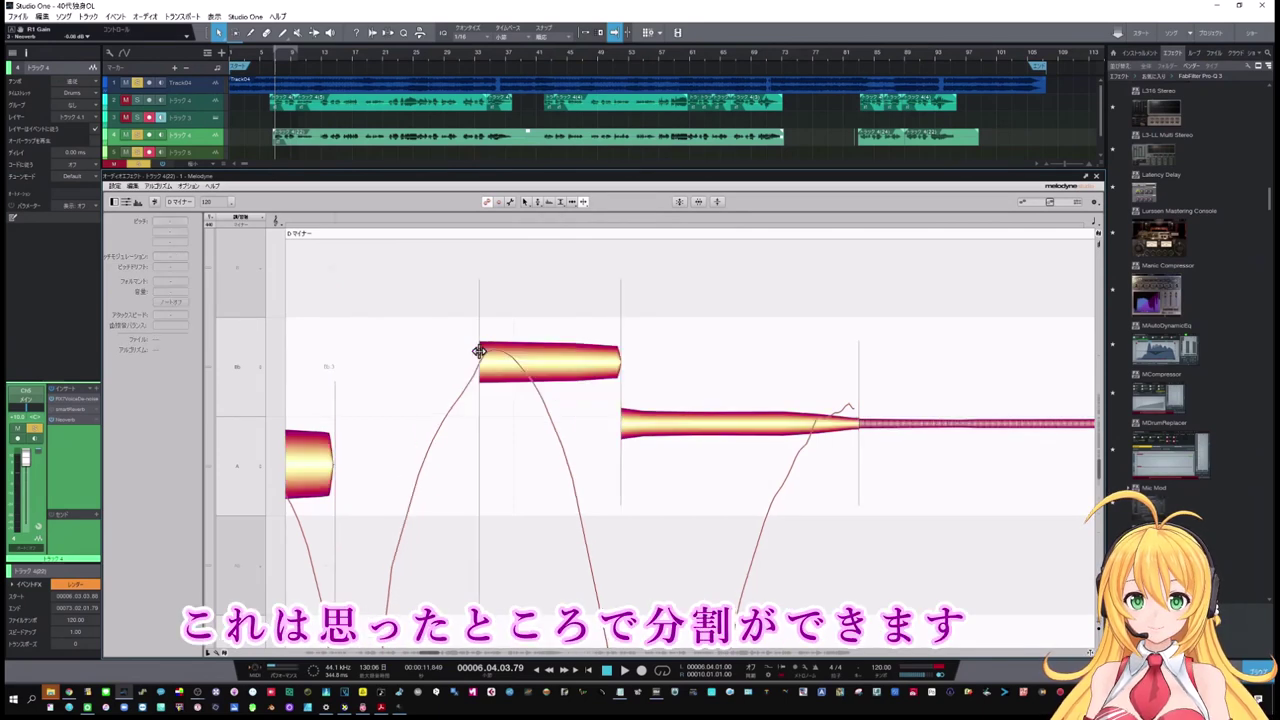
left_click_drag(479, 350, 566, 355)
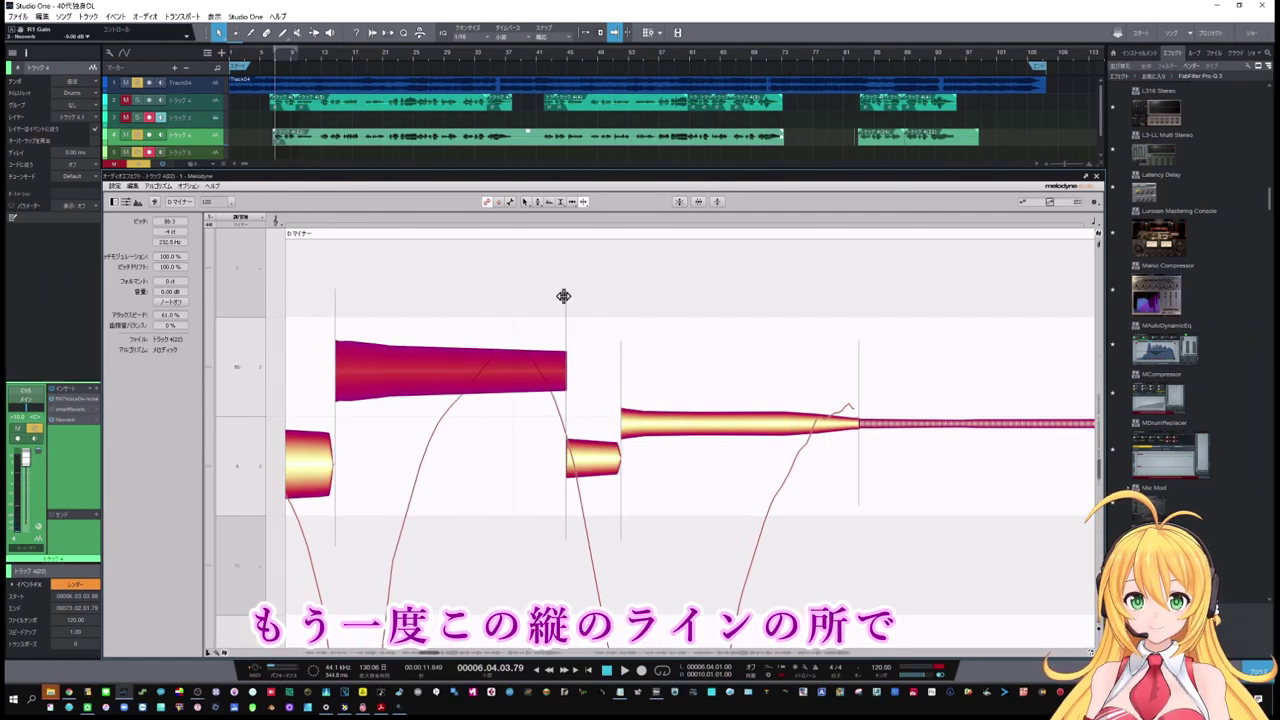
double_click(566, 378)
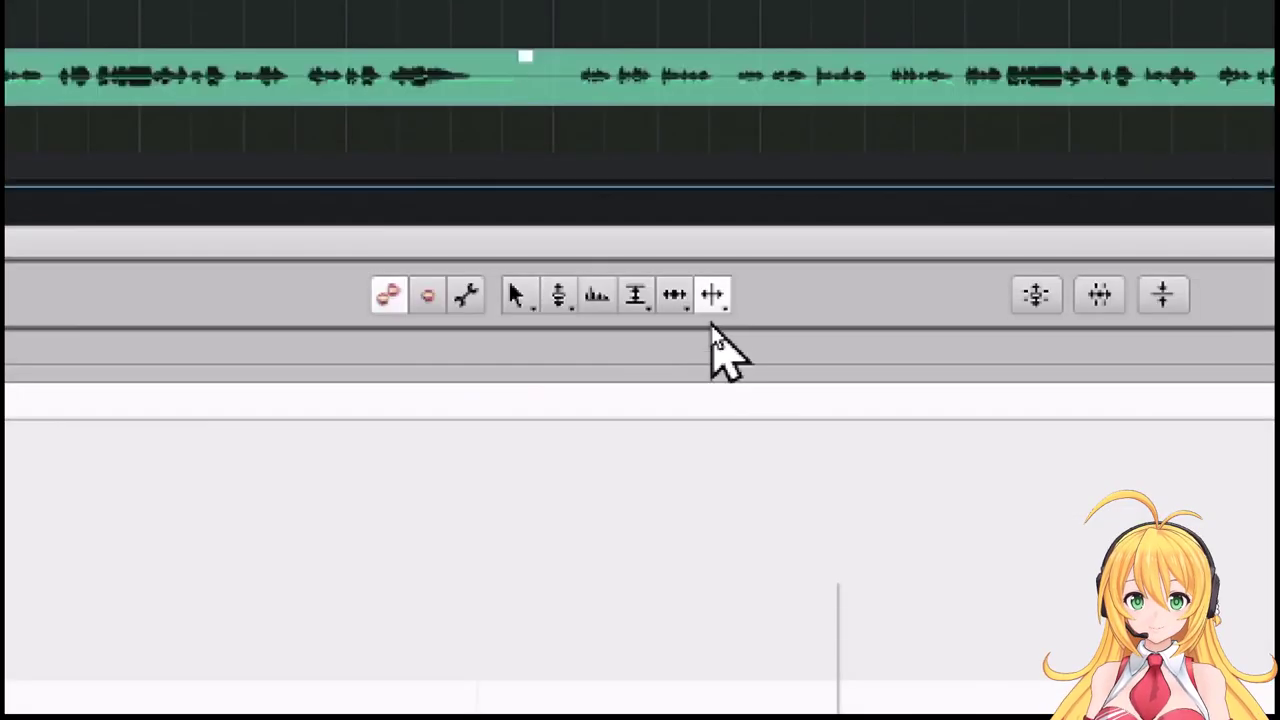
Move the soft separation between the tall Bb3 blob and the following blob slightly later with the Main tool
left_click(584, 205)
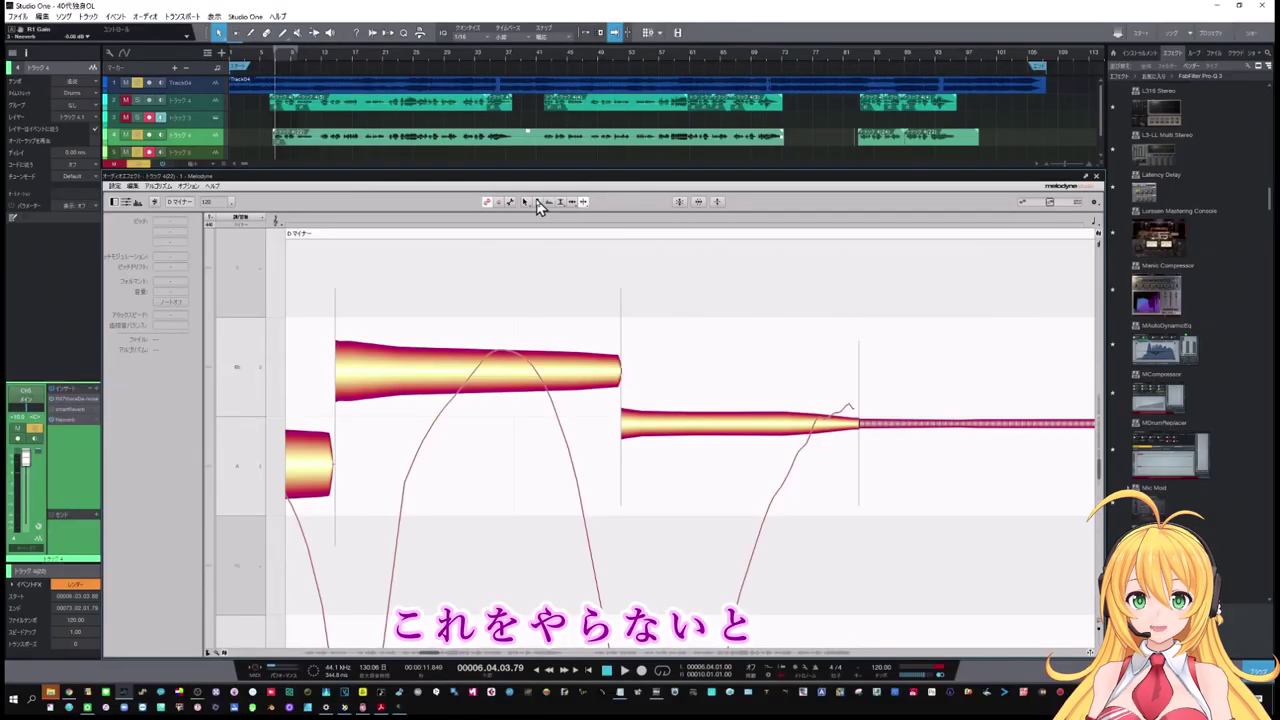
left_click(520, 296)
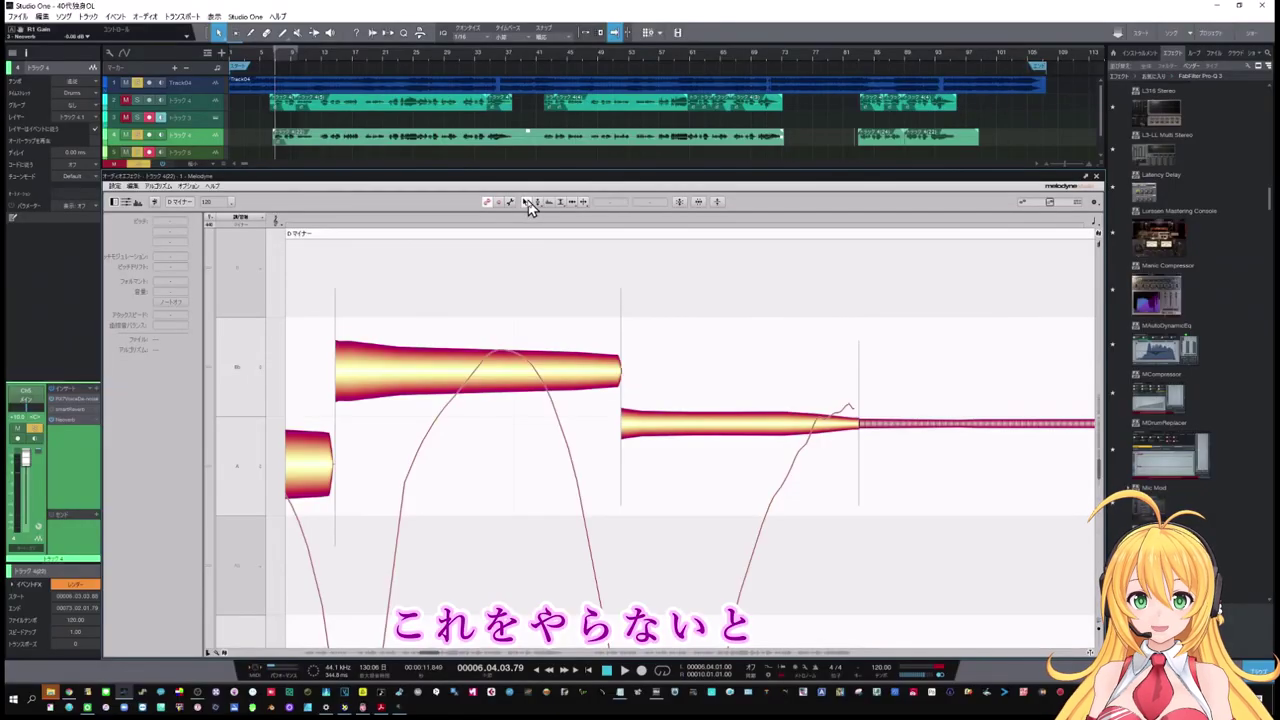
left_click(620, 406)
mouse_move(620, 406)
left_mouse_down()
mouse_move(665, 410)
mouse_move(625, 410)
left_mouse_up()
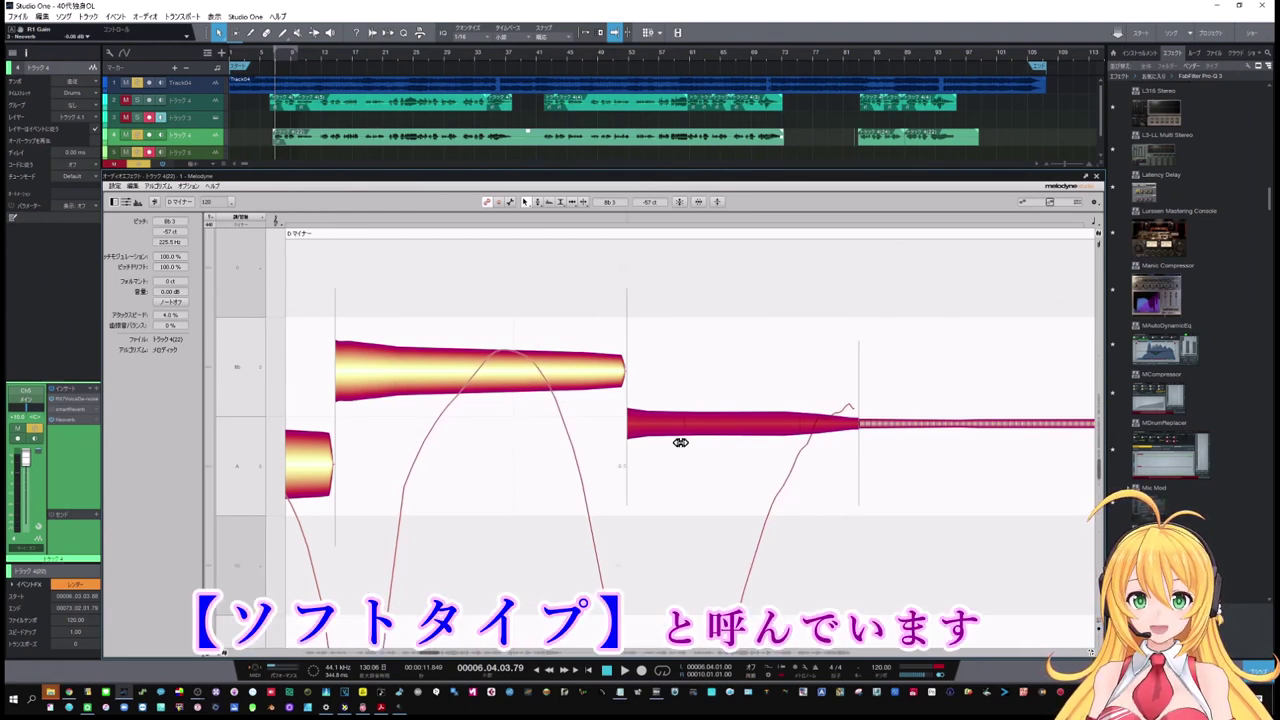
Change the separation between the tall Bb3 blob and the following blob to a hard one using the Separation Type tool
left_click(583, 205)
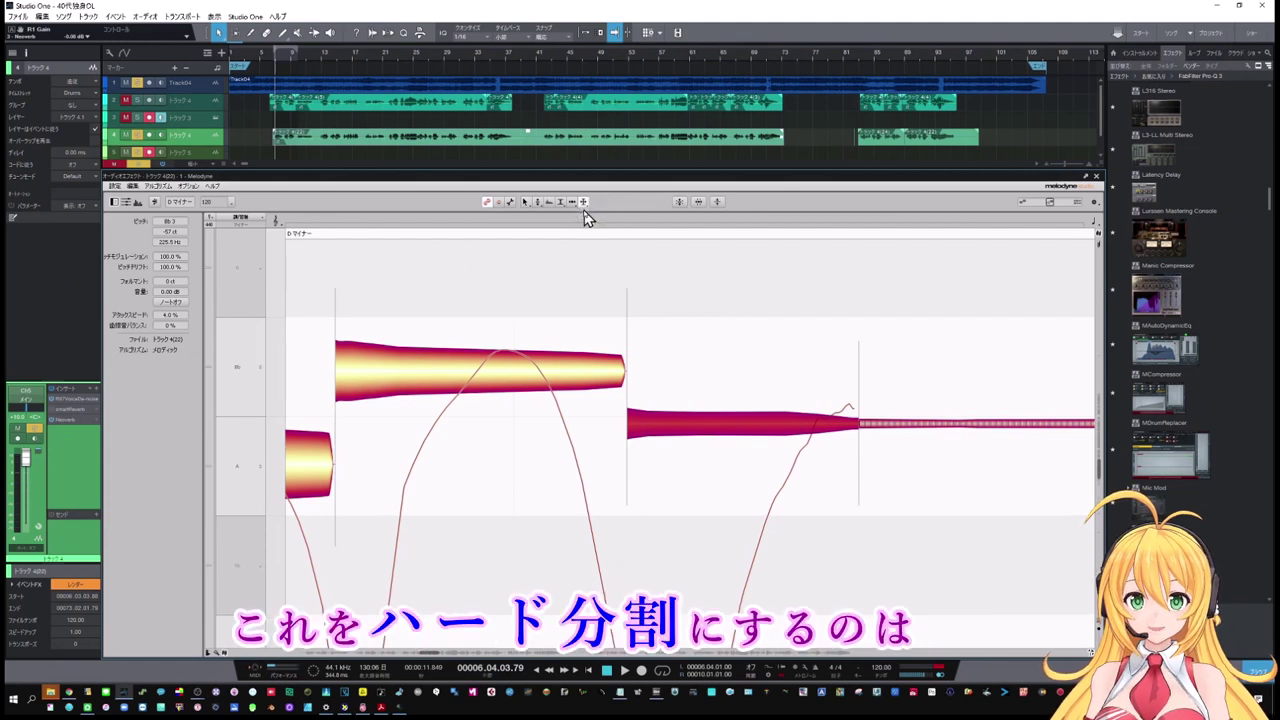
double_click(628, 392)
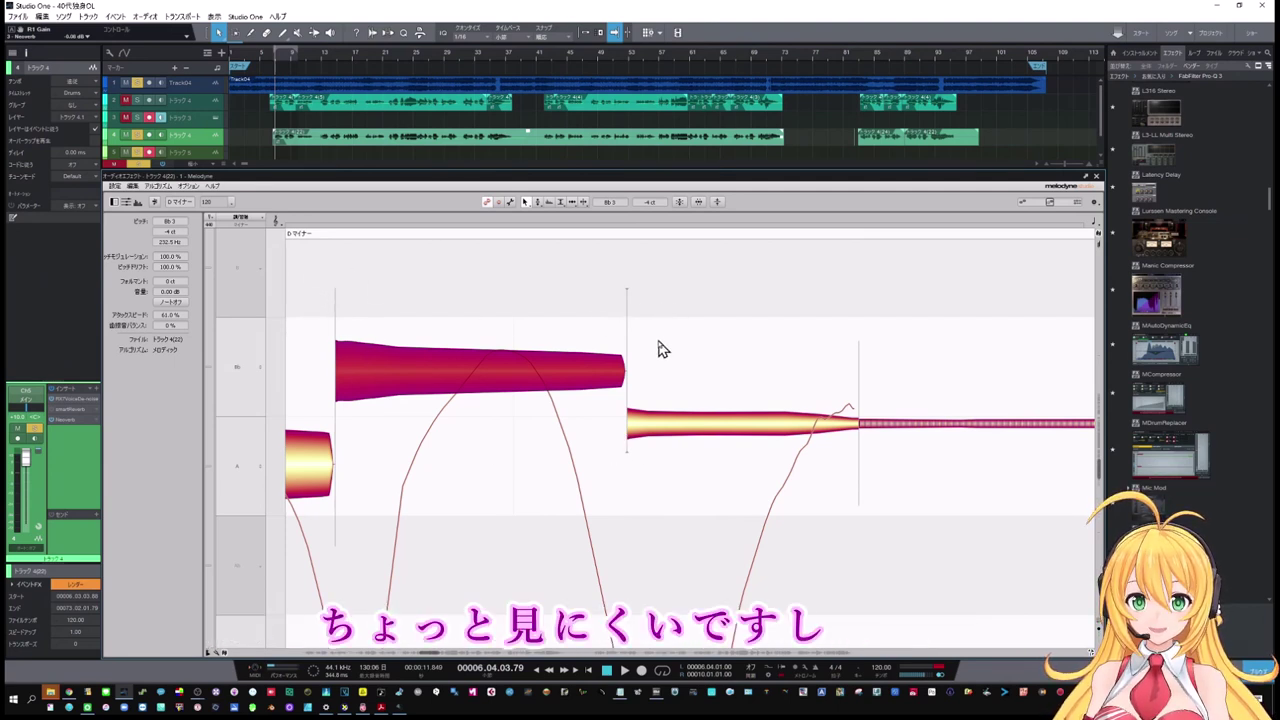
Stretch the end of the tall Bb3 blob over the following blob and return it to the separation line
left_click_drag(700, 388, 677, 360)
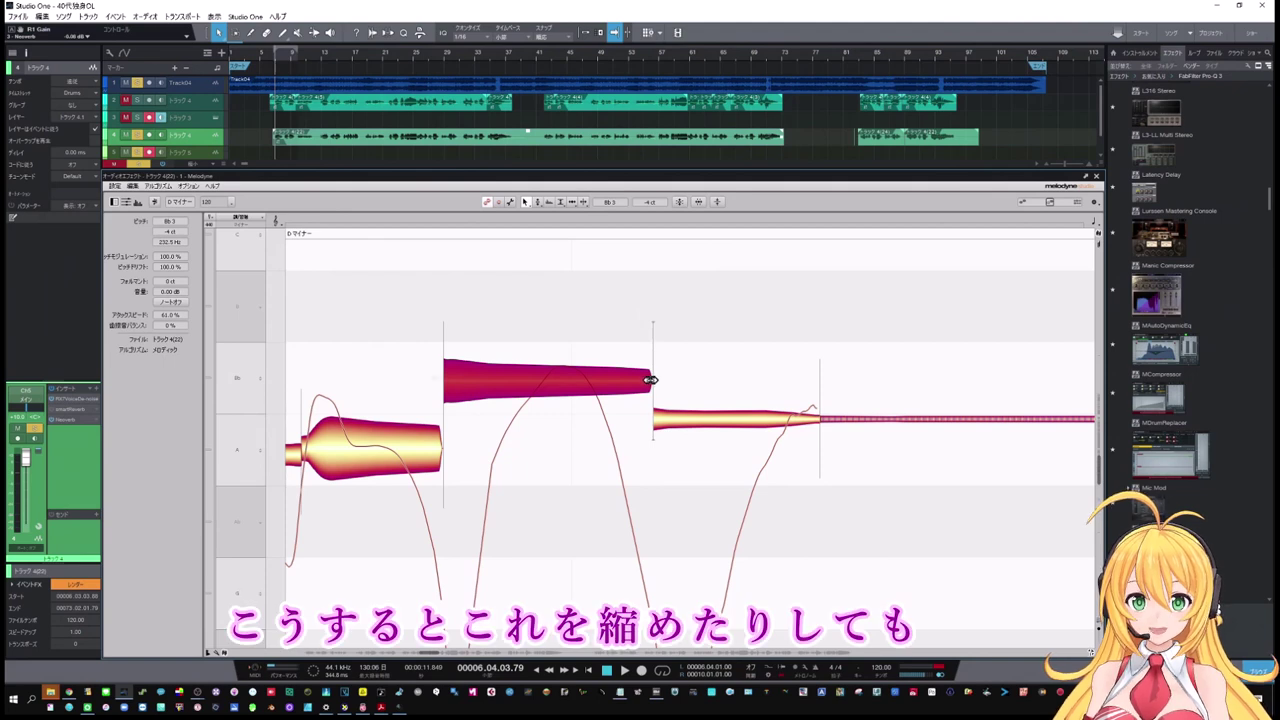
left_click_drag(651, 380, 700, 382)
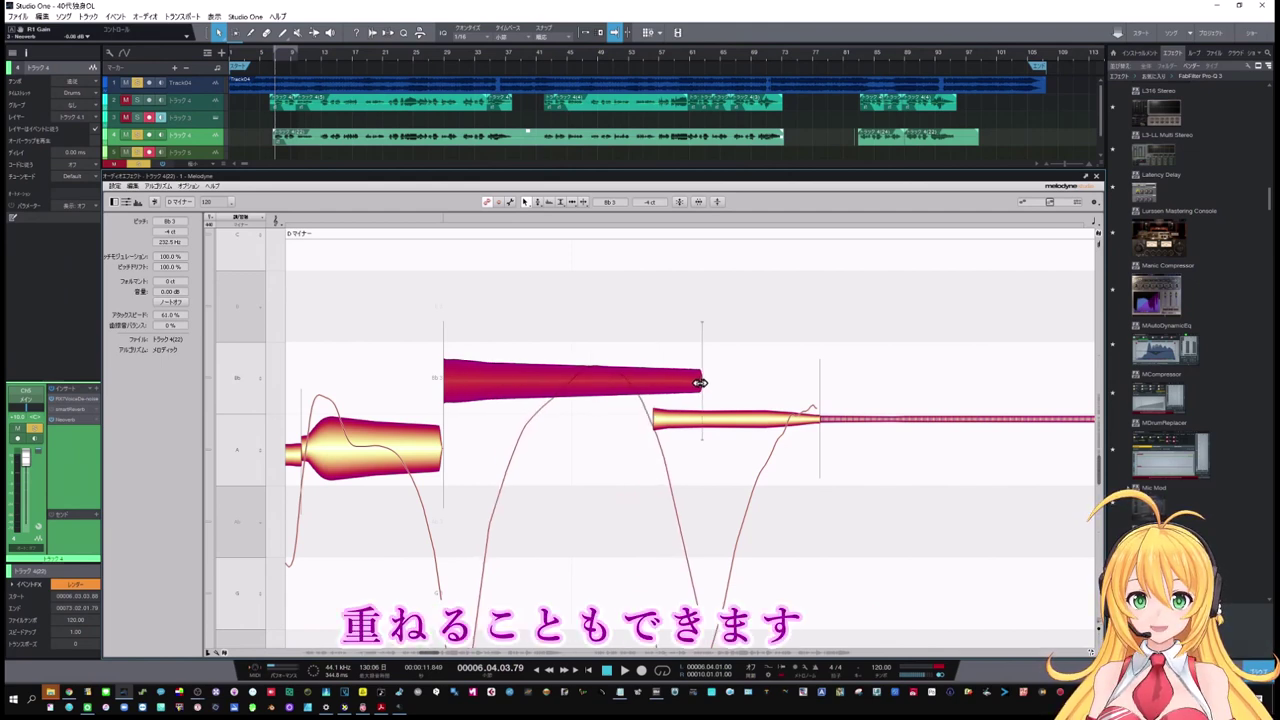
left_click_drag(700, 382, 652, 382)
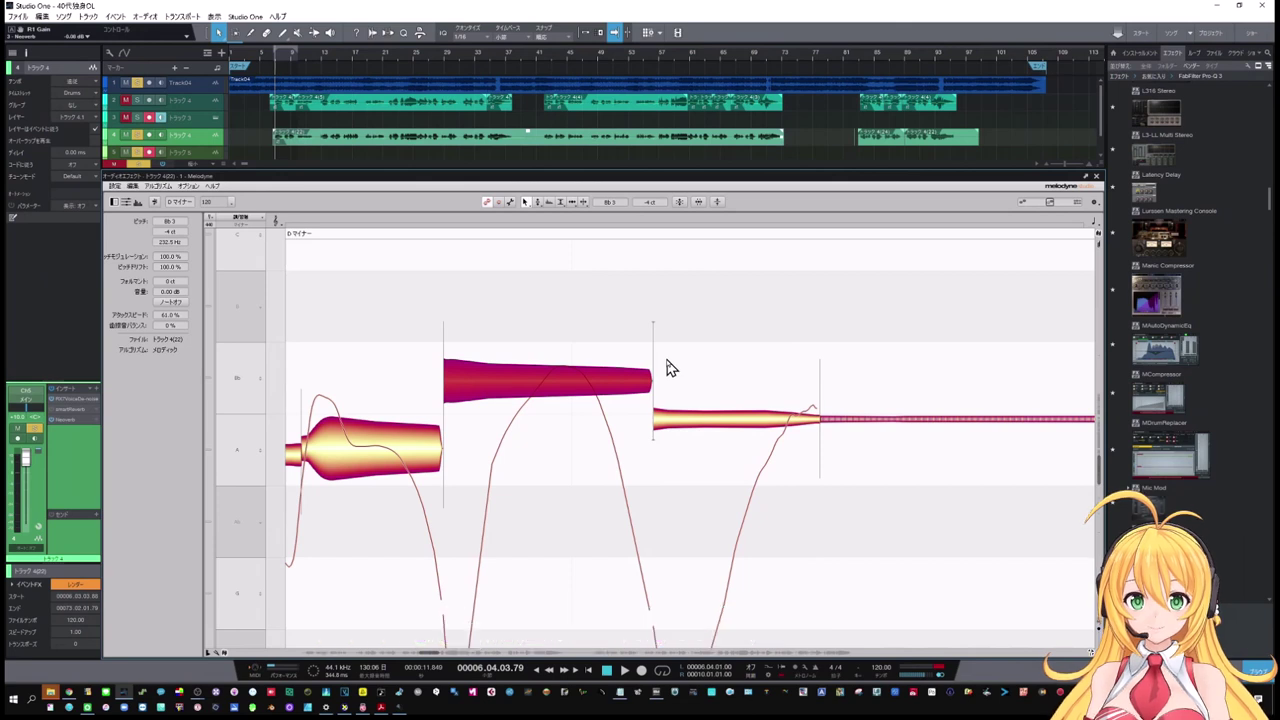
Deselect the tall Bb3 blob and try varying the pitch center in the Correct Pitch macro for all notes
left_click(679, 201)
left_click(650, 230)
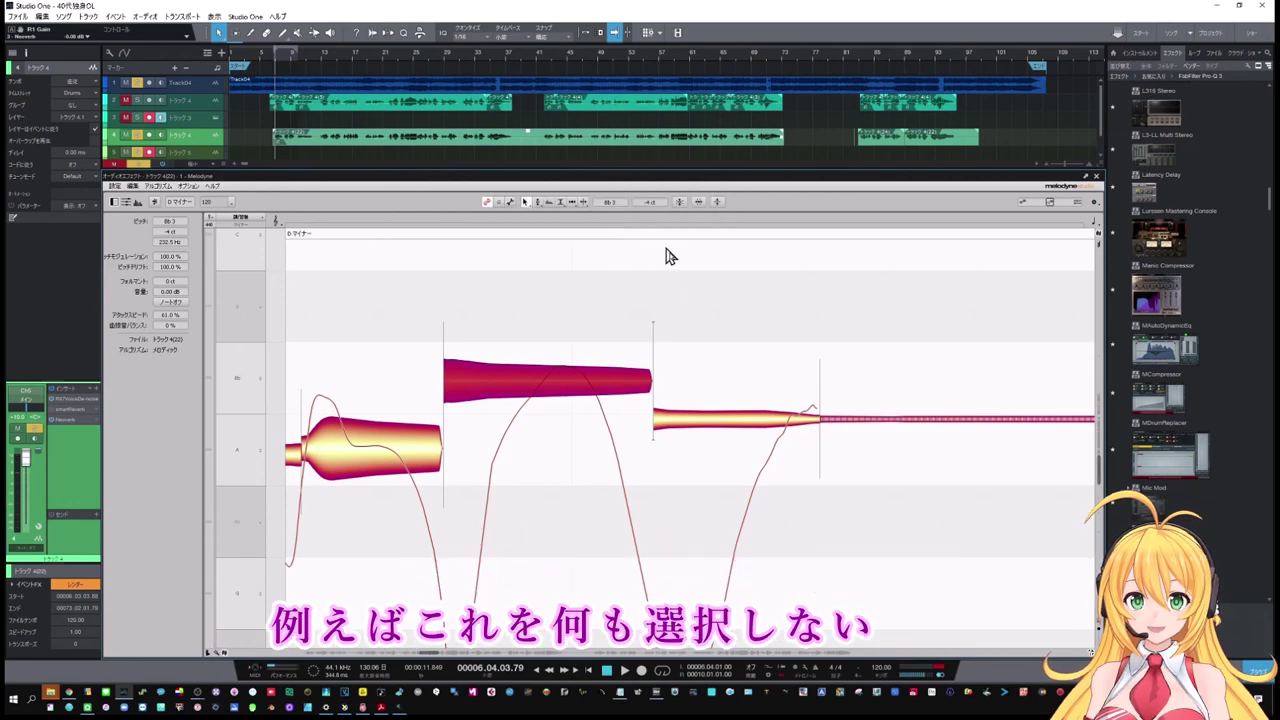
left_click(705, 298)
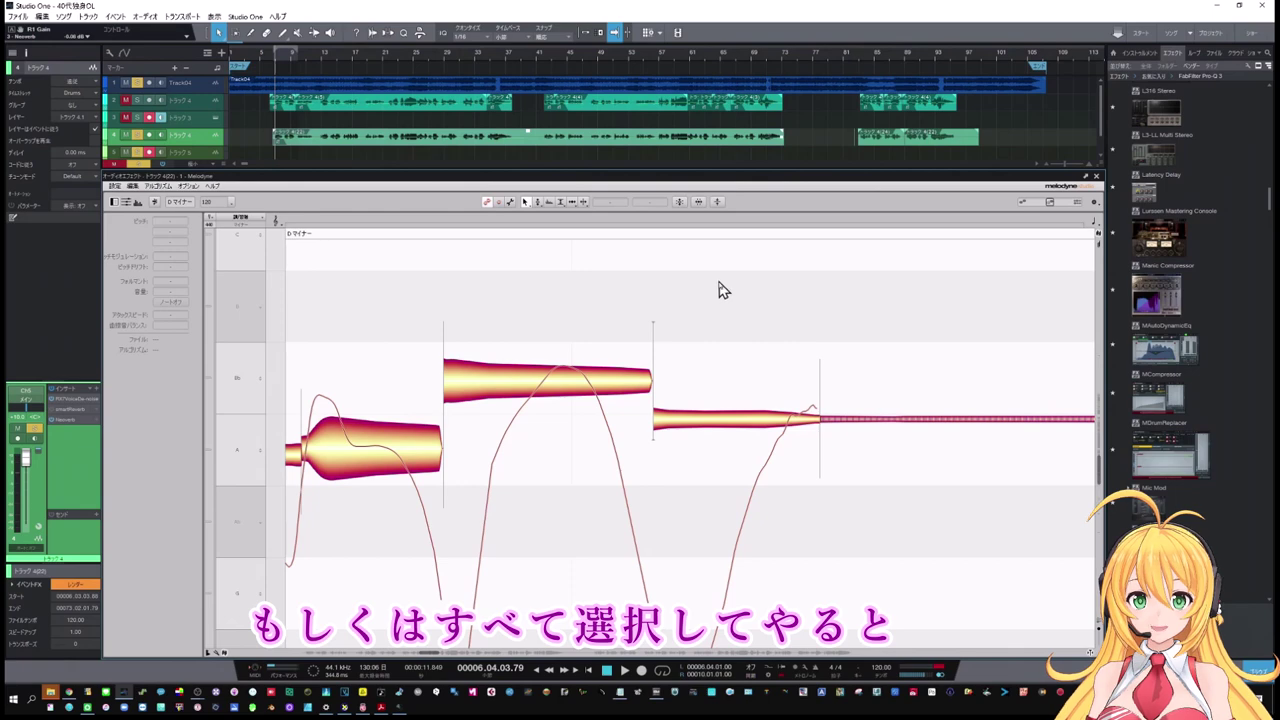
left_click_drag(884, 528, 663, 400)
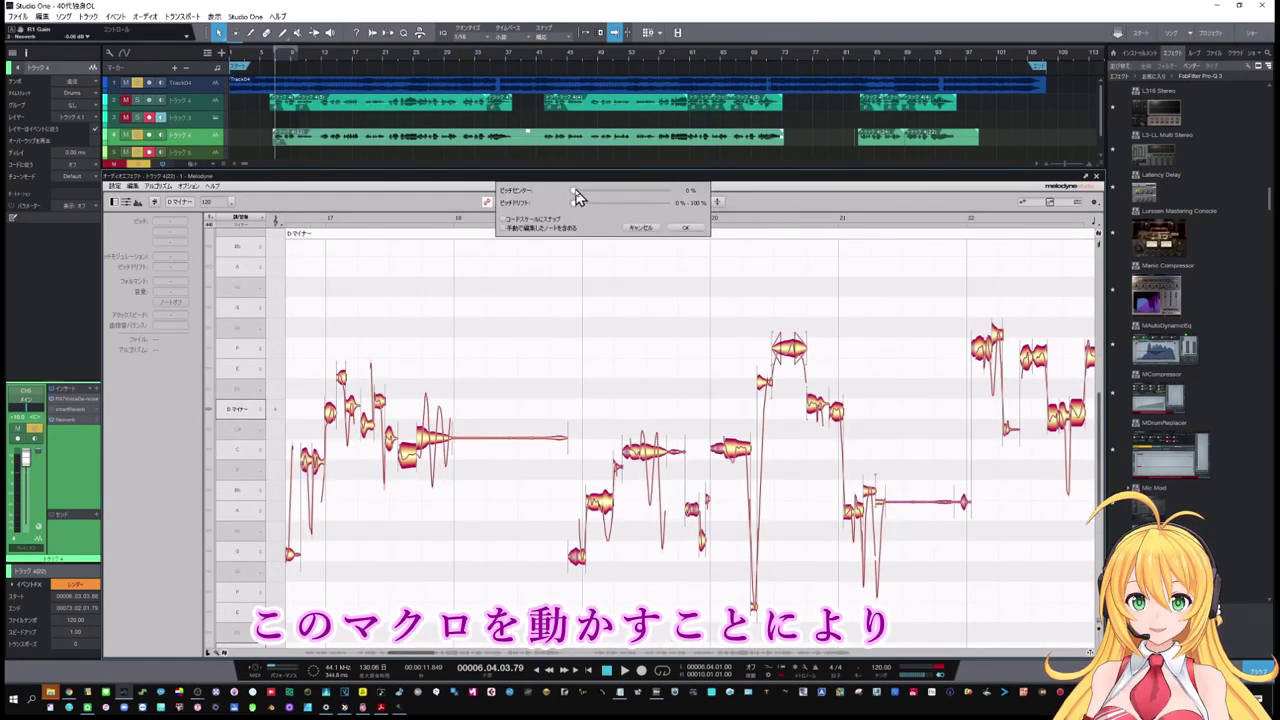
left_click_drag(576, 194, 476, 207)
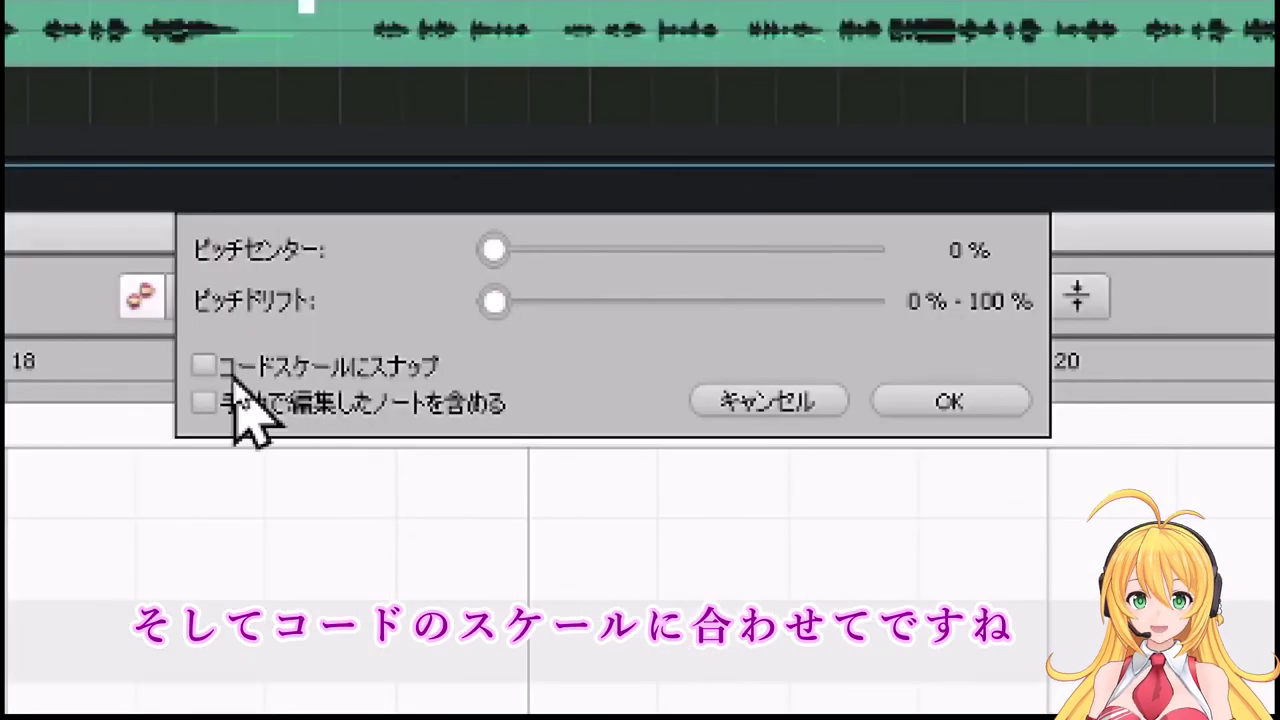
Try correcting all notes with Snap to Chord Scale enabled, raising the pitch center to 100 % and reducing it again
left_click(210, 367)
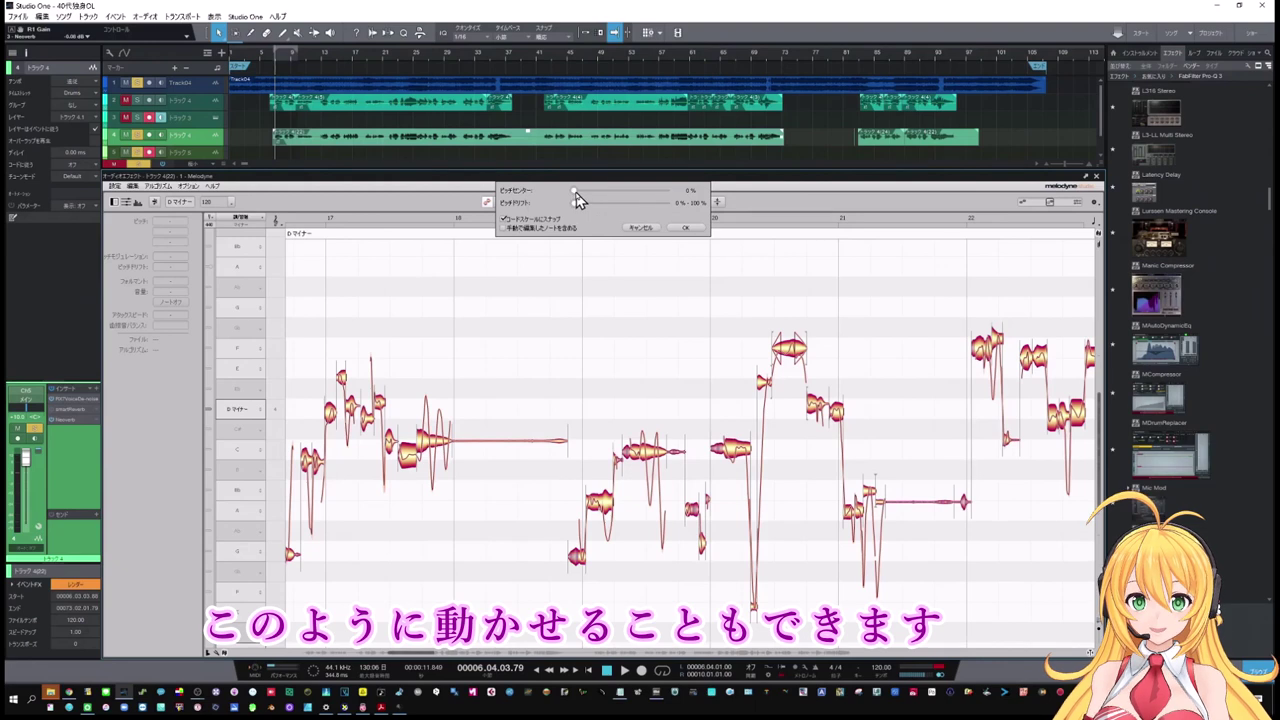
left_click_drag(575, 194, 737, 203)
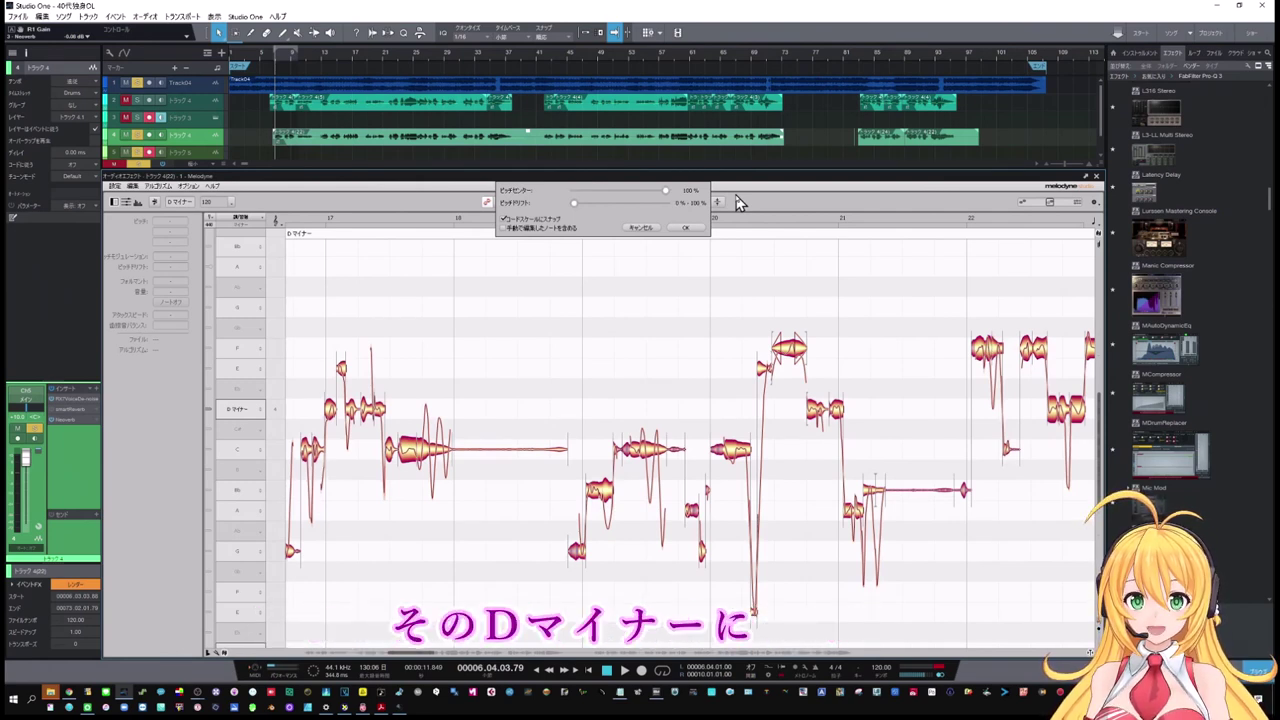
left_click_drag(662, 200, 587, 203)
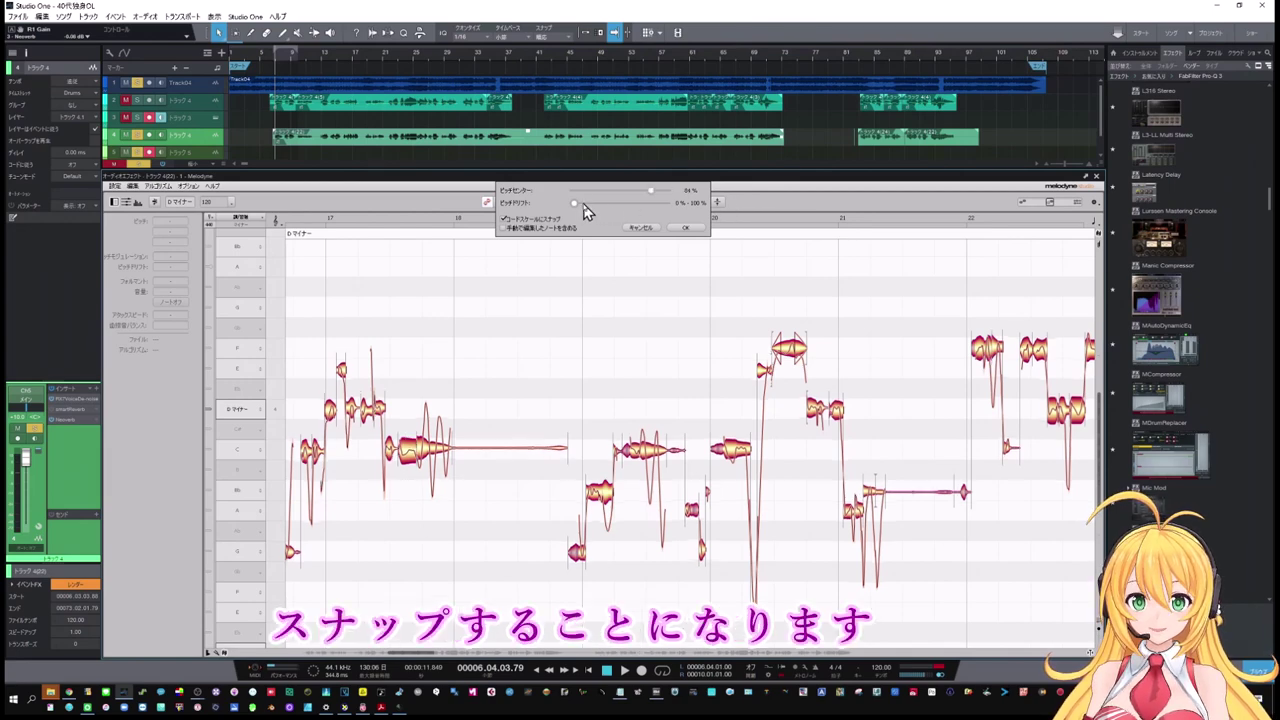
left_click(685, 228)
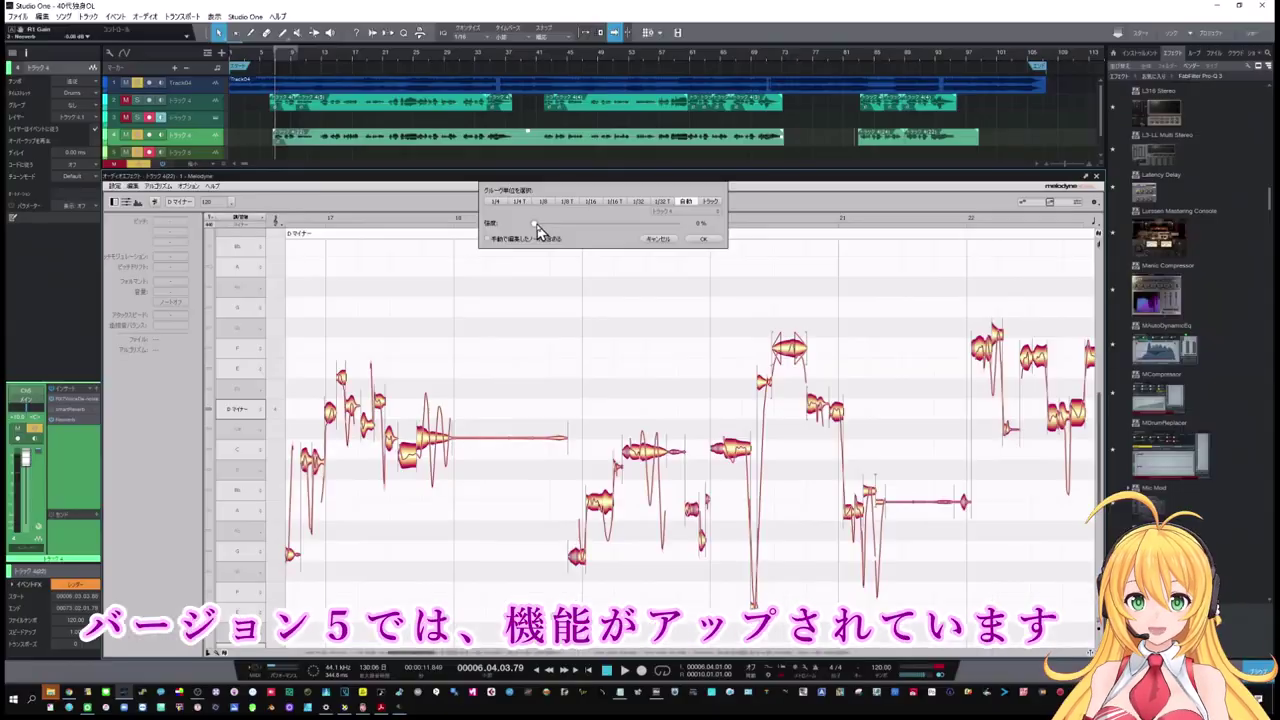
Try different intensities in the Quantize Time macro for all notes, using the automatic groove reference
left_click_drag(420, 357, 698, 373)
left_click_drag(620, 230, 729, 245)
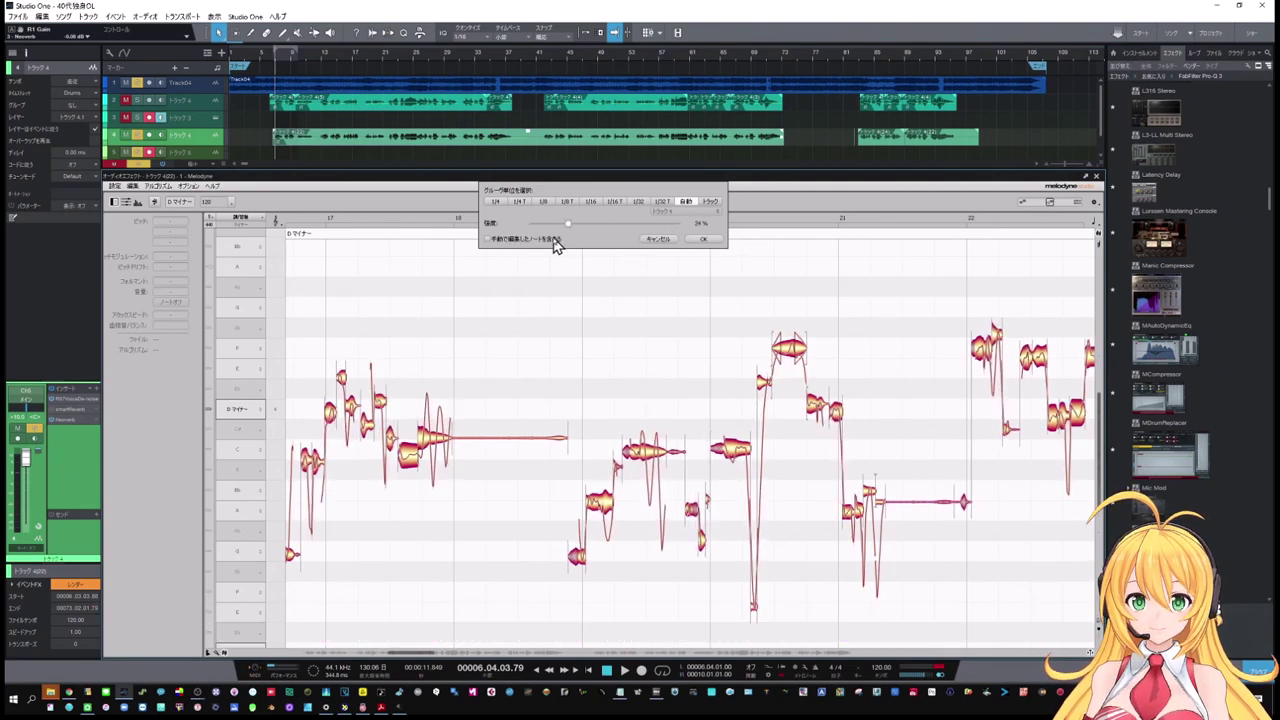
left_click(703, 239)
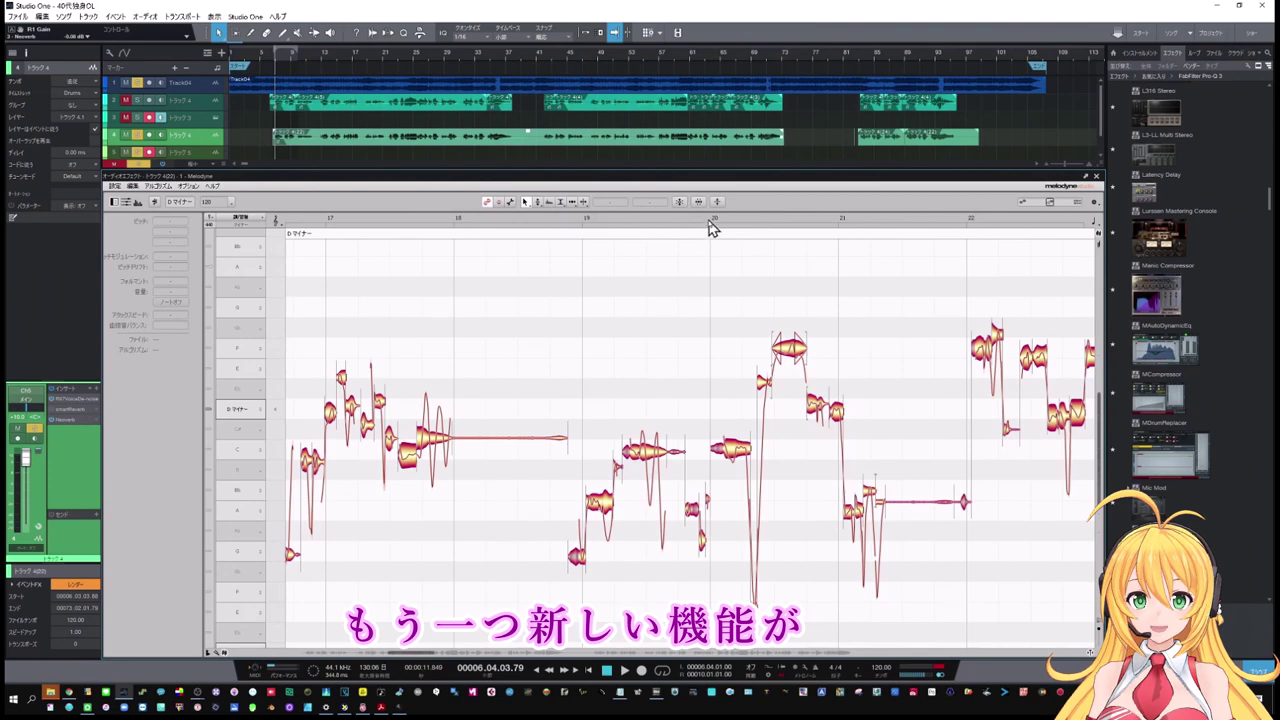
Examine the leveling macro's controls for making quiet notes louder and loud notes quieter
left_click(718, 203)
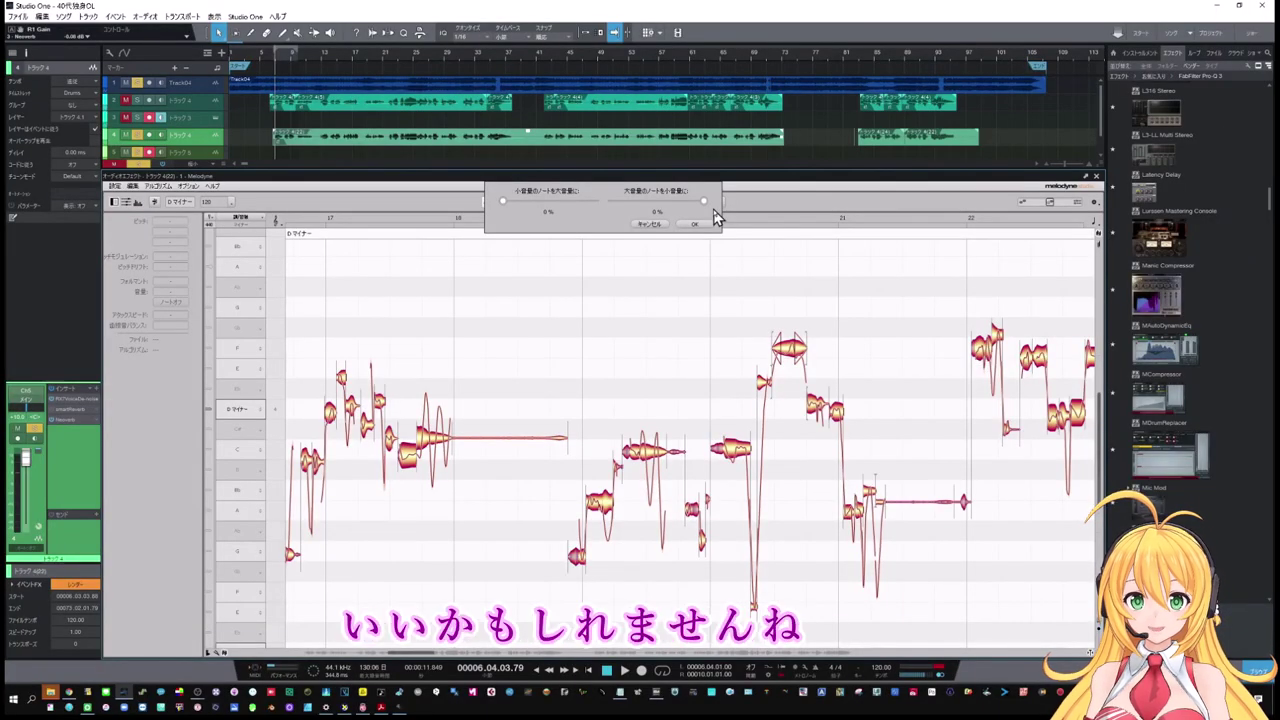
left_click(695, 223)
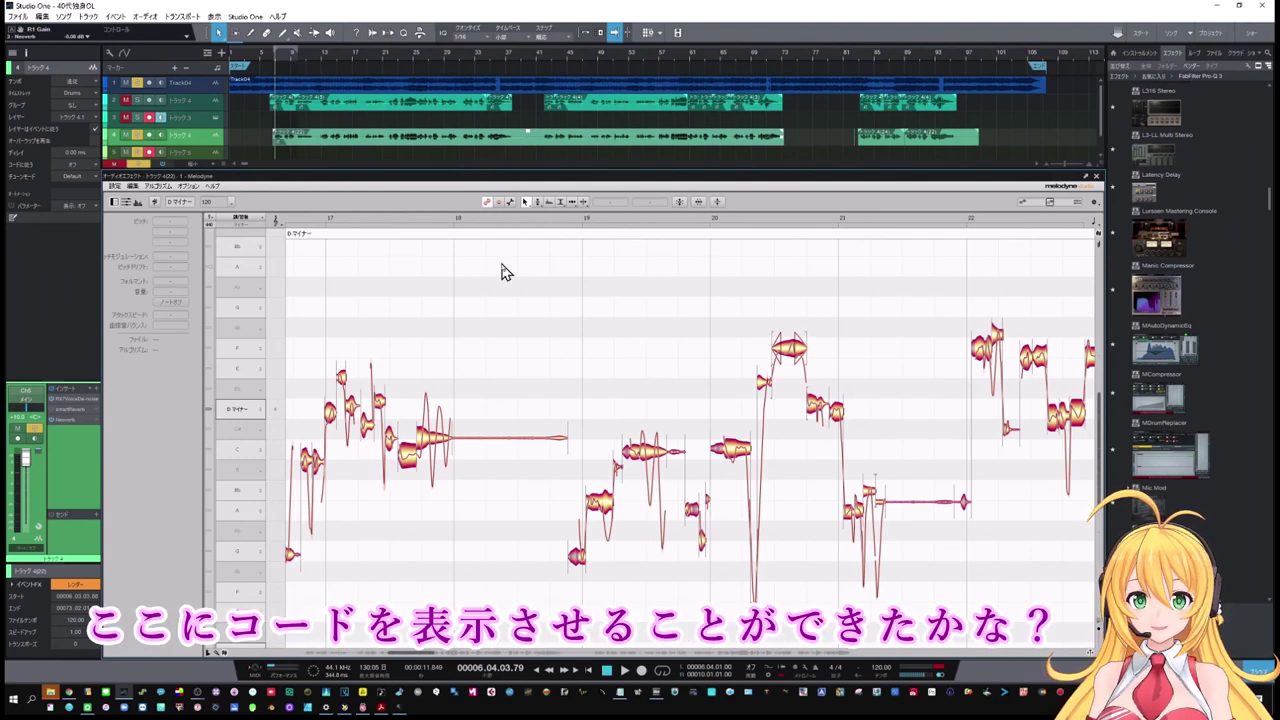
Show the chord track in the arrangement and extract the chord progression from Track04 onto it
left_click(207, 52)
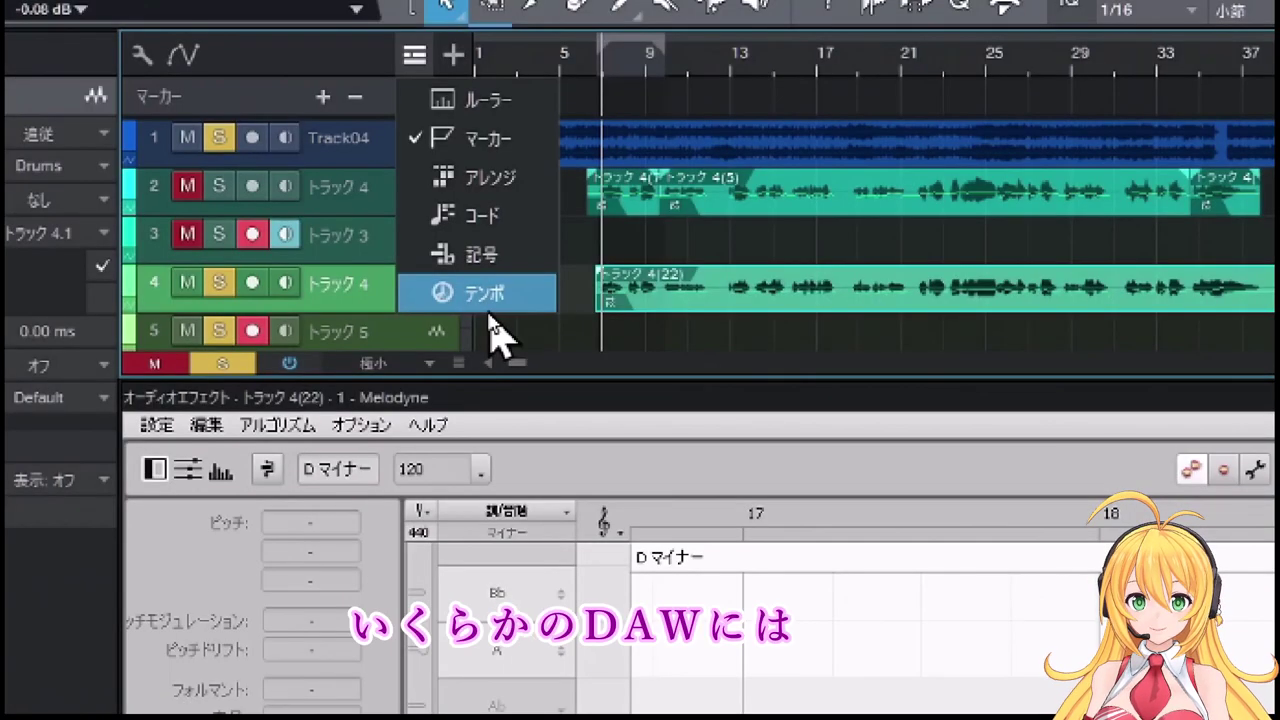
left_click(494, 222)
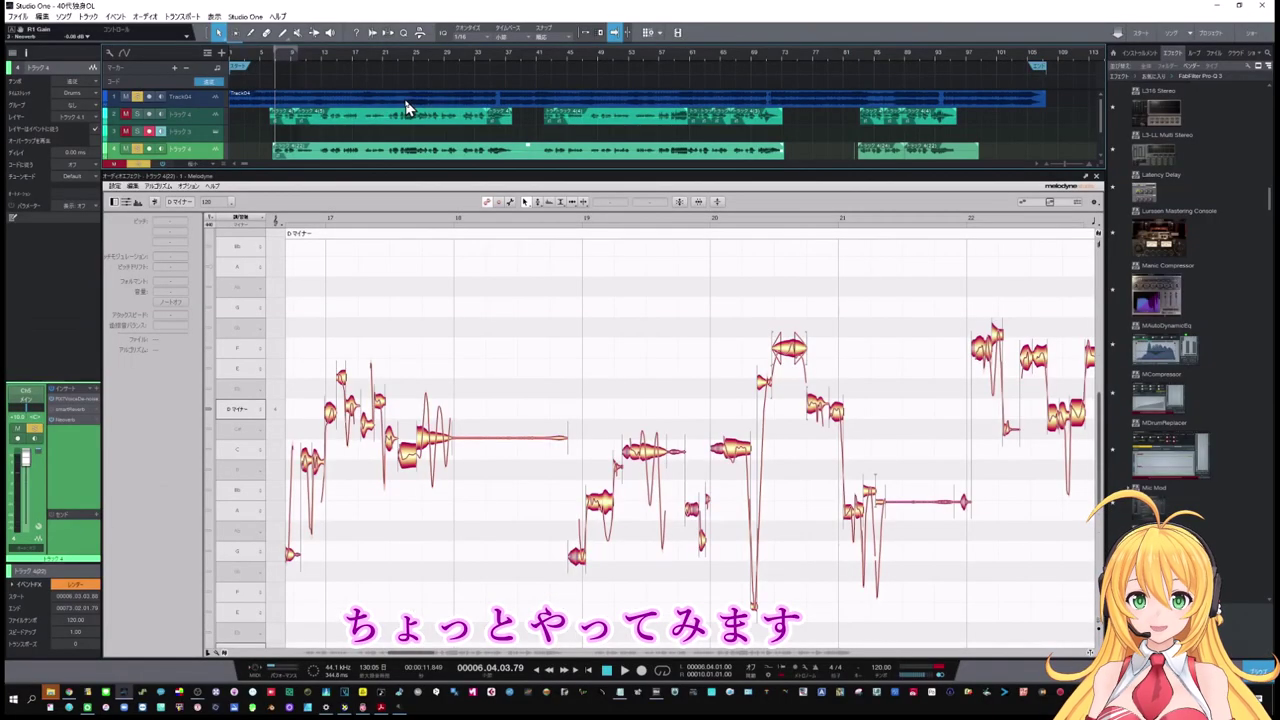
left_click_drag(406, 108, 406, 86)
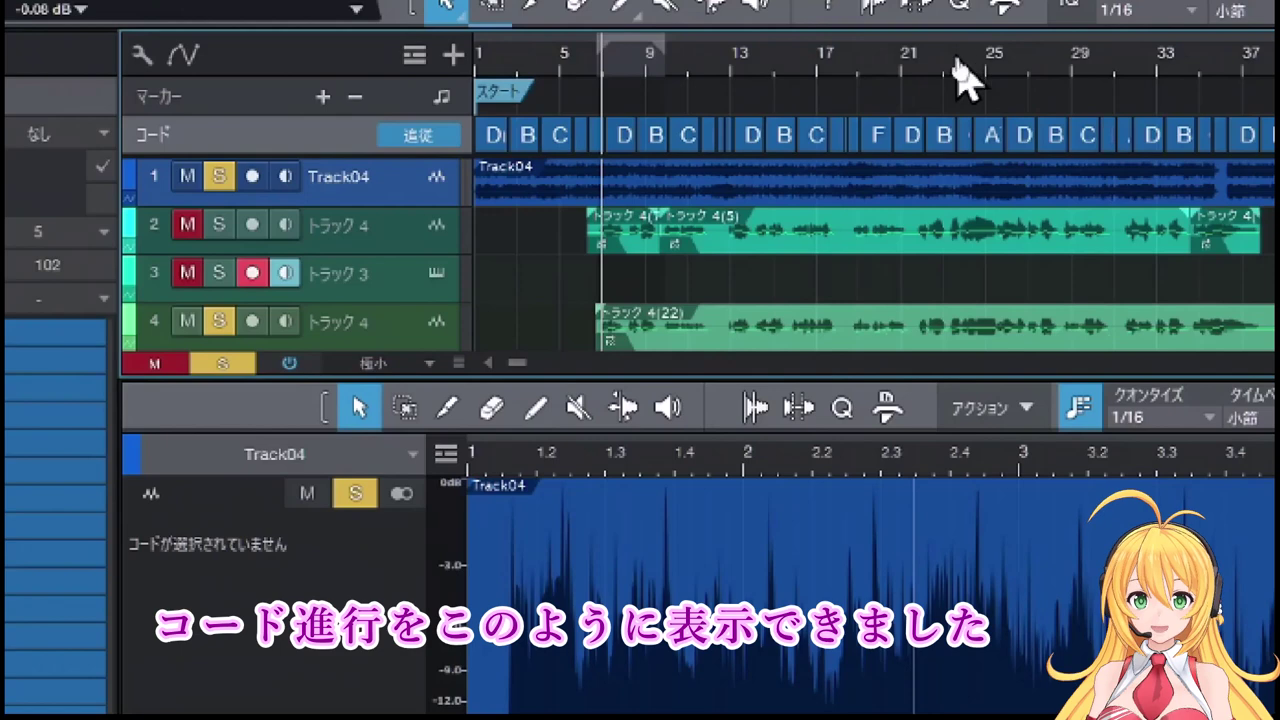
Make Melodyne use the DAW's chords for the トラック 4(5) event and display the chord track in its editor
left_click_drag(404, 55, 408, 71)
left_click_drag(975, 112, 1278, 80)
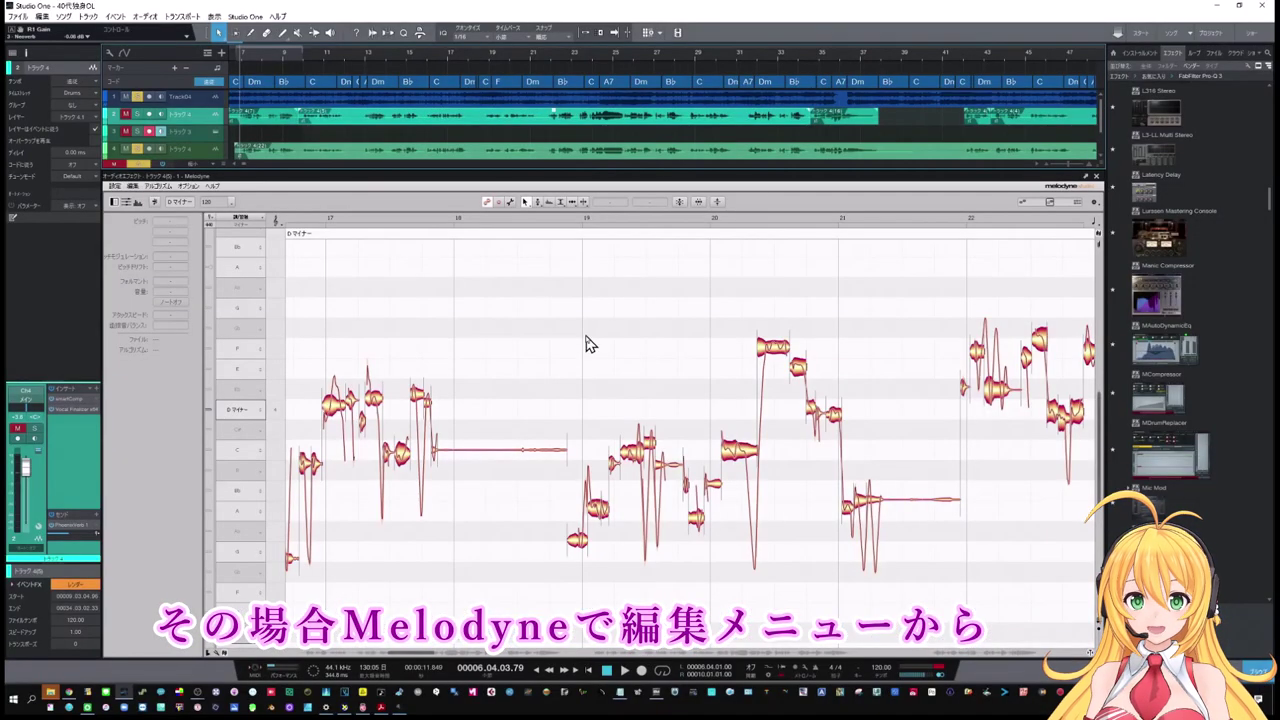
left_click(146, 187)
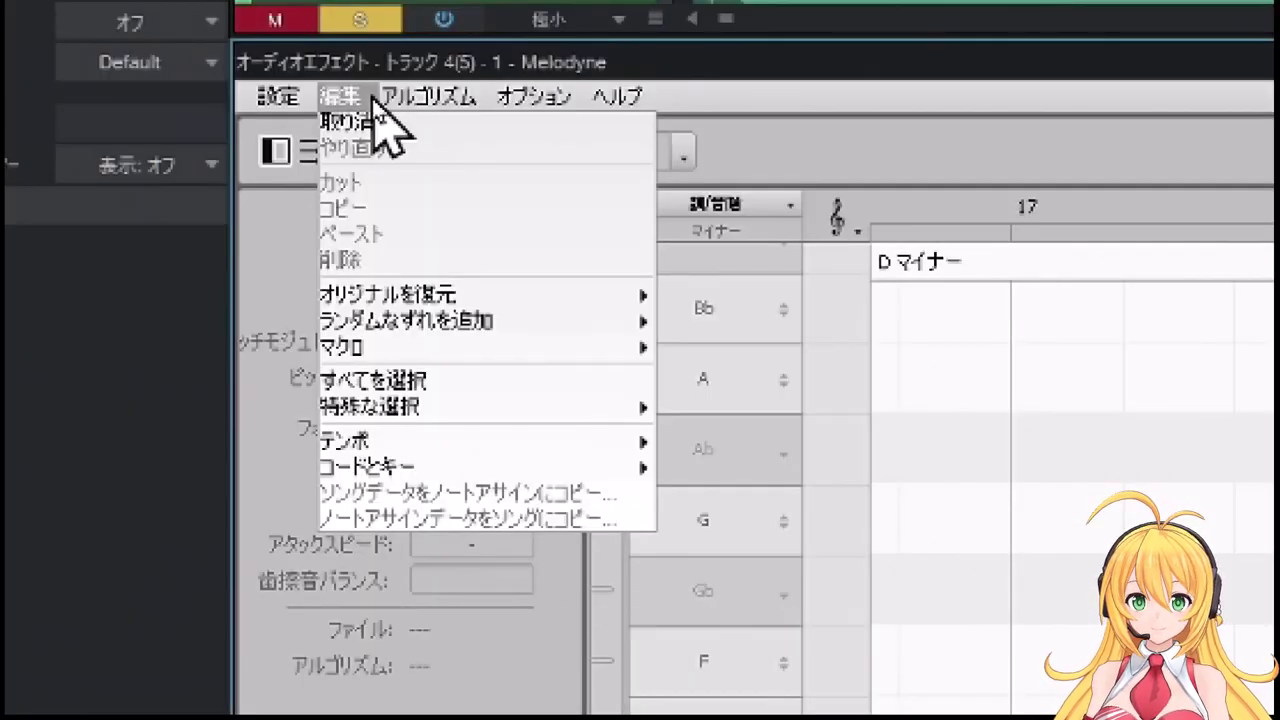
mouse_move(392, 472)
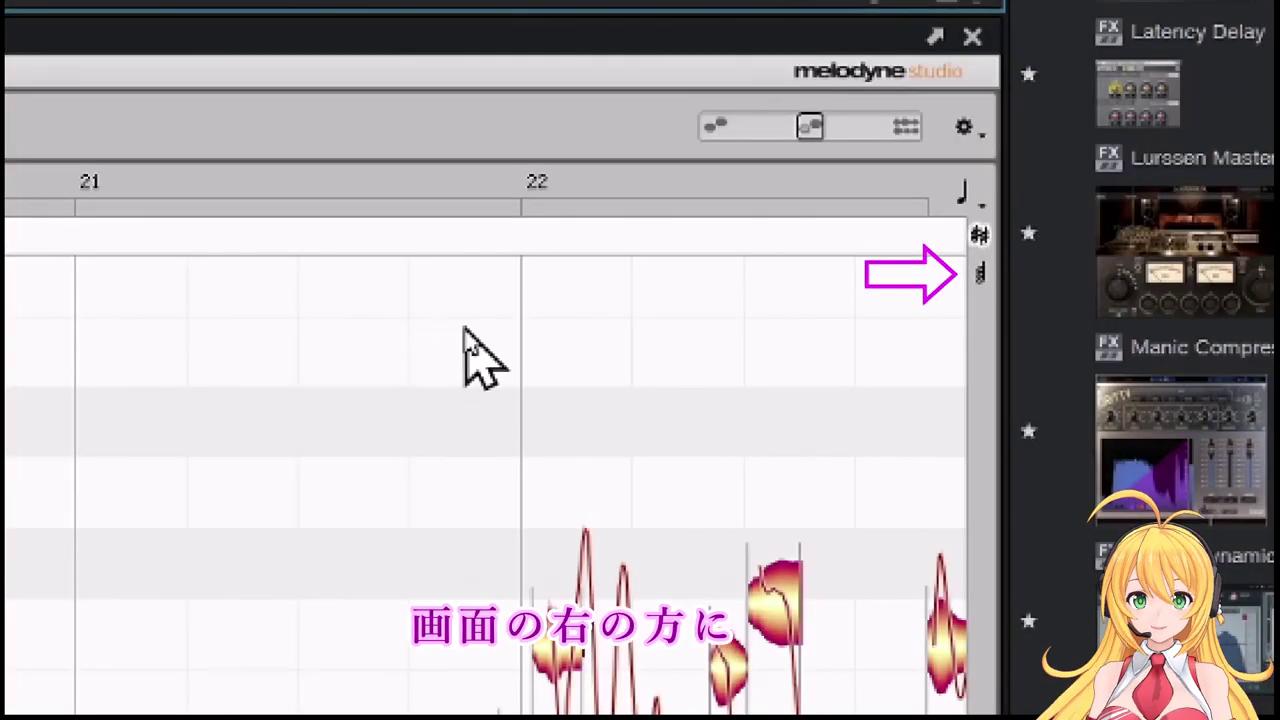
left_click(981, 237)
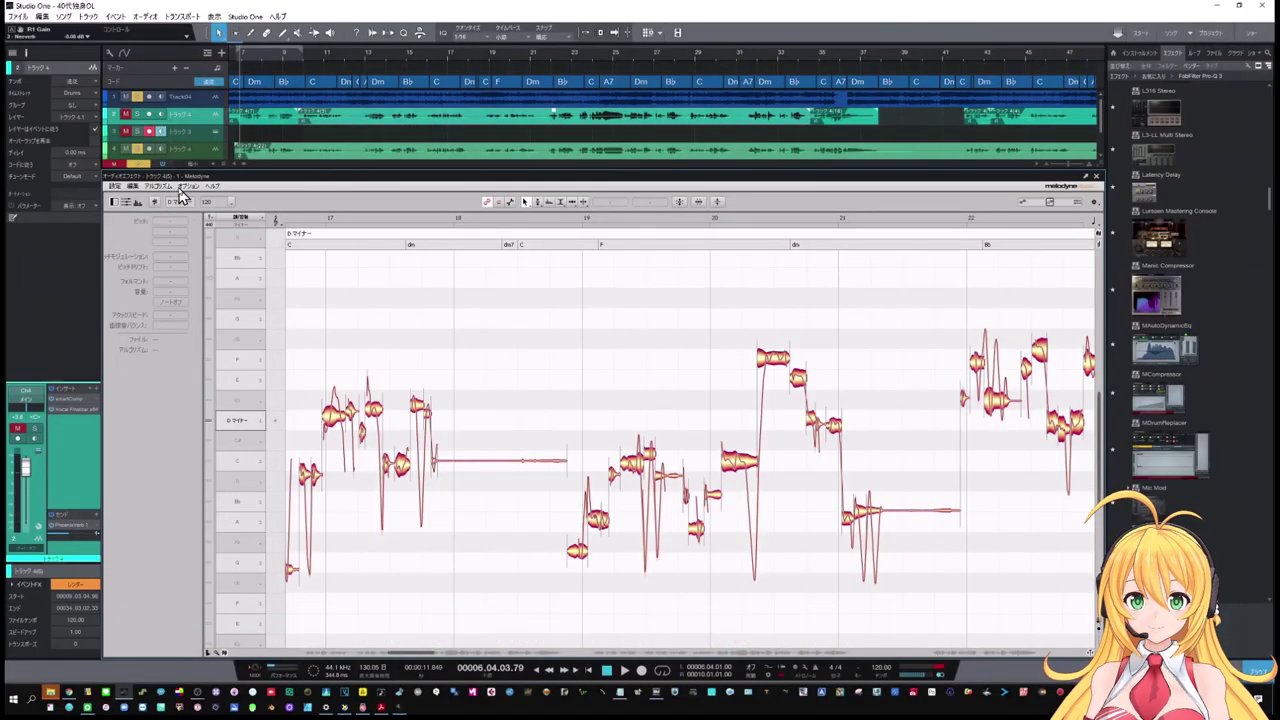
Examine Melodyne's chord and key analysis options and the available detection algorithms
left_click(133, 186)
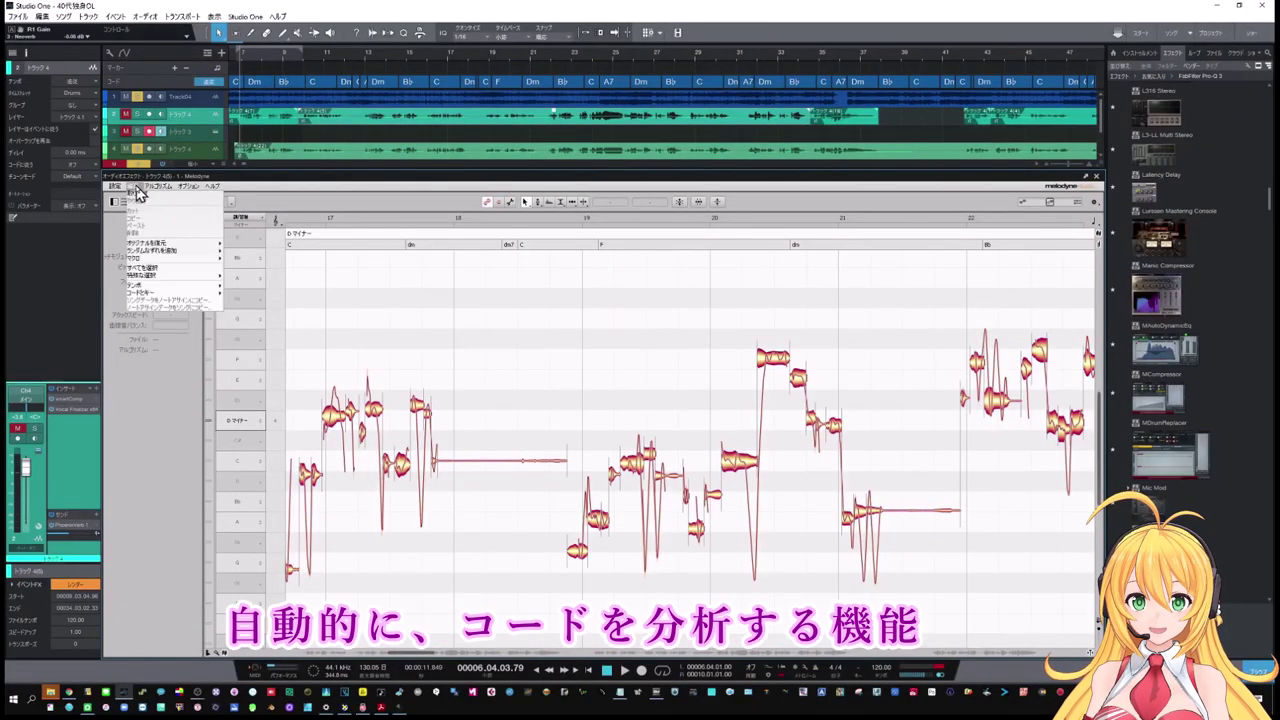
mouse_move(137, 292)
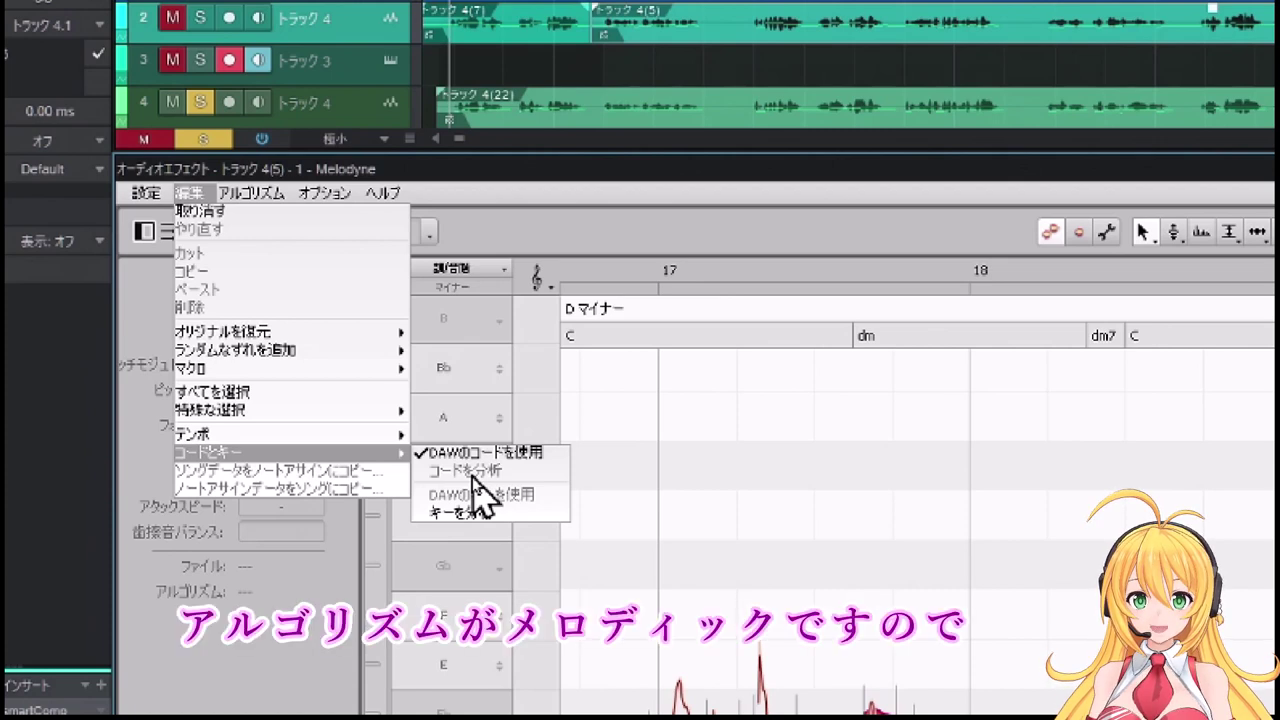
mouse_move(250, 192)
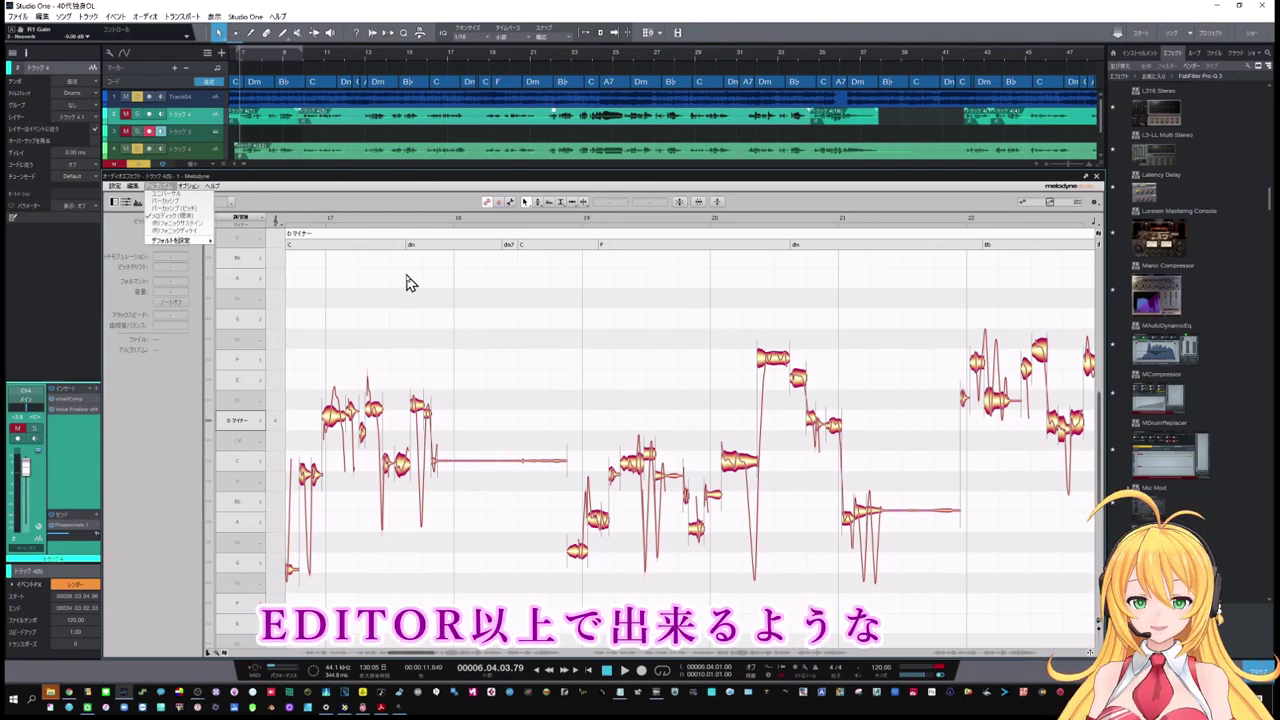
left_click(407, 276)
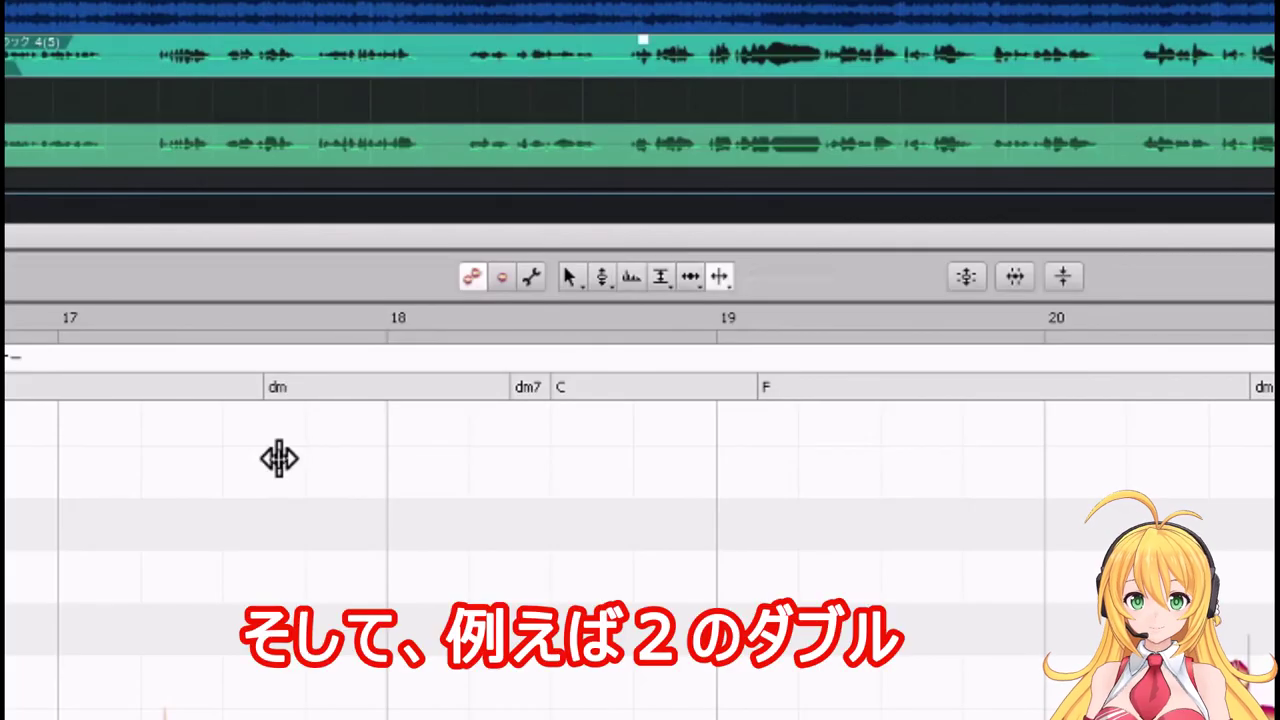
Switch from the Note Separation tool to the Pitch Modulation tool and on to the Pitch Drift tool
key("F2")
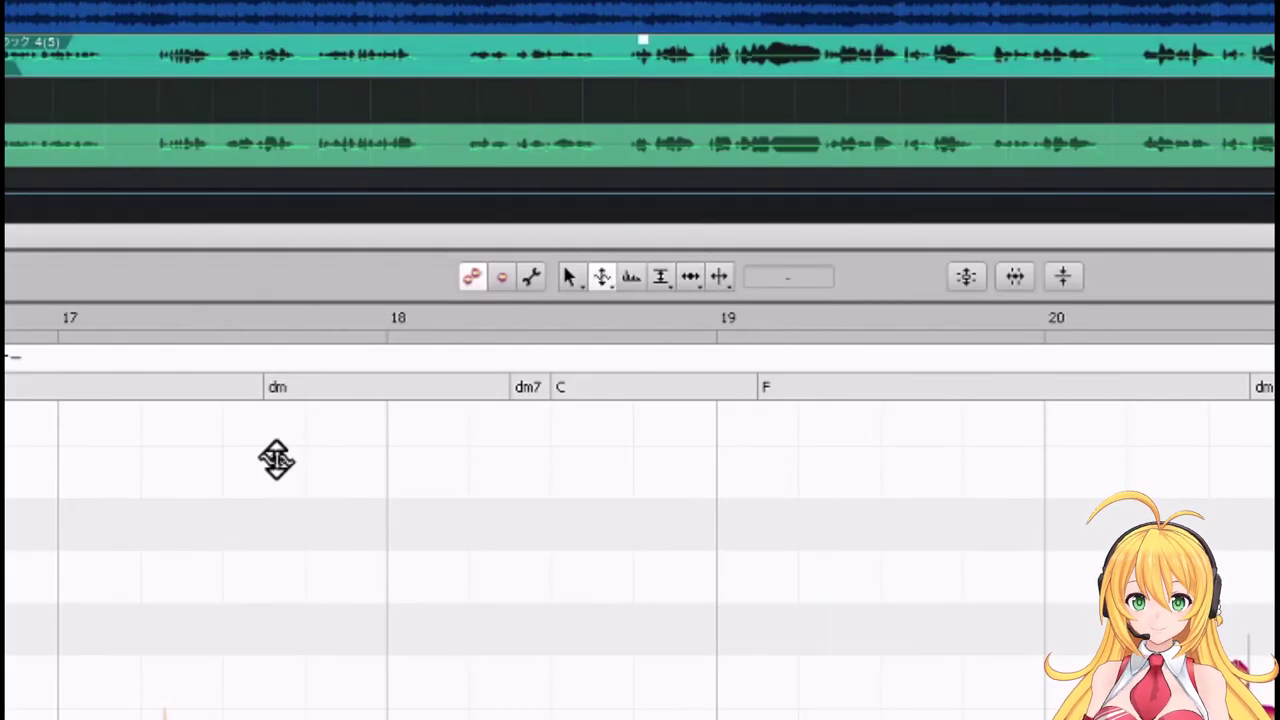
triple_click(276, 460)
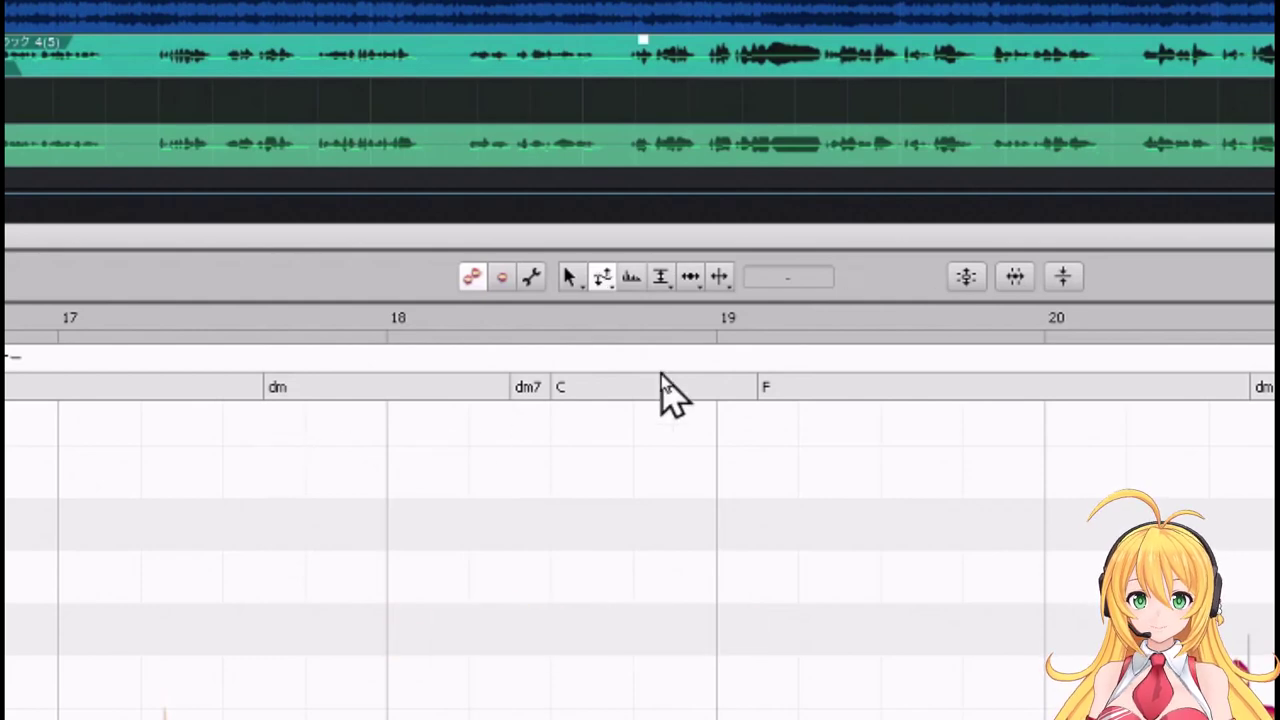